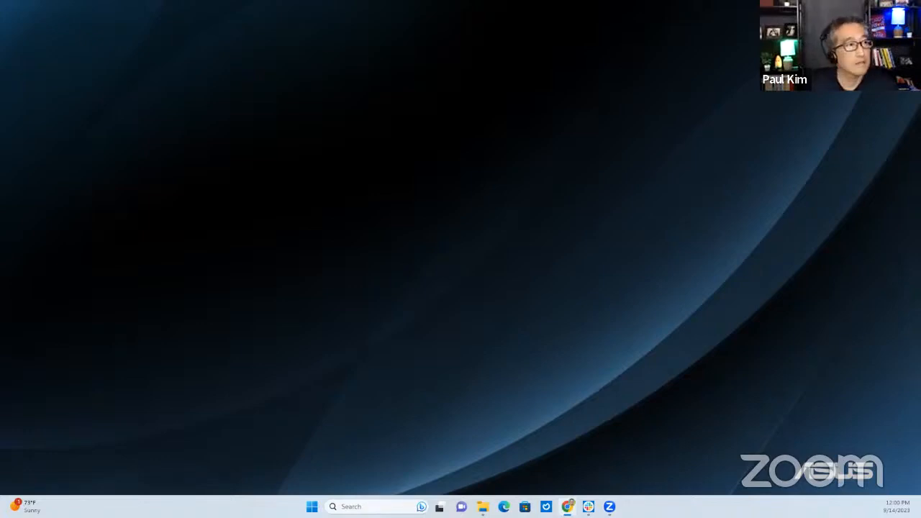
Drag the off-screen Chrome window back into view and maximize it to full screen
{"action": "left_click_drag", "start_coordinate": [920, 43], "coordinate": [568, 45]}
{"action": "double_click", "coordinate": [568, 45]}
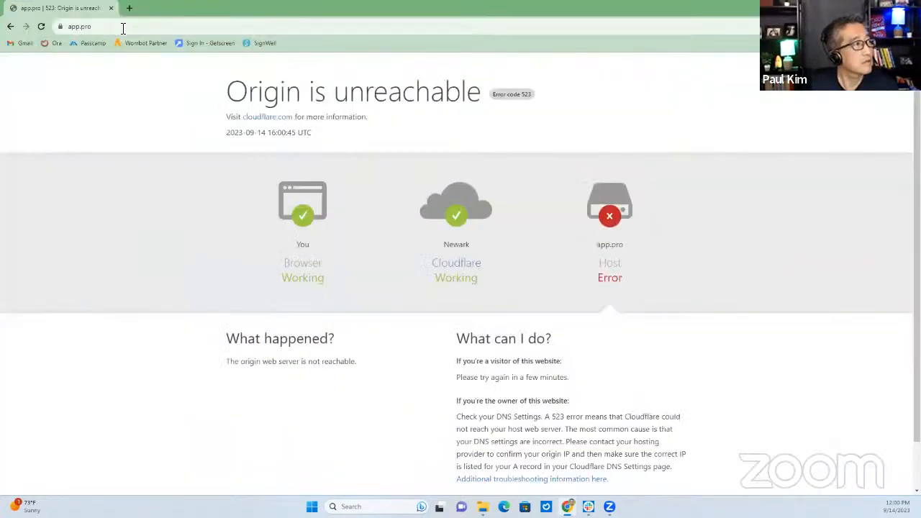
Load app.pro360.io in the address bar to reach the location dashboard
{"action": "left_click", "coordinate": [123, 28]}
{"action": "type", "text": "app."}
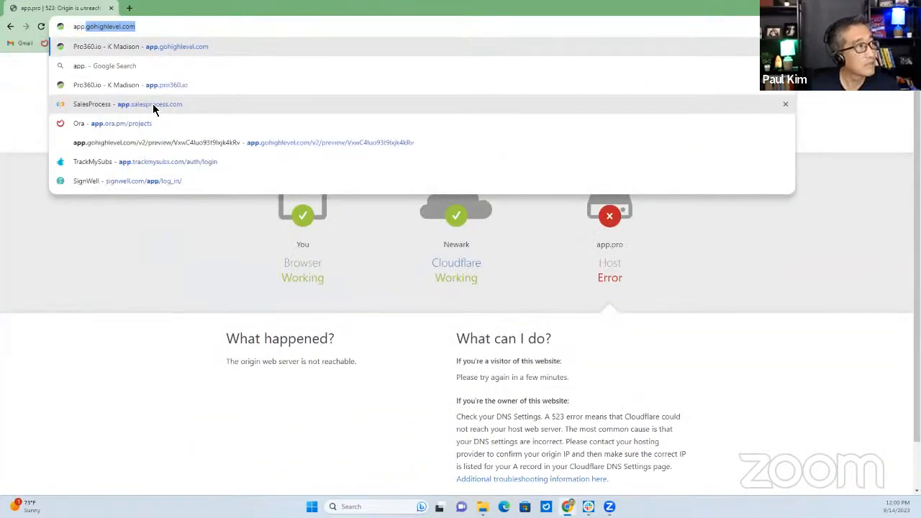
{"action": "type", "text": "pro"}
{"action": "key", "text": "Return"}
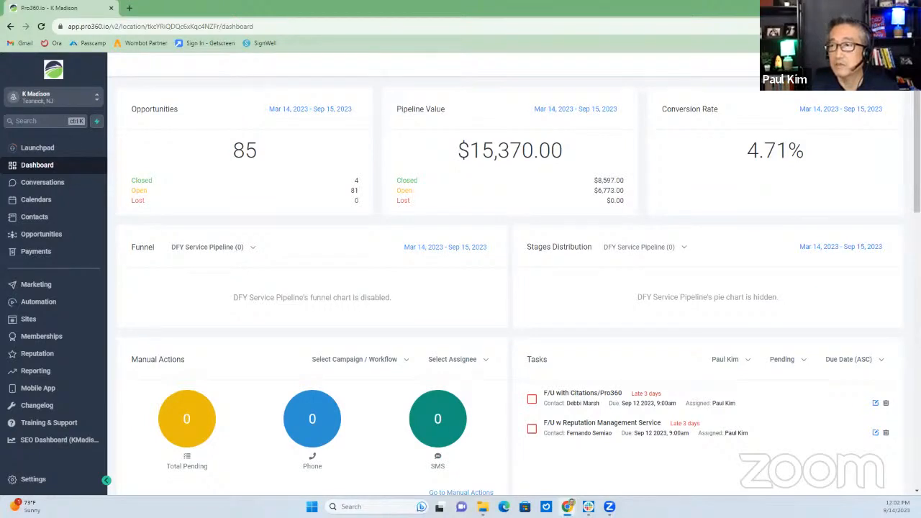
Move the agency snapshots tab into this window and list the Imported Snapshots, refreshing the page
{"action": "left_click_drag", "start_coordinate": [743, 6], "coordinate": [158, 8]}
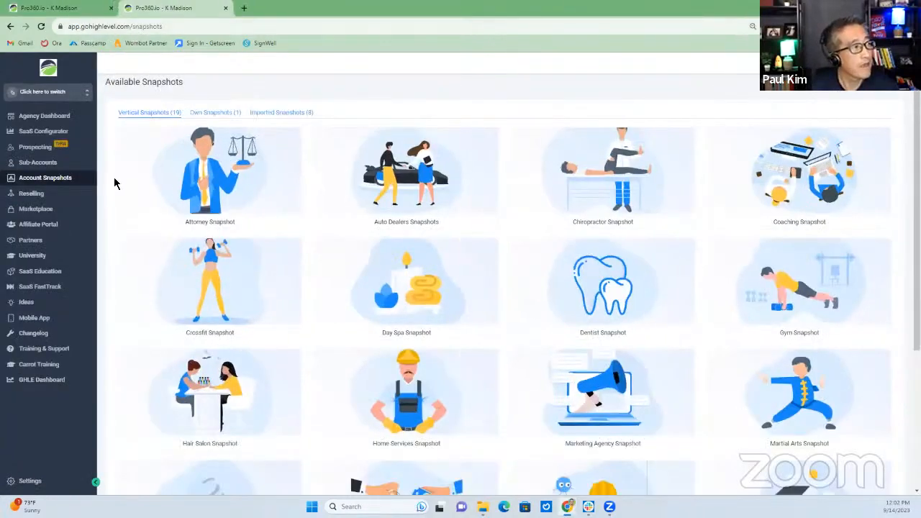
{"action": "mouse_move", "coordinate": [468, 311]}
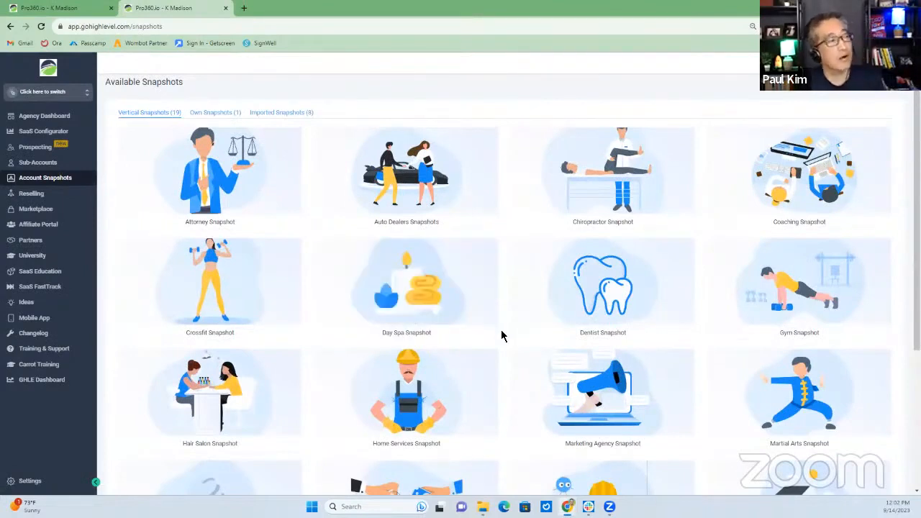
{"action": "left_click", "coordinate": [276, 115]}
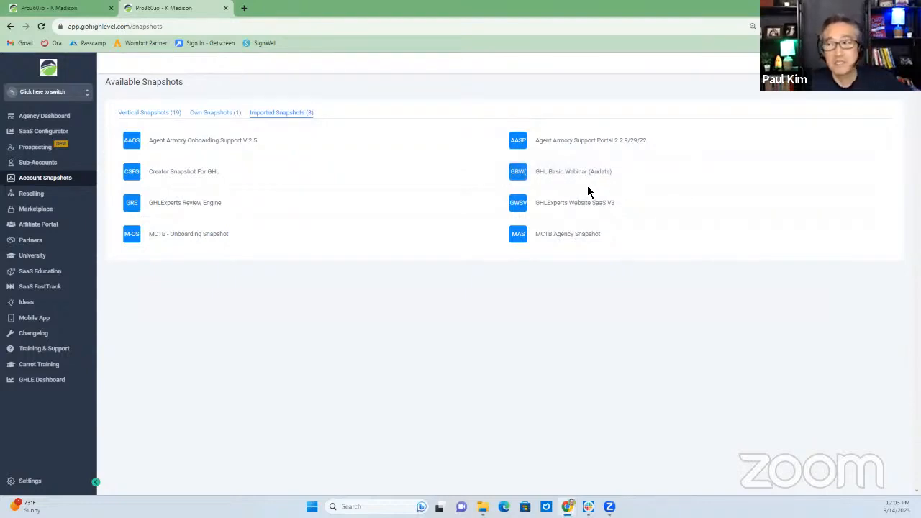
{"action": "mouse_move", "coordinate": [574, 181]}
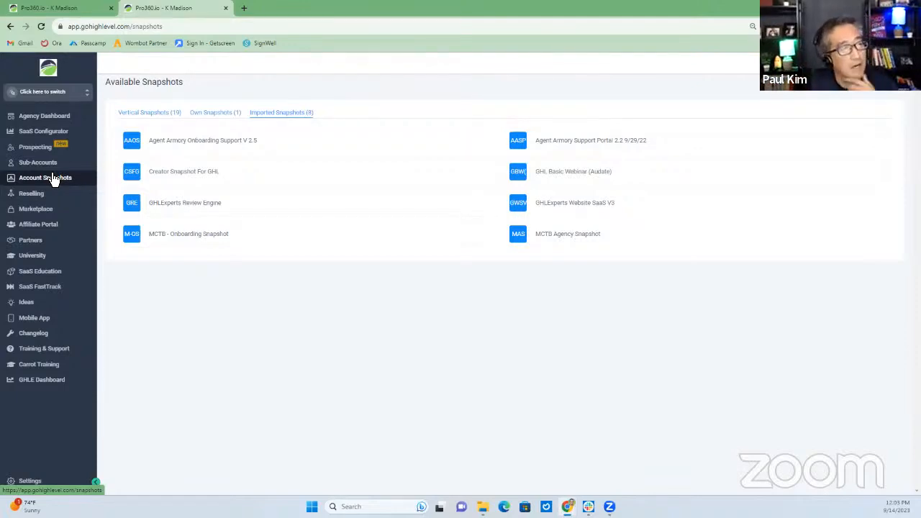
{"action": "left_click", "coordinate": [54, 180]}
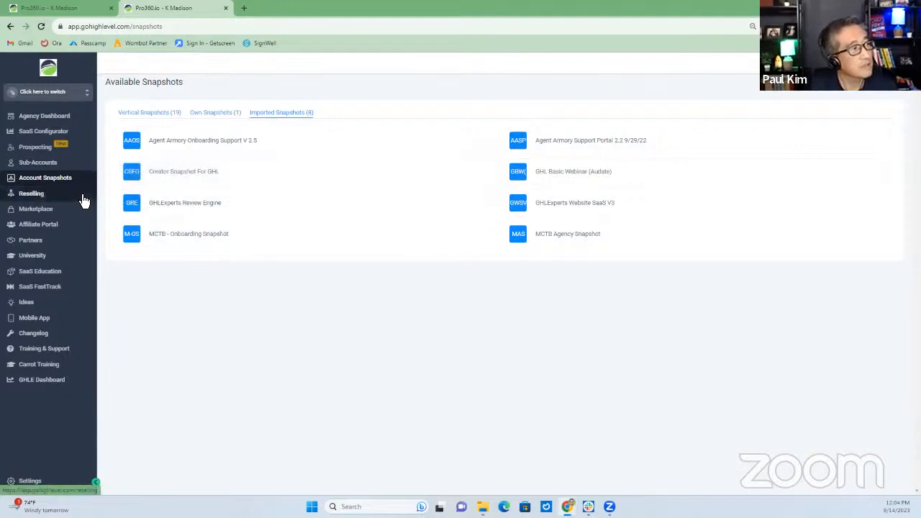
{"action": "left_click", "coordinate": [39, 162]}
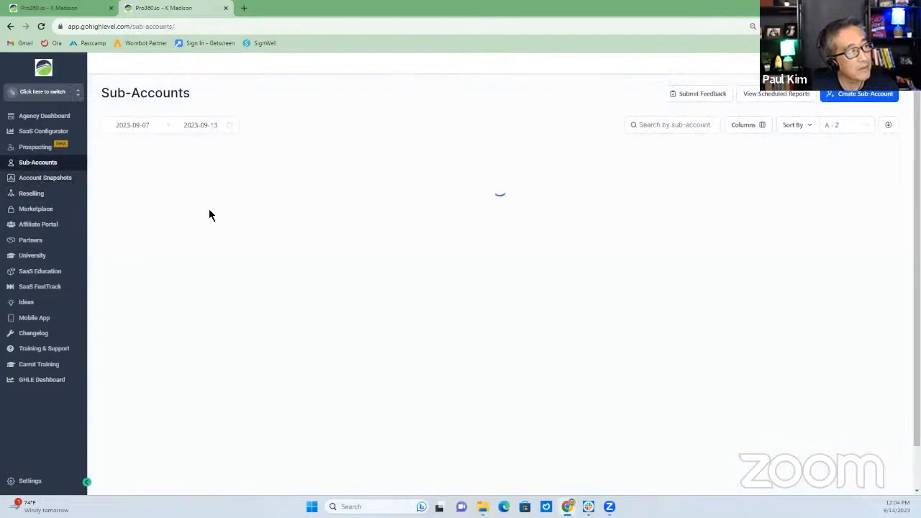
{"action": "scroll", "coordinate": [244, 245], "scroll_direction": "down", "scroll_amount": 7}
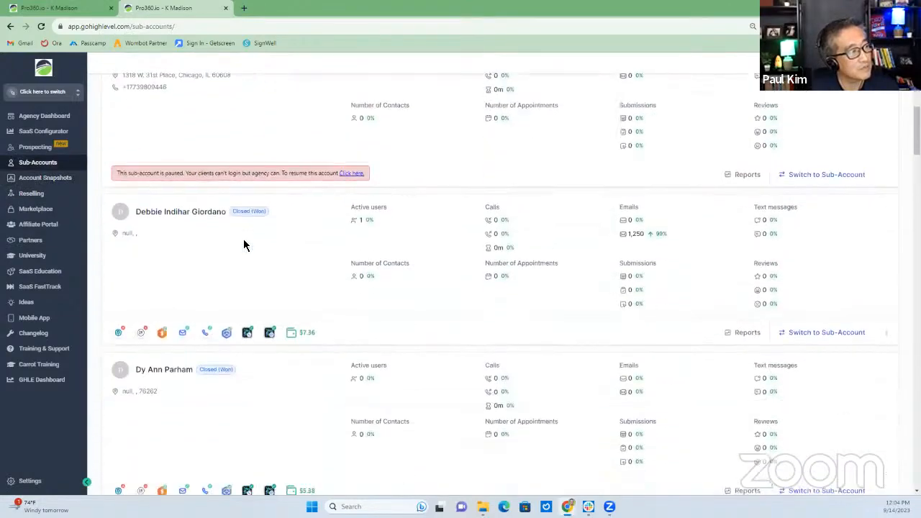
{"action": "scroll", "coordinate": [244, 245], "scroll_direction": "down", "scroll_amount": 4}
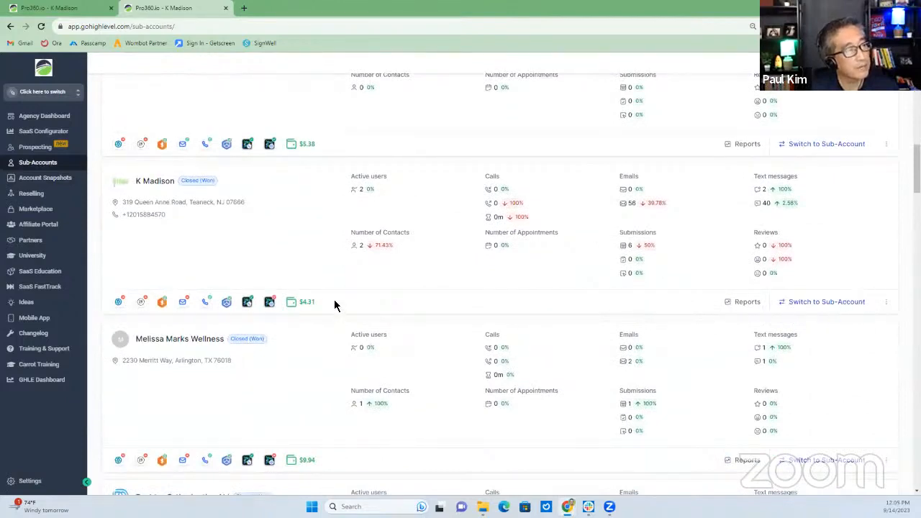
{"action": "left_click", "coordinate": [157, 182]}
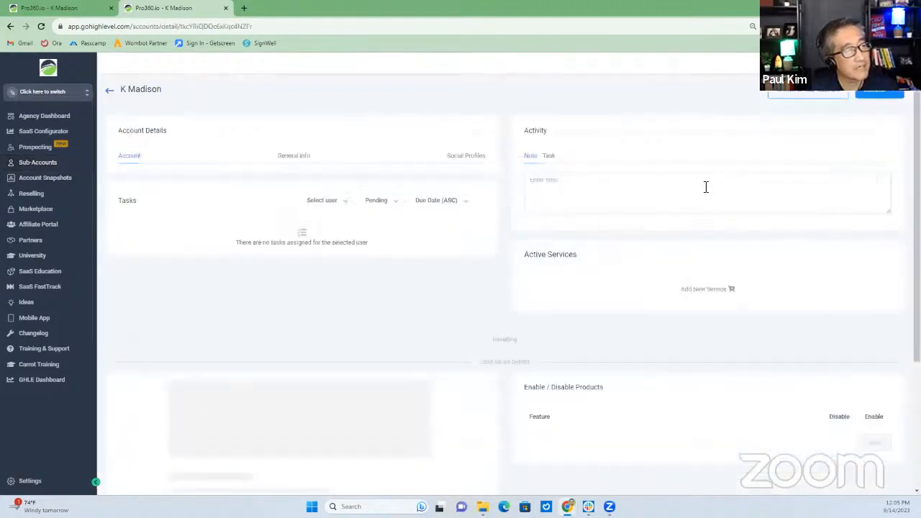
Start Load Snapshot from the account's Actions menu and list the available snapshots
{"action": "left_click", "coordinate": [879, 94]}
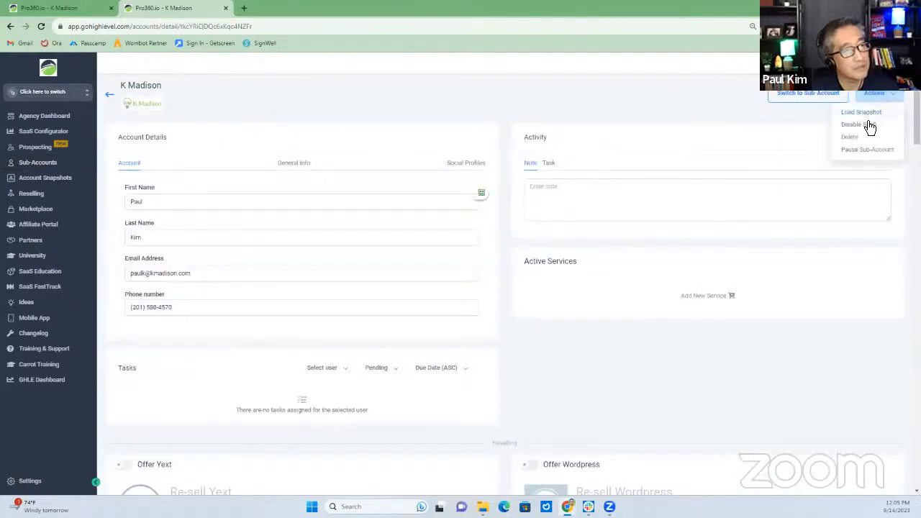
{"action": "left_click", "coordinate": [861, 113]}
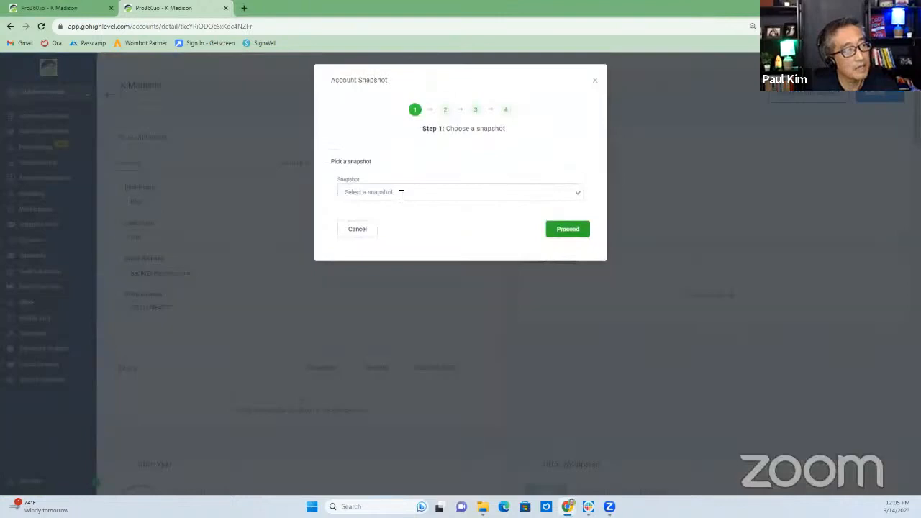
{"action": "left_click", "coordinate": [399, 192]}
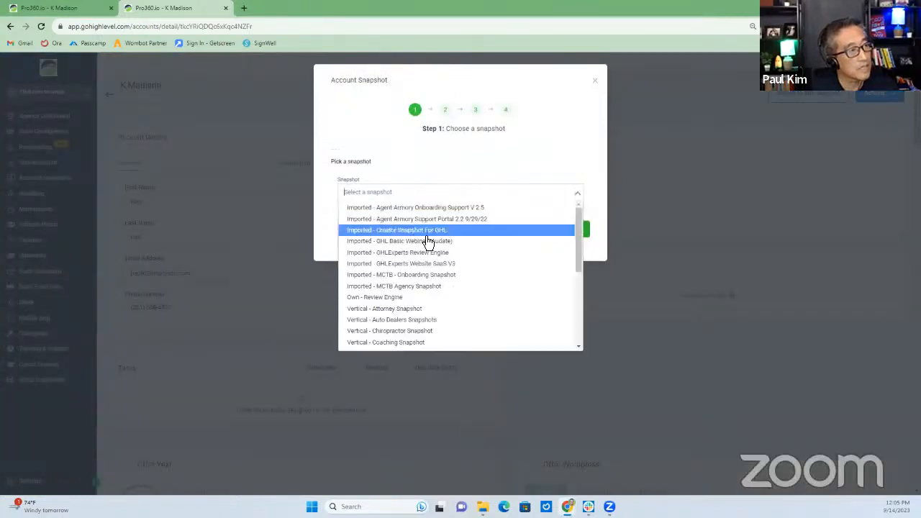
{"action": "left_click", "coordinate": [408, 245]}
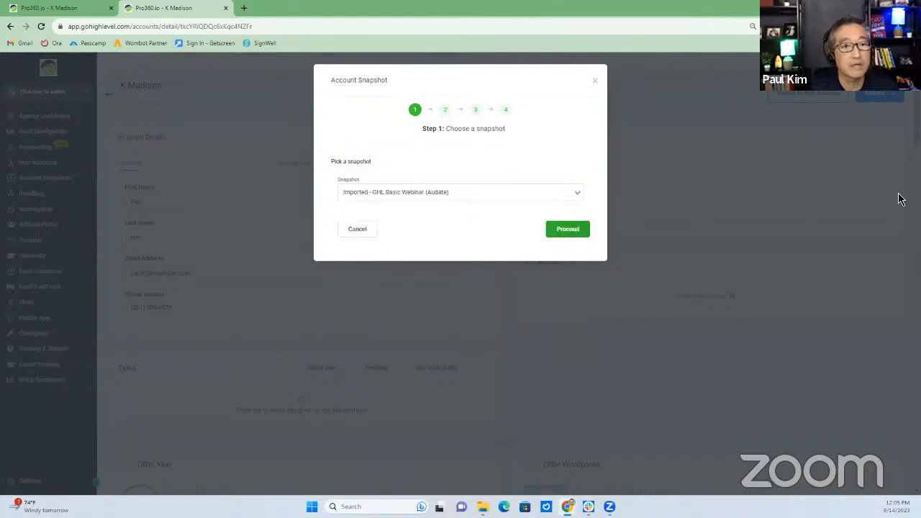
{"action": "left_click", "coordinate": [567, 230]}
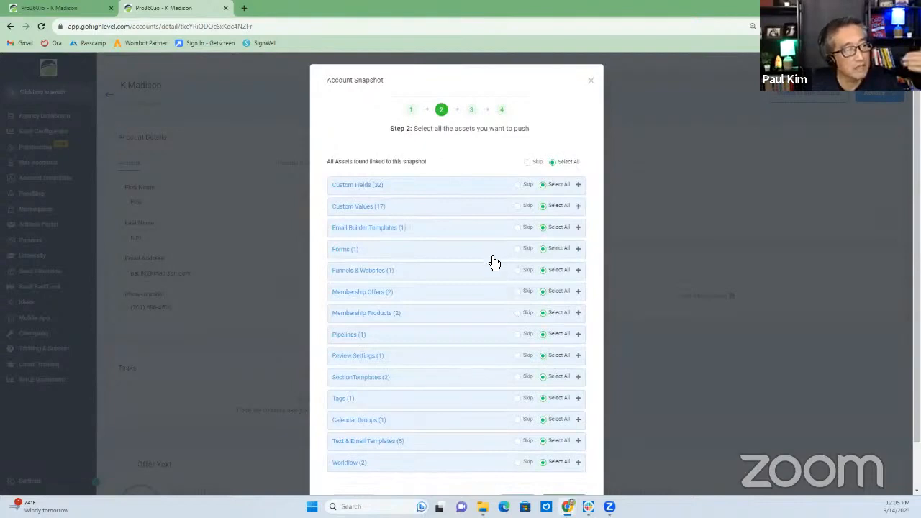
{"action": "scroll", "coordinate": [490, 296], "scroll_direction": "down", "scroll_amount": 1}
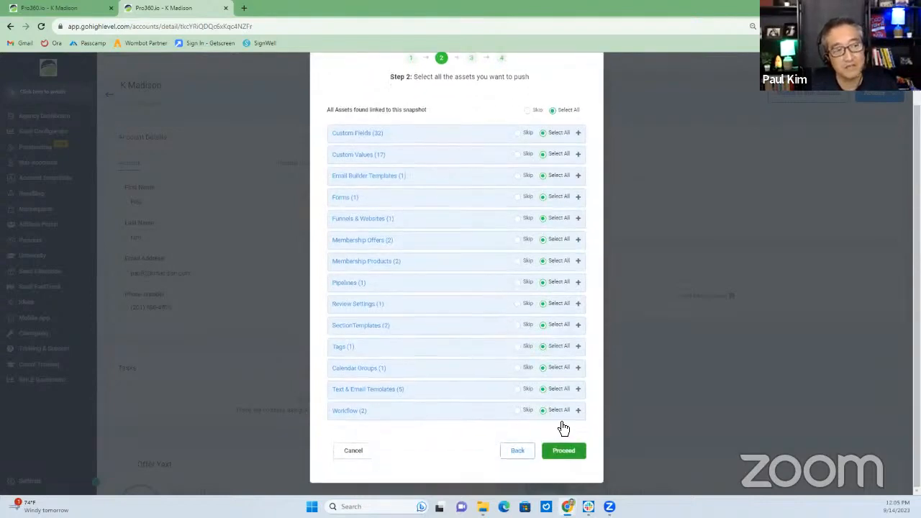
{"action": "left_click", "coordinate": [567, 455]}
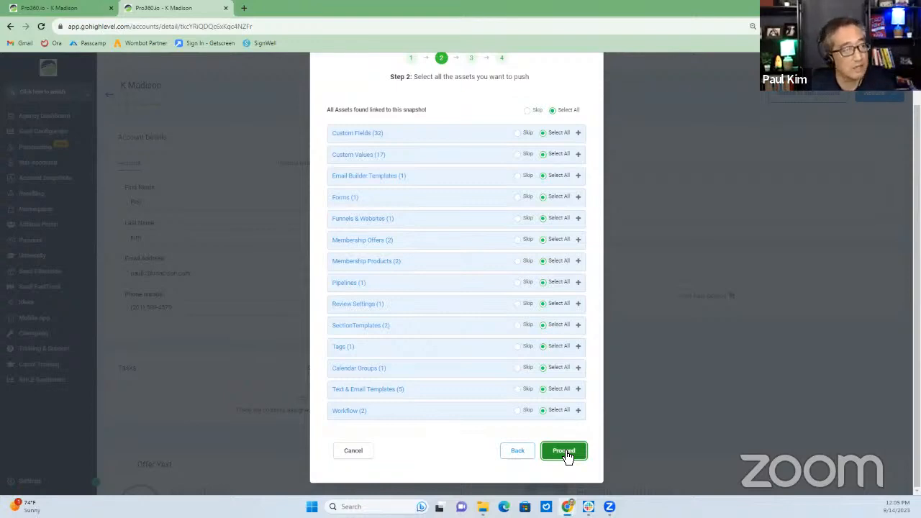
{"action": "left_click", "coordinate": [564, 451]}
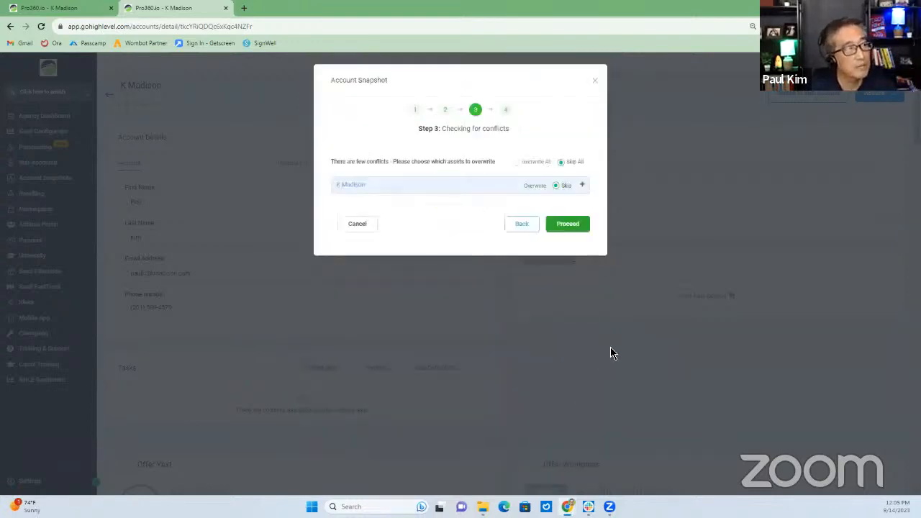
{"action": "left_click", "coordinate": [566, 226]}
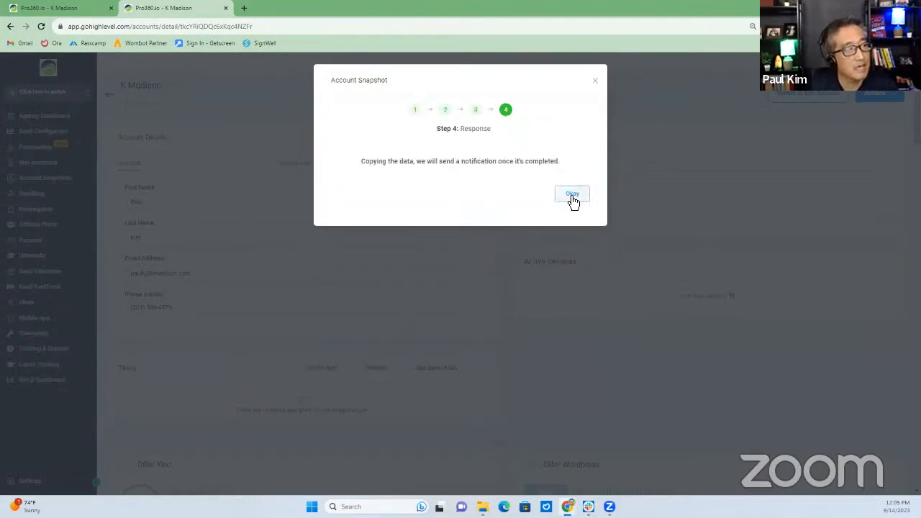
{"action": "left_click", "coordinate": [571, 195]}
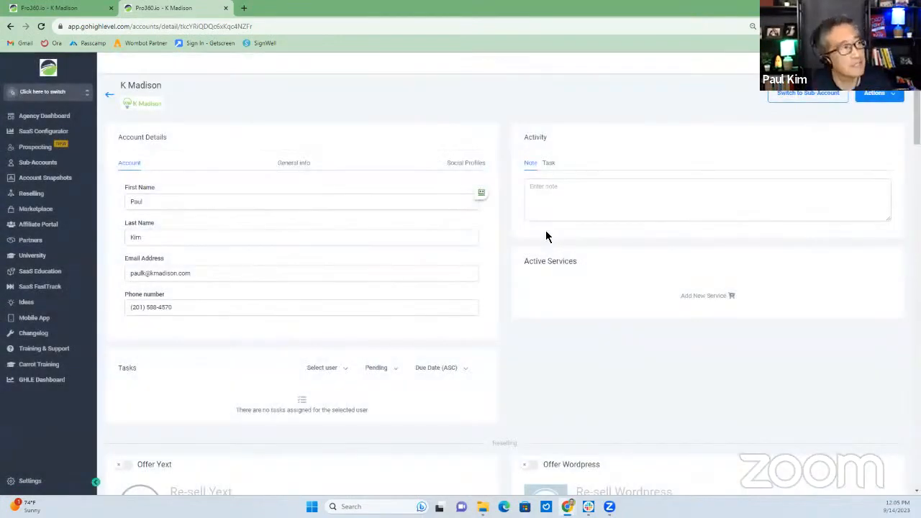
Open the GoSaaSLaunch.com Webinar Snapshot BASIC funnel for editing from Sites
{"action": "left_click", "coordinate": [60, 10]}
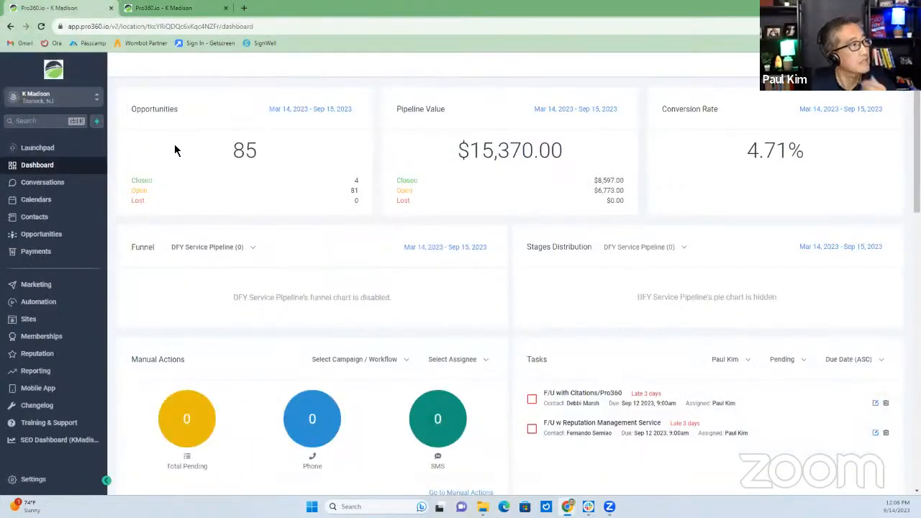
{"action": "left_click", "coordinate": [30, 319]}
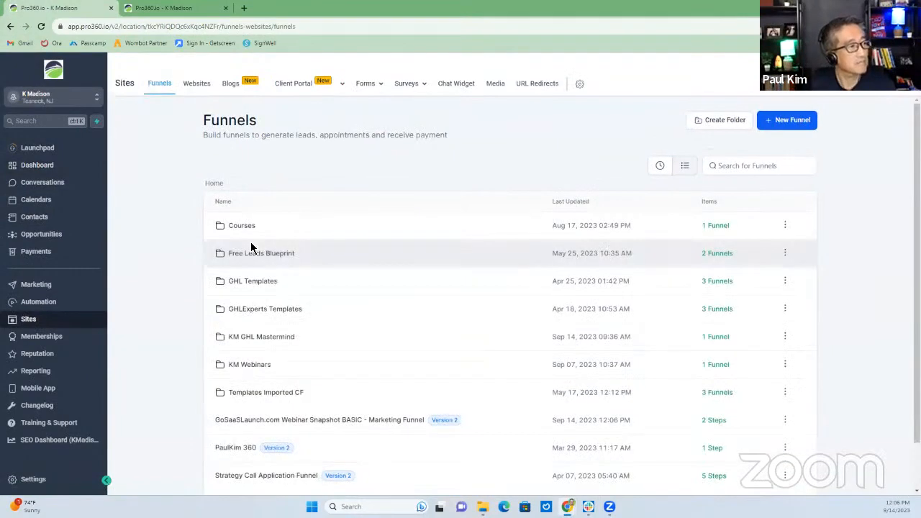
{"action": "scroll", "coordinate": [323, 350], "scroll_direction": "down", "scroll_amount": 1}
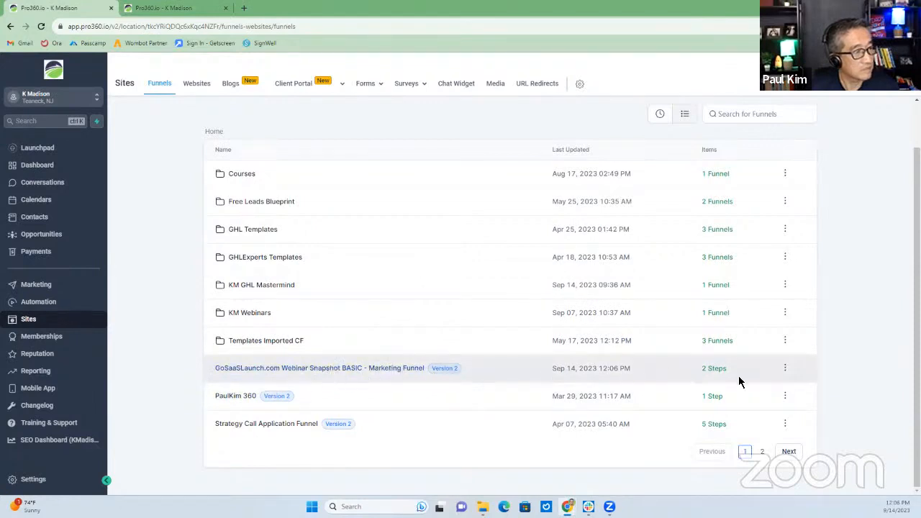
{"action": "left_click", "coordinate": [786, 369]}
{"action": "left_click", "coordinate": [782, 381]}
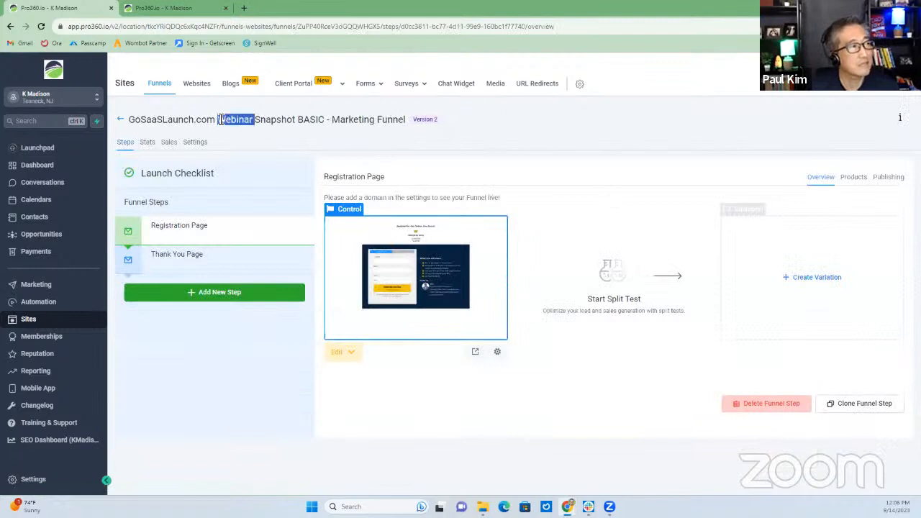
Select the 'GoSaaSLaunch.com Webinar Snapshot BASIC - Marketing Funnel' title text in the header
{"action": "triple_click", "coordinate": [222, 119]}
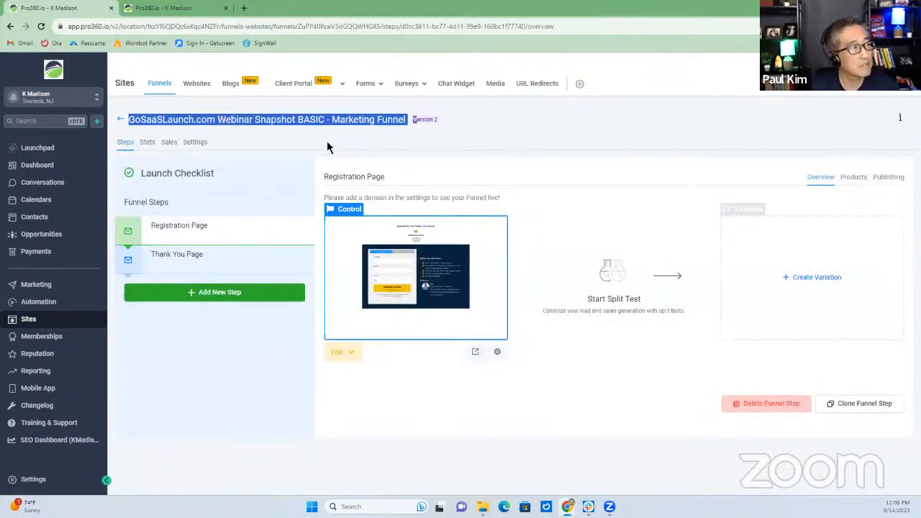
{"action": "left_click", "coordinate": [362, 122]}
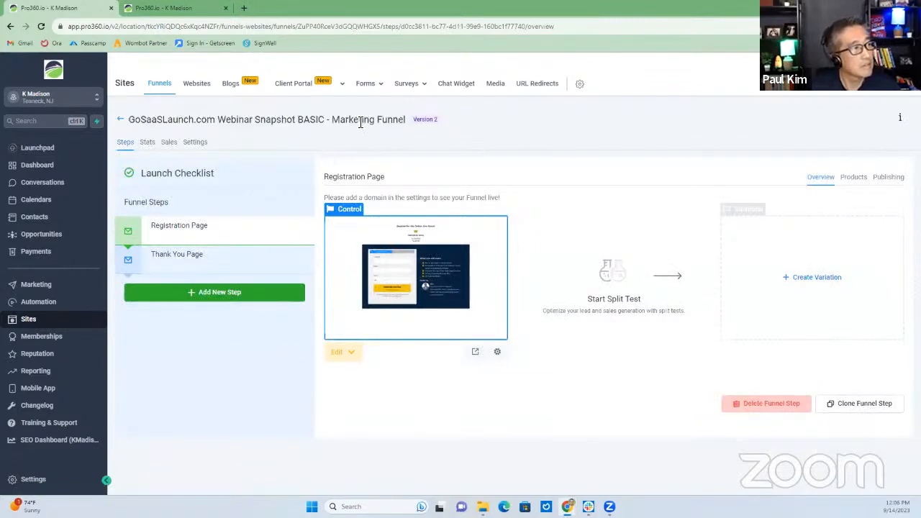
{"action": "left_click_drag", "start_coordinate": [376, 120], "coordinate": [112, 118]}
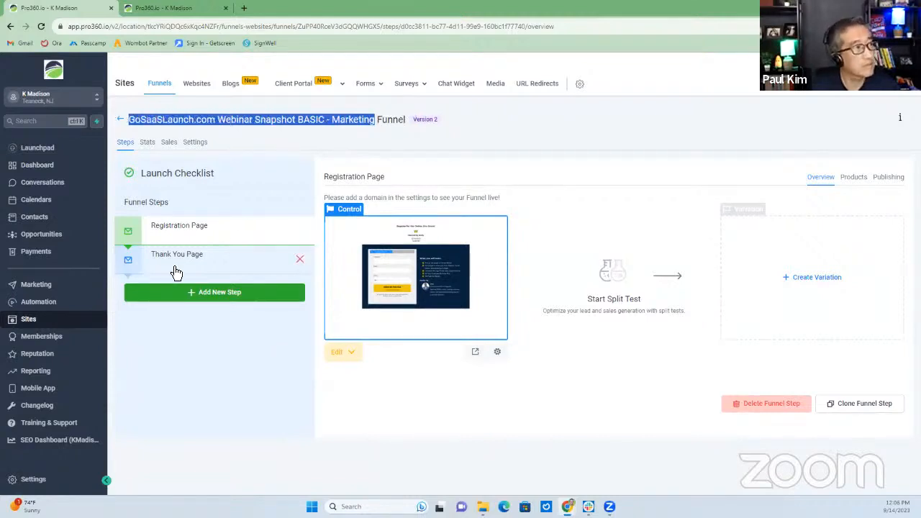
{"action": "triple_click", "coordinate": [303, 123]}
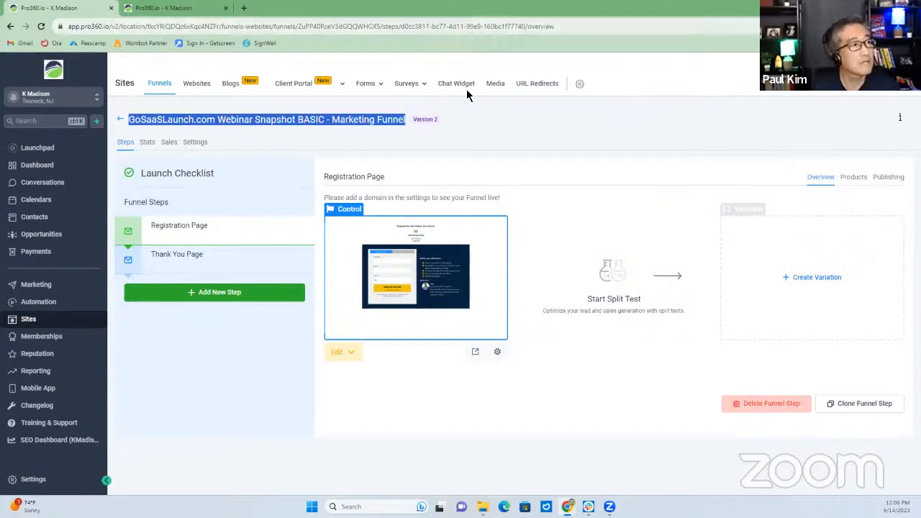
{"action": "left_click", "coordinate": [393, 124]}
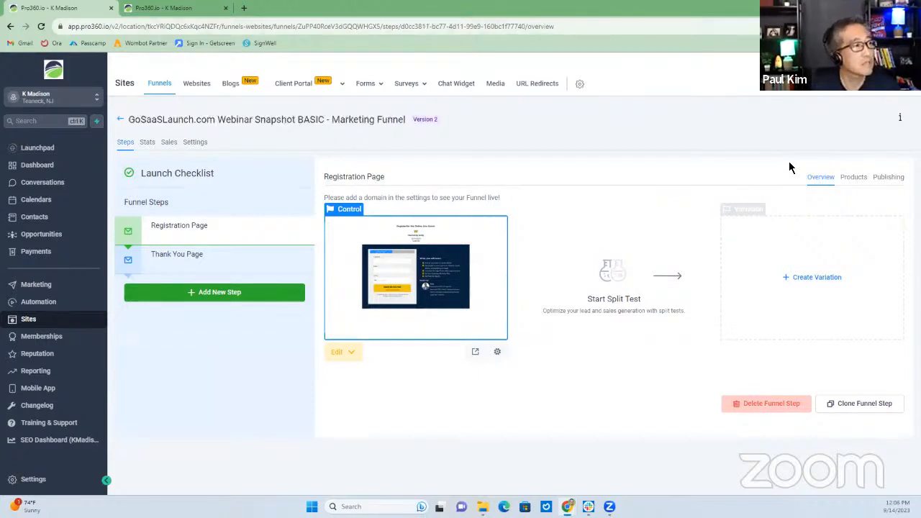
In the funnel's Settings, replace the Name field with 'GHL Webinar Funnel'
{"action": "left_click", "coordinate": [890, 180]}
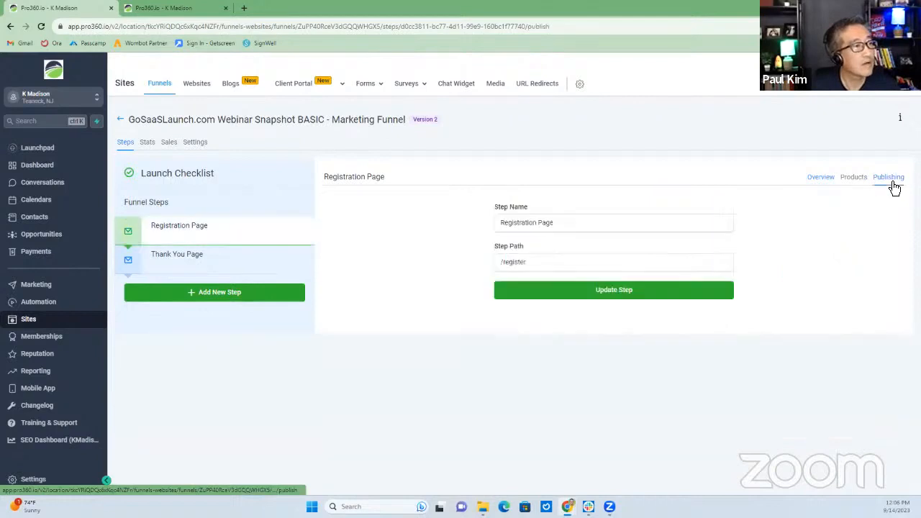
{"action": "left_click", "coordinate": [204, 146]}
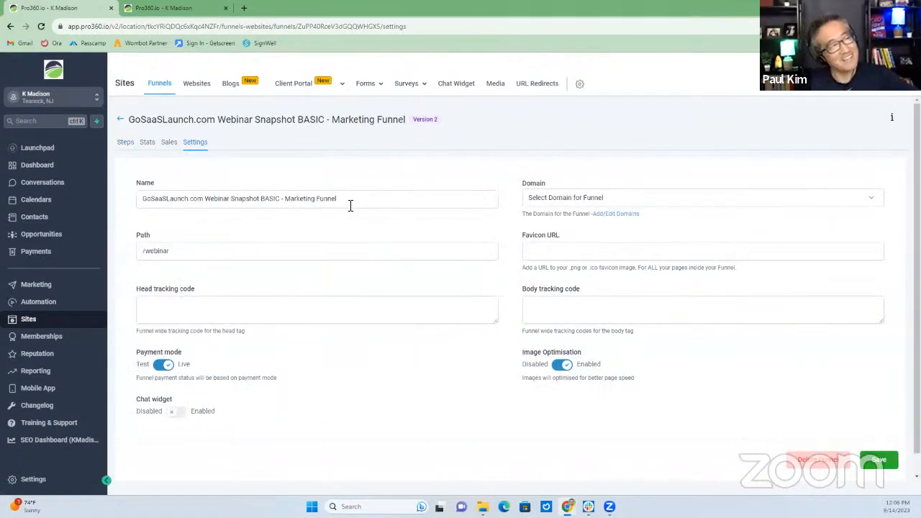
{"action": "left_click_drag", "start_coordinate": [350, 199], "coordinate": [111, 190]}
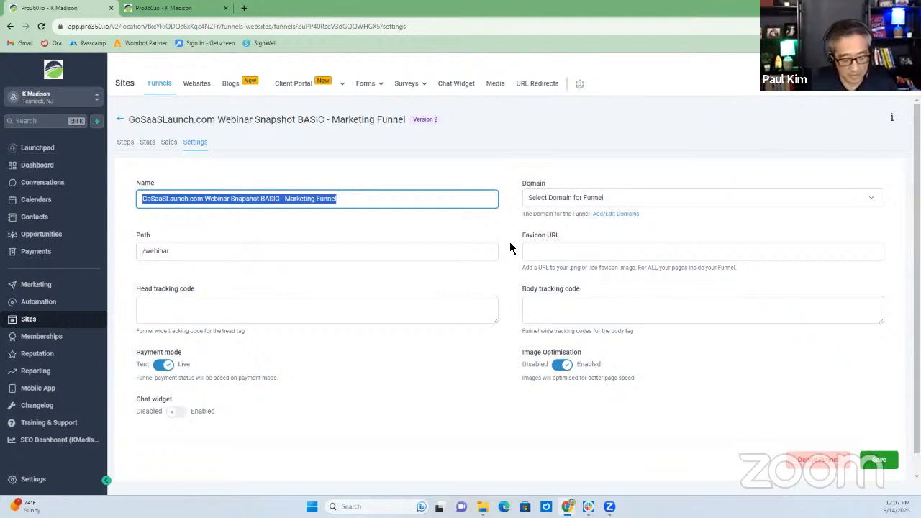
{"action": "type", "text": "GHL "}
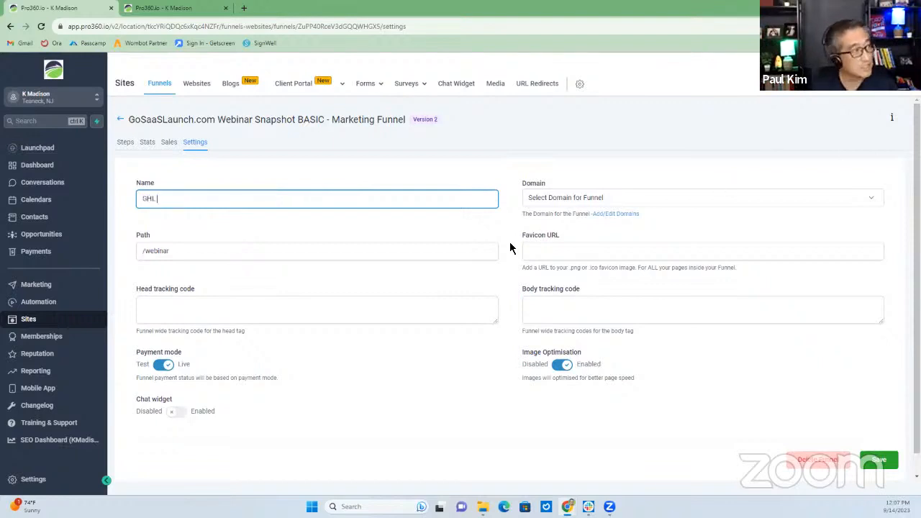
{"action": "type", "text": "Webinar Fu"}
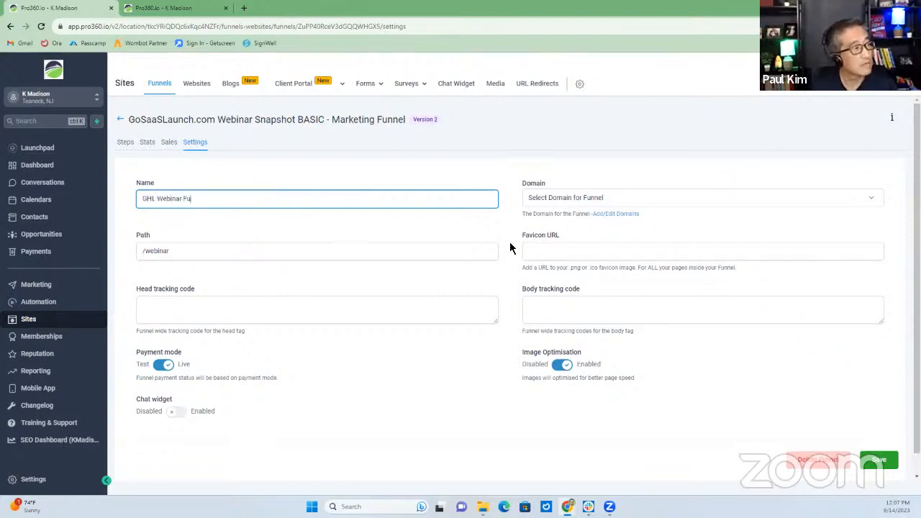
{"action": "type", "text": "nnel"}
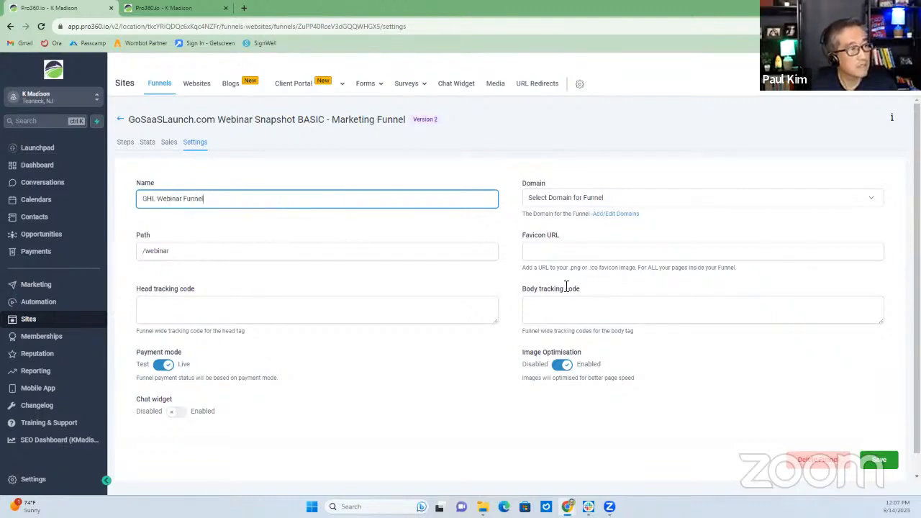
Save the 'GHL Webinar Funnel' name, keeping payment mode on Live
{"action": "left_click", "coordinate": [876, 461]}
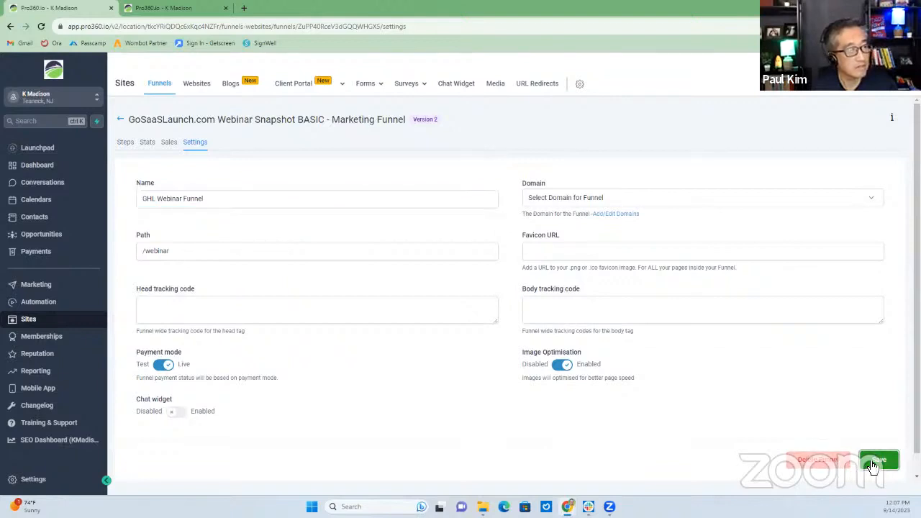
{"action": "left_click", "coordinate": [163, 368]}
{"action": "left_click", "coordinate": [163, 368]}
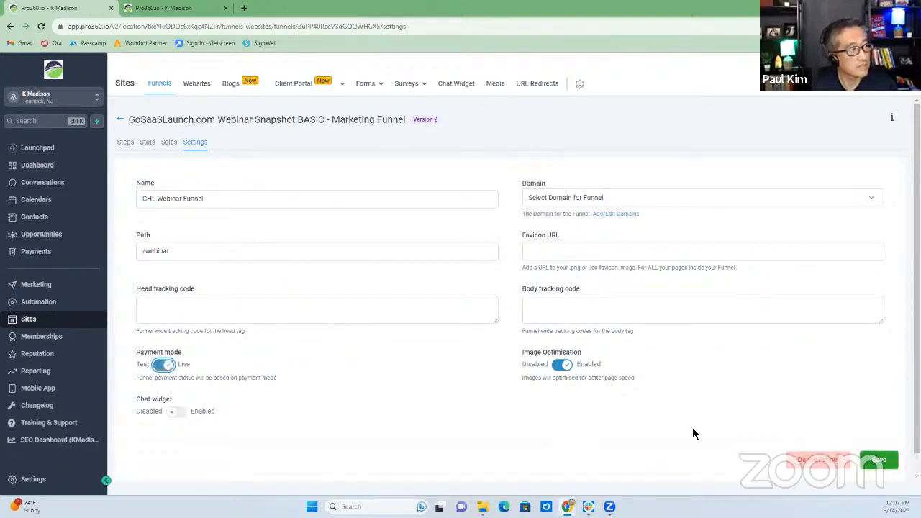
{"action": "left_click", "coordinate": [889, 468]}
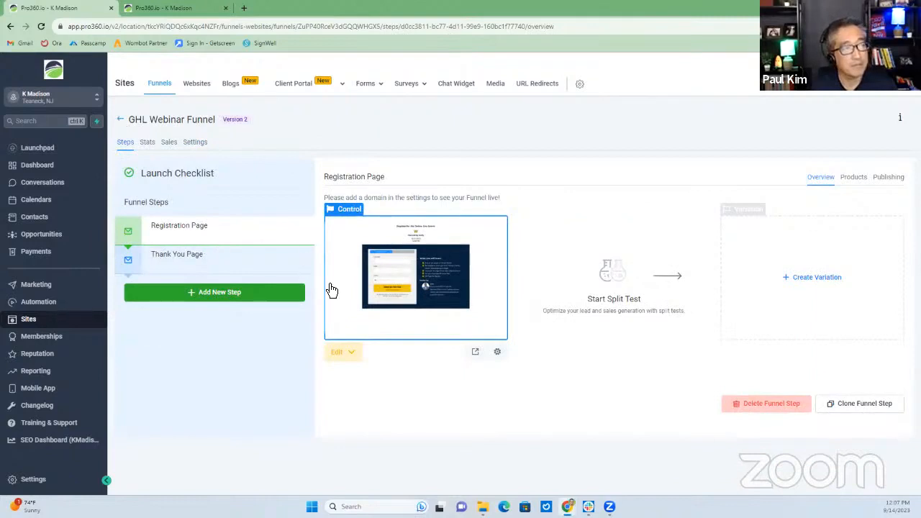
Delete the 50% complete progress bar above the Registration Page signup form and exit the builder
{"action": "left_click", "coordinate": [356, 356]}
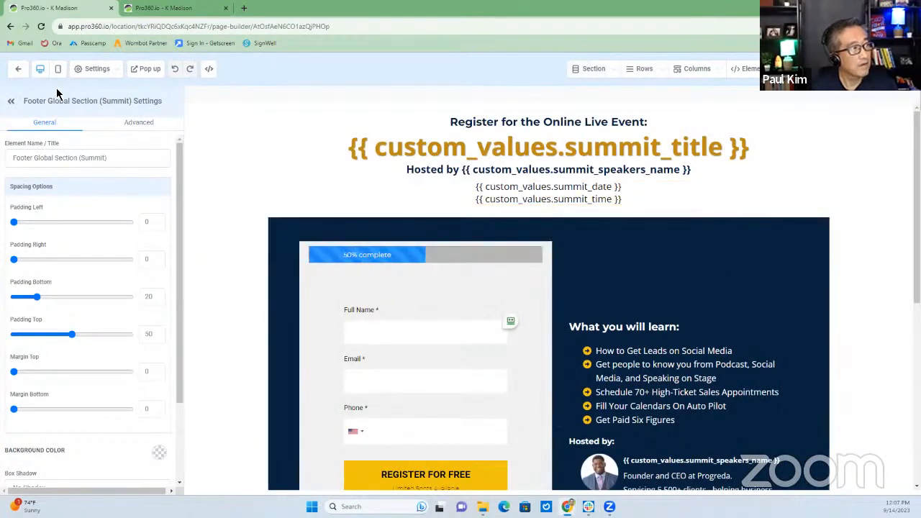
{"action": "scroll", "coordinate": [419, 292], "scroll_direction": "down", "scroll_amount": 1}
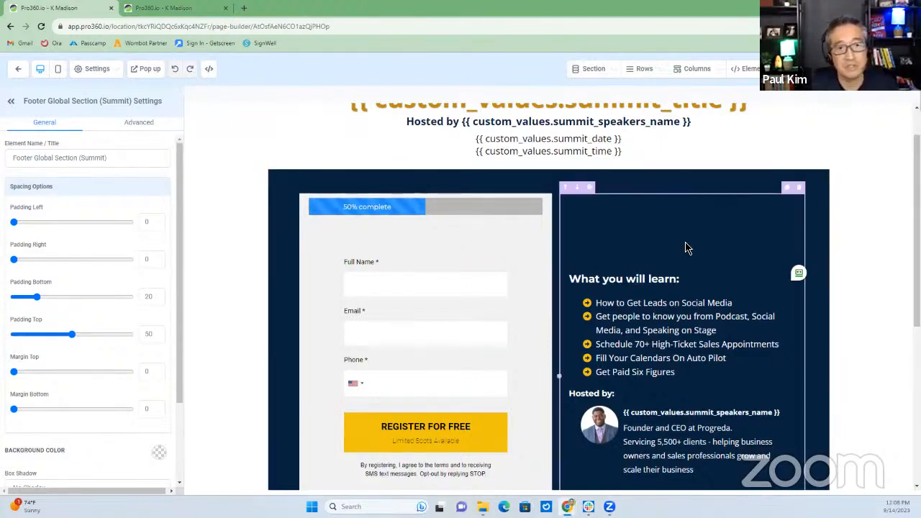
{"action": "left_click", "coordinate": [482, 205]}
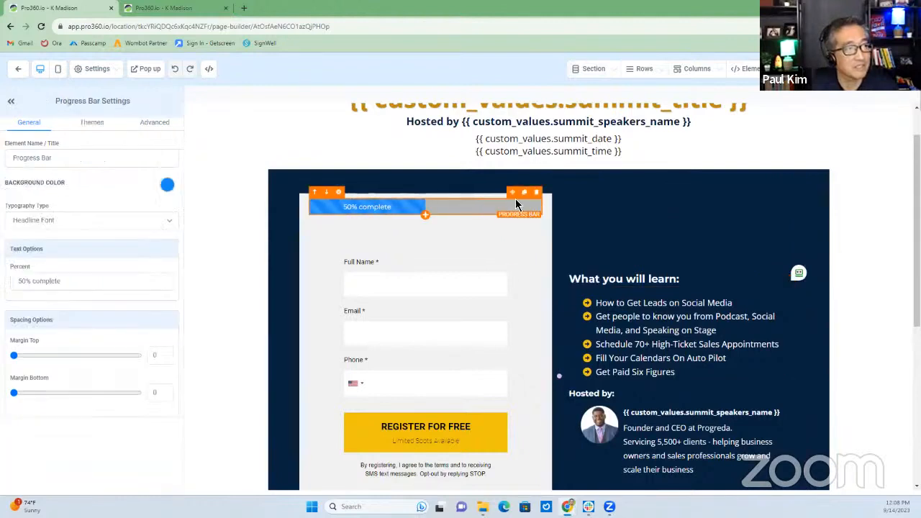
{"action": "left_click", "coordinate": [536, 192]}
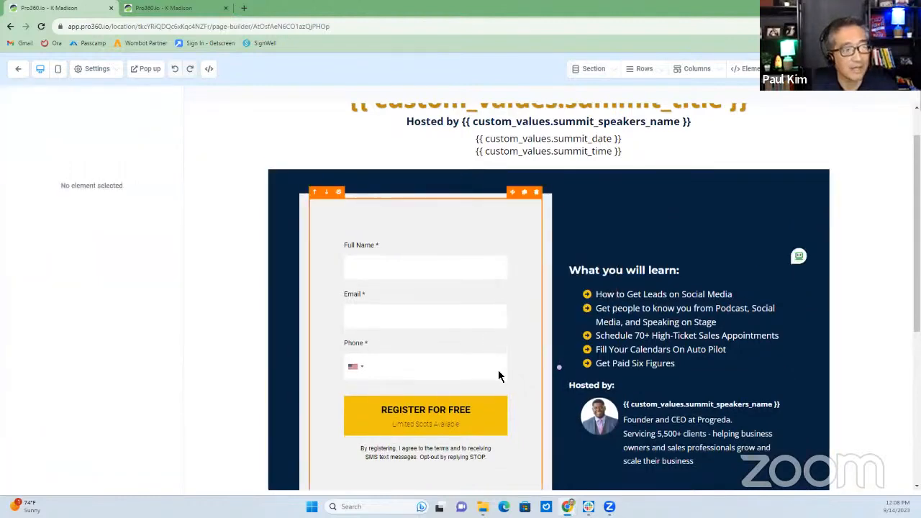
{"action": "scroll", "coordinate": [498, 376], "scroll_direction": "up", "scroll_amount": 1}
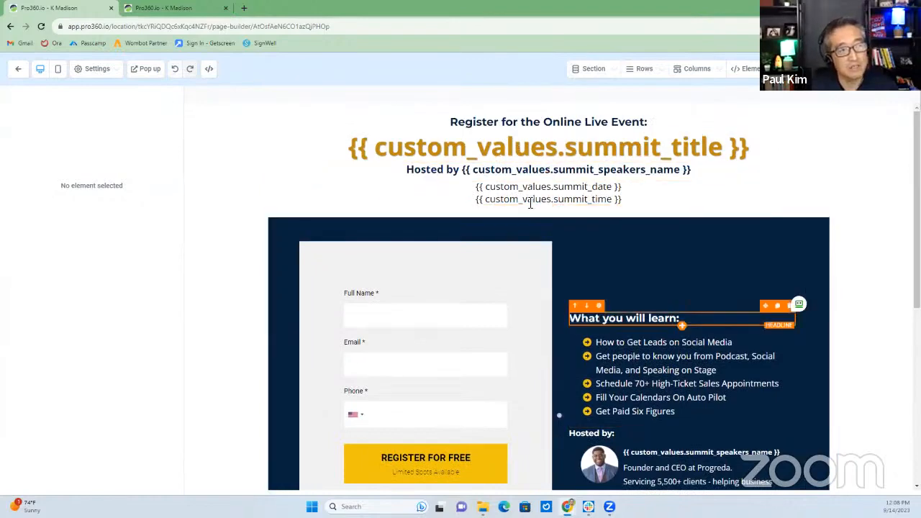
{"action": "scroll", "coordinate": [543, 341], "scroll_direction": "down", "scroll_amount": 5}
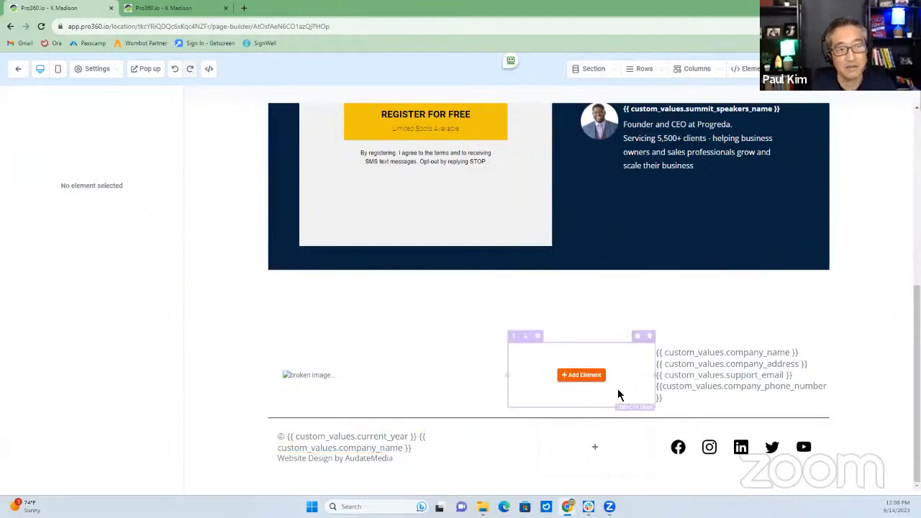
{"action": "scroll", "coordinate": [617, 395], "scroll_direction": "up", "scroll_amount": 2}
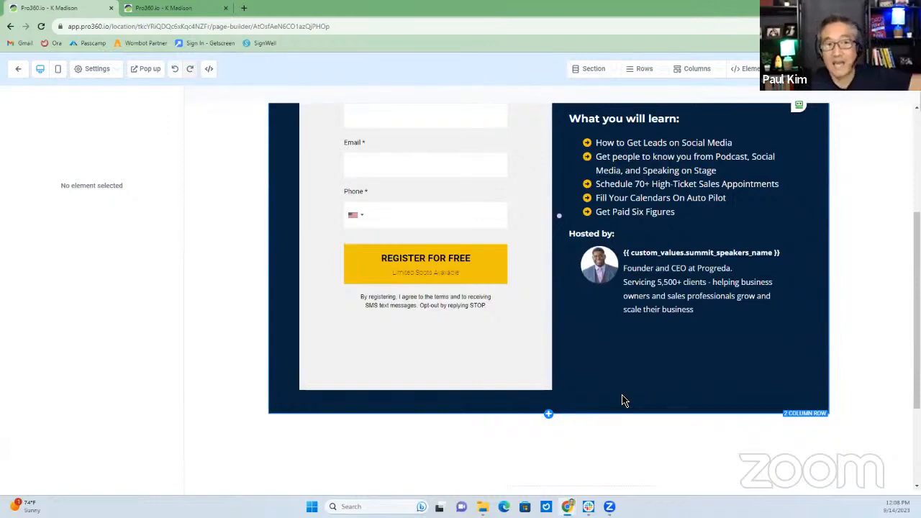
{"action": "scroll", "coordinate": [648, 425], "scroll_direction": "down", "scroll_amount": 2}
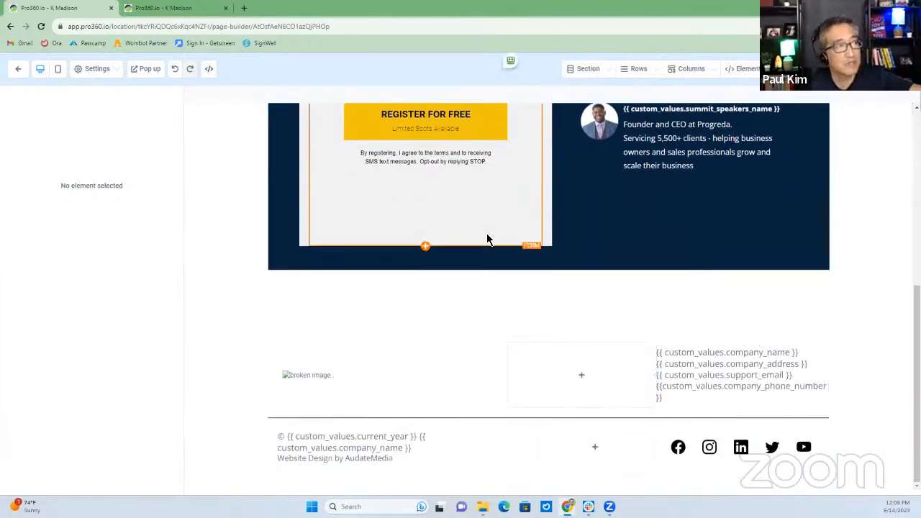
{"action": "left_click", "coordinate": [22, 70]}
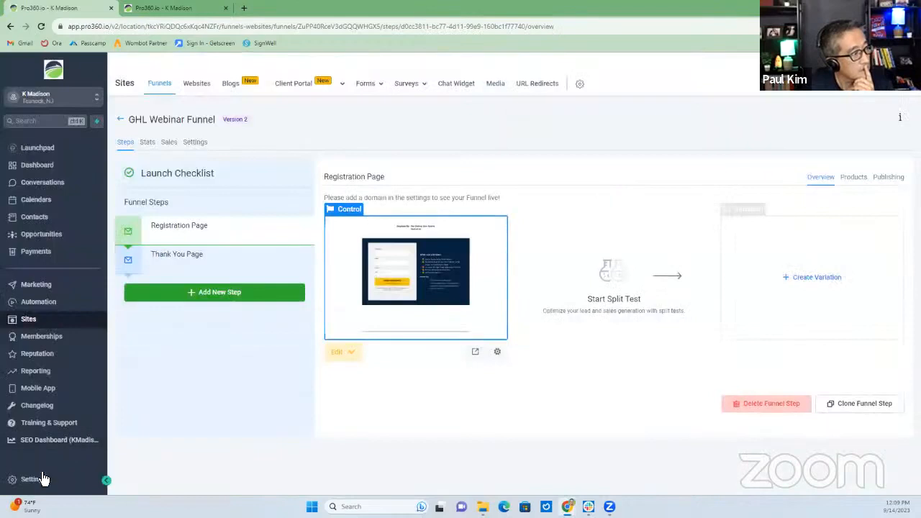
Review the account's Custom Values list in Settings
{"action": "left_click", "coordinate": [83, 429]}
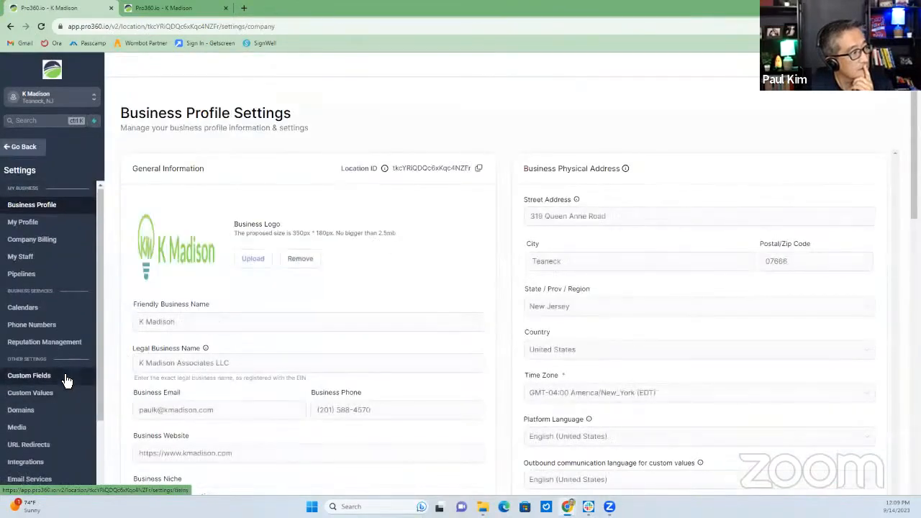
{"action": "scroll", "coordinate": [67, 402], "scroll_direction": "down", "scroll_amount": 1}
{"action": "scroll", "coordinate": [66, 416], "scroll_direction": "down", "scroll_amount": 1}
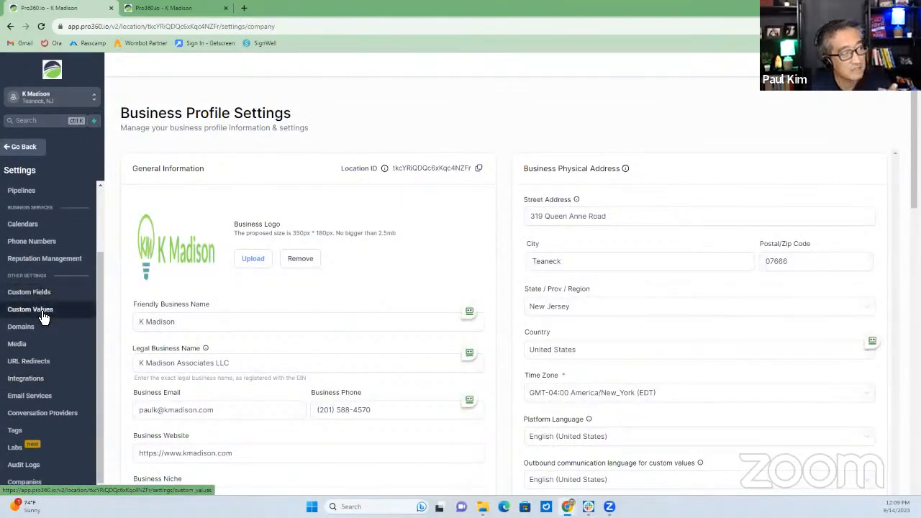
{"action": "left_click", "coordinate": [42, 317]}
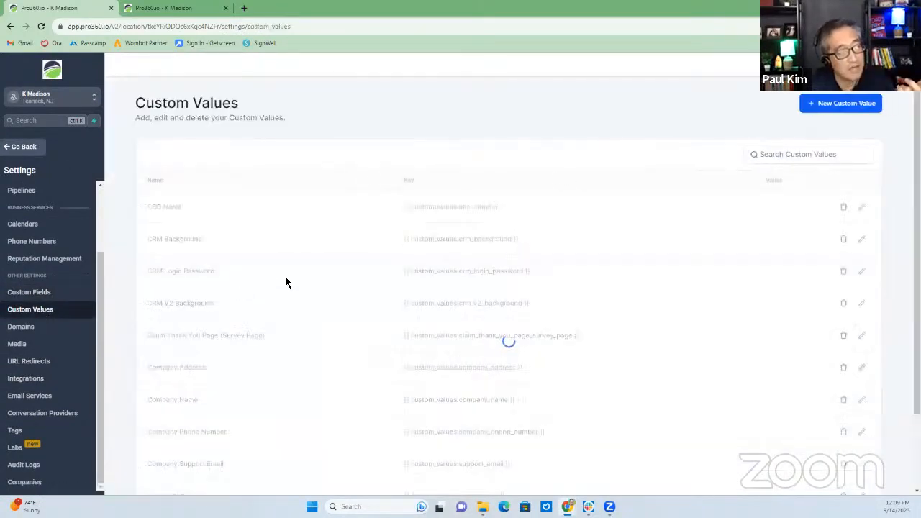
{"action": "scroll", "coordinate": [568, 338], "scroll_direction": "down", "scroll_amount": 2}
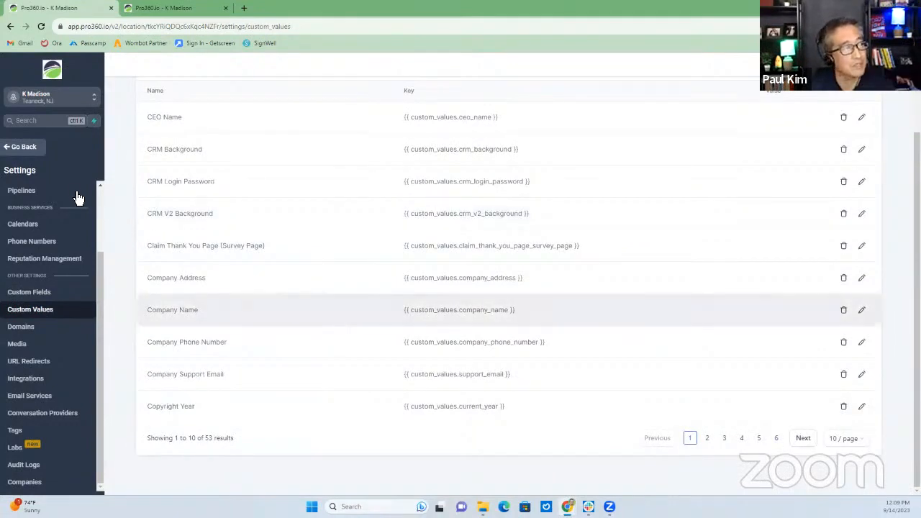
Go back to GHL Webinar Funnel and edit the Registration Page in the same tab
{"action": "left_click", "coordinate": [17, 148]}
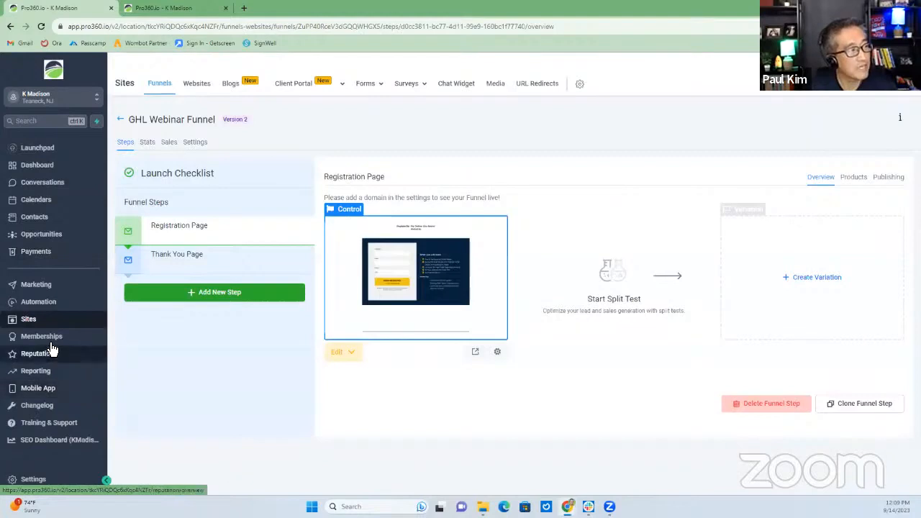
{"action": "left_click", "coordinate": [356, 361]}
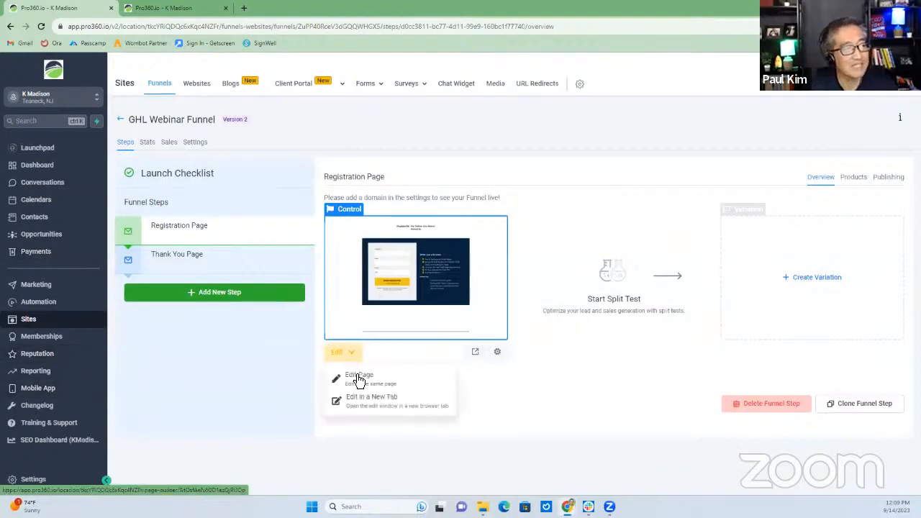
{"action": "left_click", "coordinate": [362, 377]}
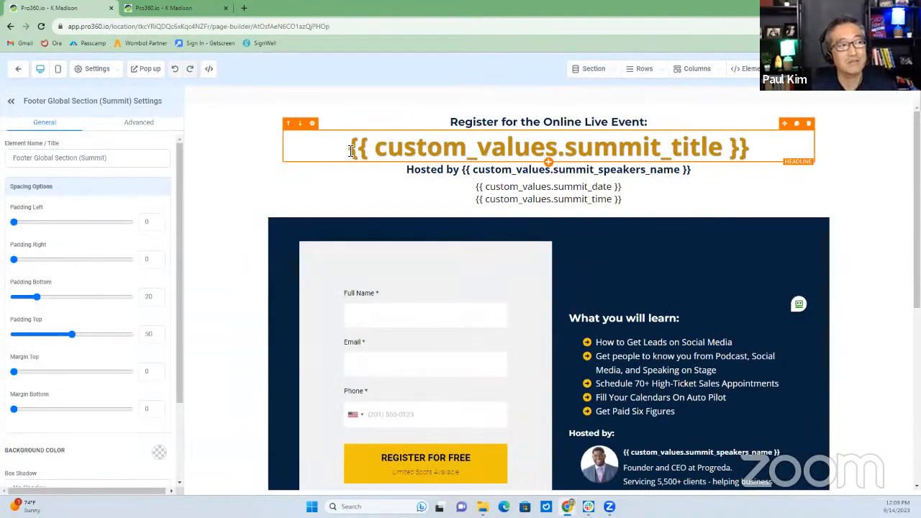
Retype the headline as 'How to Built a Multi-Six Figure Business with Social Media Marketing on Autopilo', fixing typos
{"action": "triple_click", "coordinate": [626, 143]}
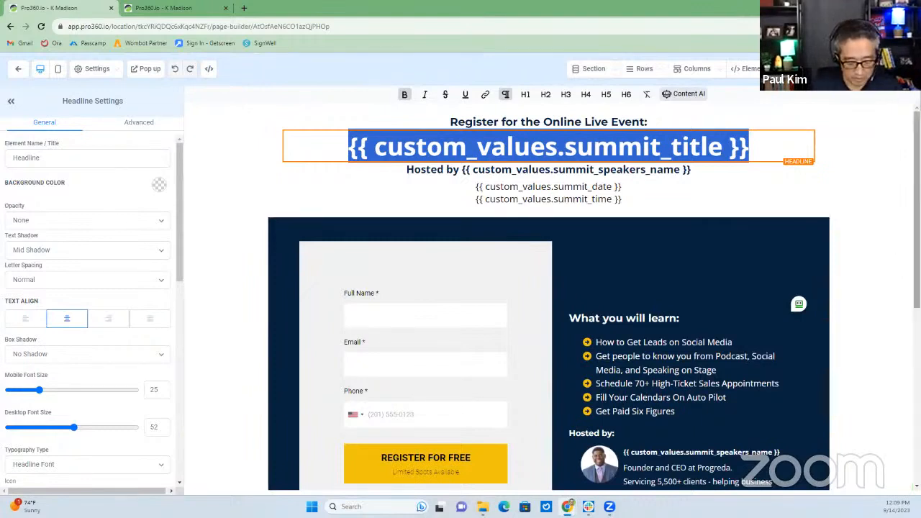
{"action": "type", "text": "How to Biu"}
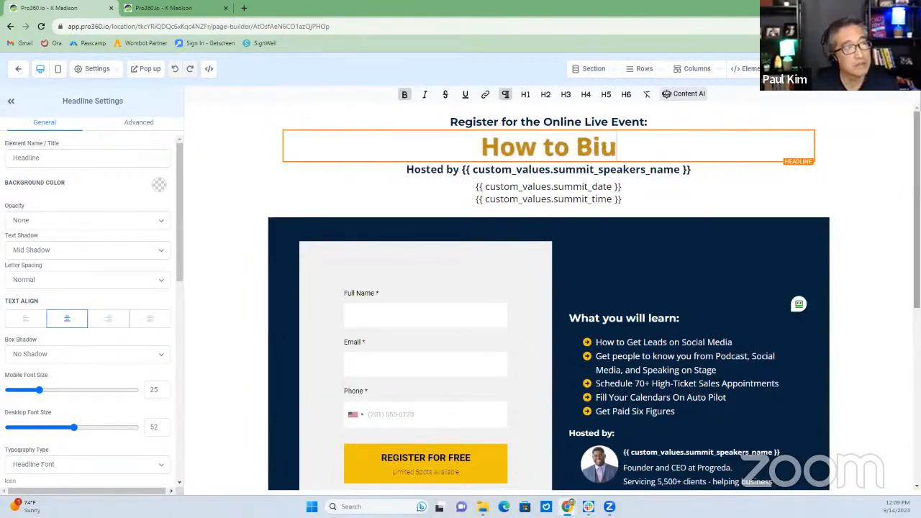
{"action": "key", "text": "BackSpace"}
{"action": "key", "text": "BackSpace"}
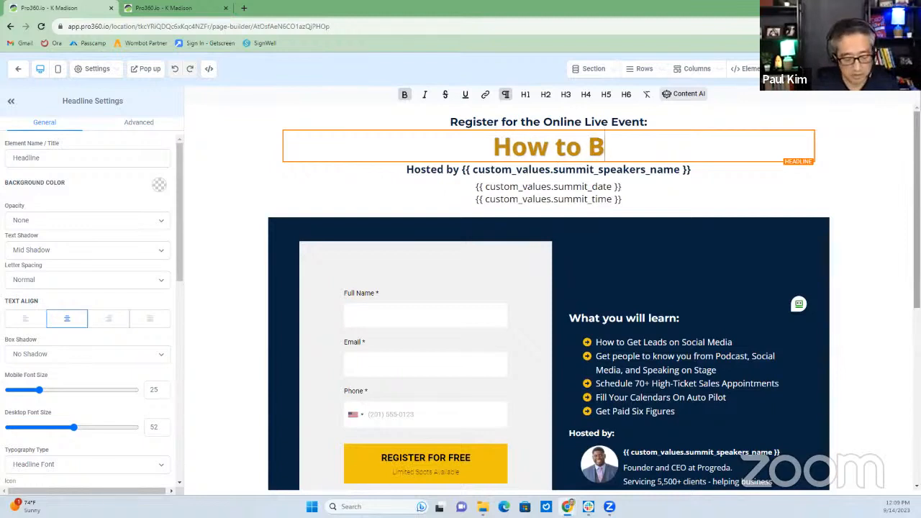
{"action": "type", "text": "uilt a"}
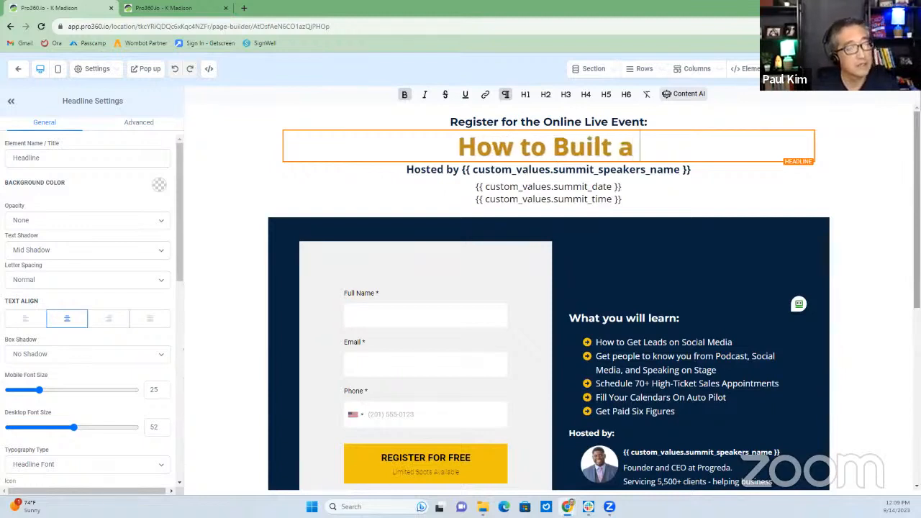
{"action": "type", "text": " Multi"}
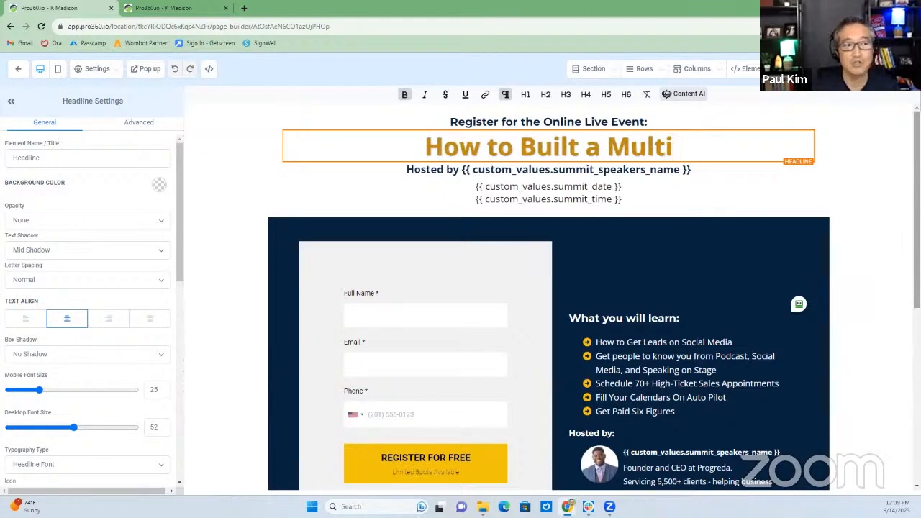
{"action": "type", "text": "-Six "}
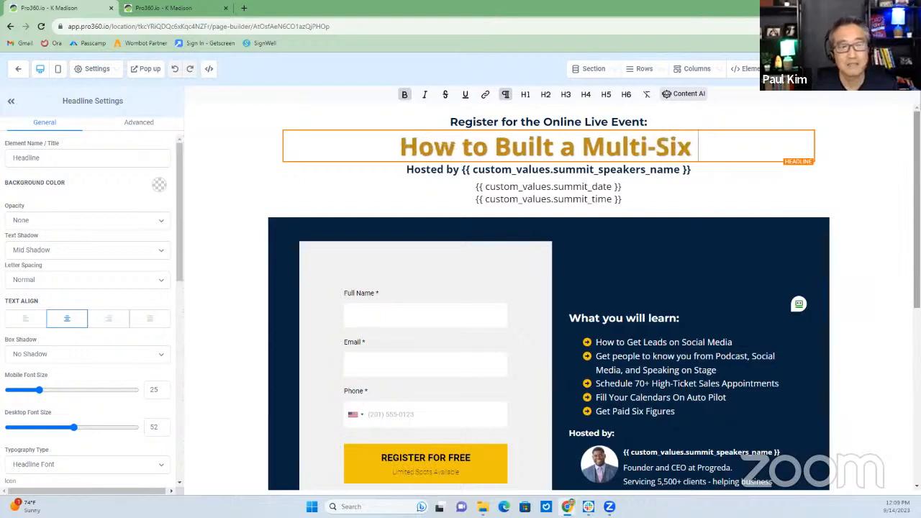
{"action": "type", "text": "Figure"}
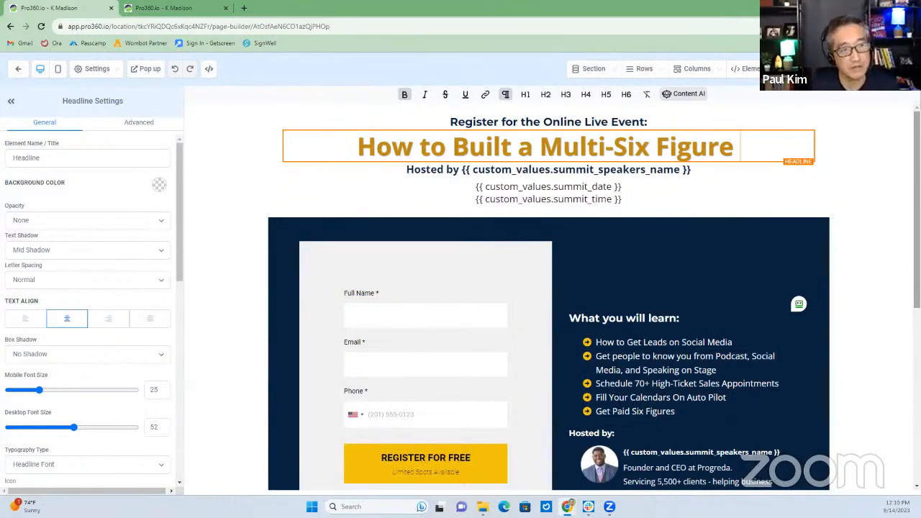
{"action": "type", "text": "Buisn"}
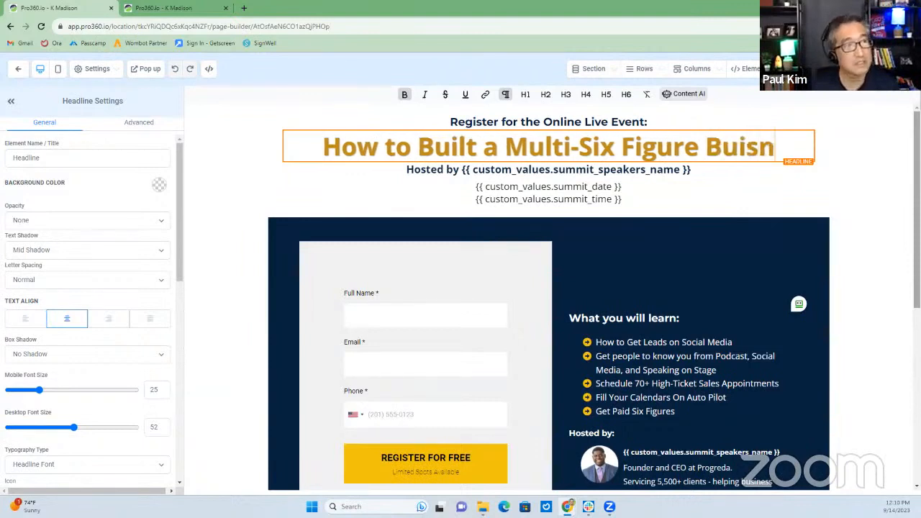
{"action": "key", "text": "BackSpace"}
{"action": "key", "text": "BackSpace"}
{"action": "key", "text": "BackSpace"}
{"action": "type", "text": "siness"}
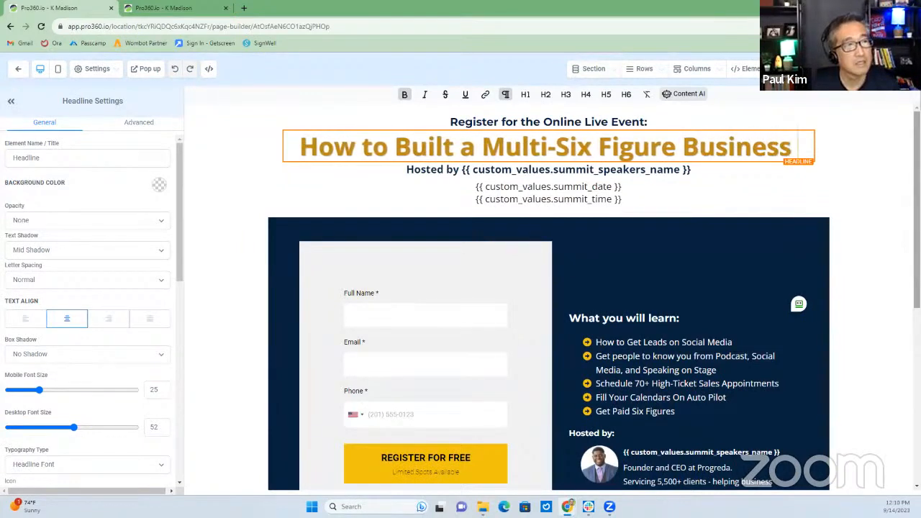
{"action": "type", "text": " with Social"}
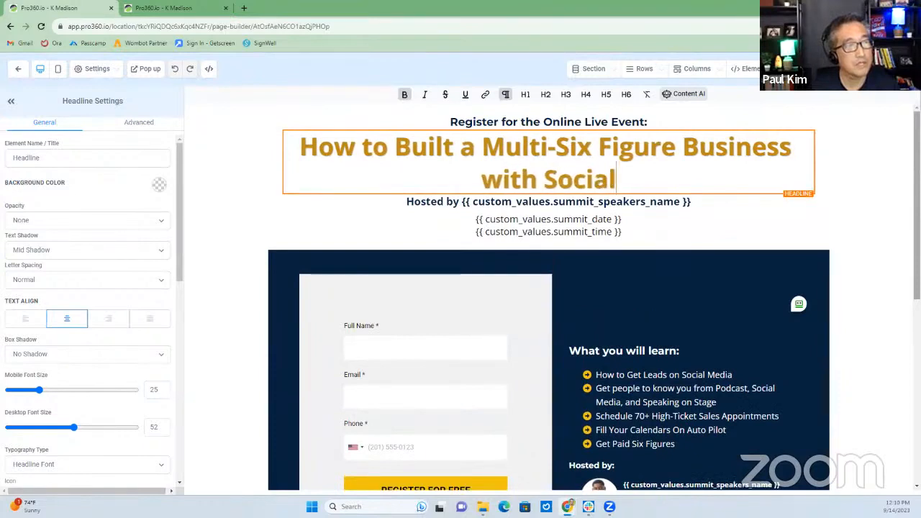
{"action": "type", "text": " Media Markwe"}
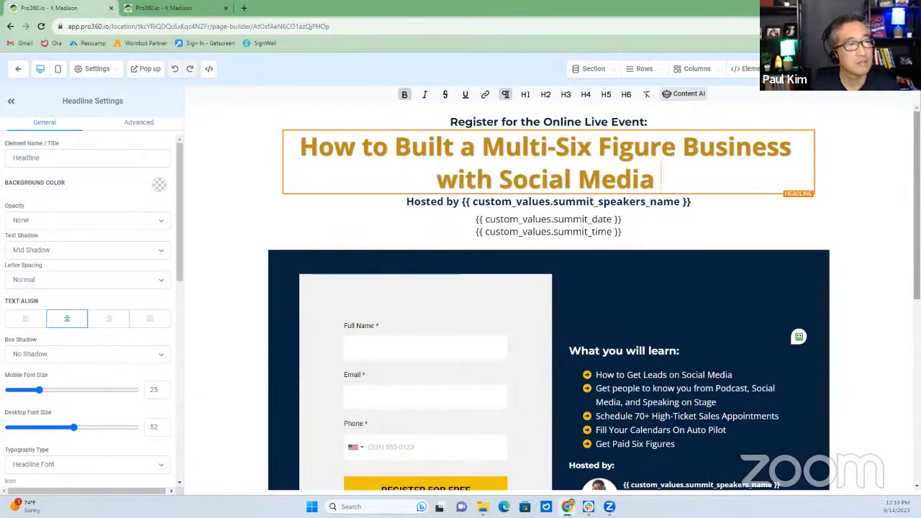
{"action": "key", "text": "BackSpace"}
{"action": "key", "text": "BackSpace"}
{"action": "type", "text": "eting o"}
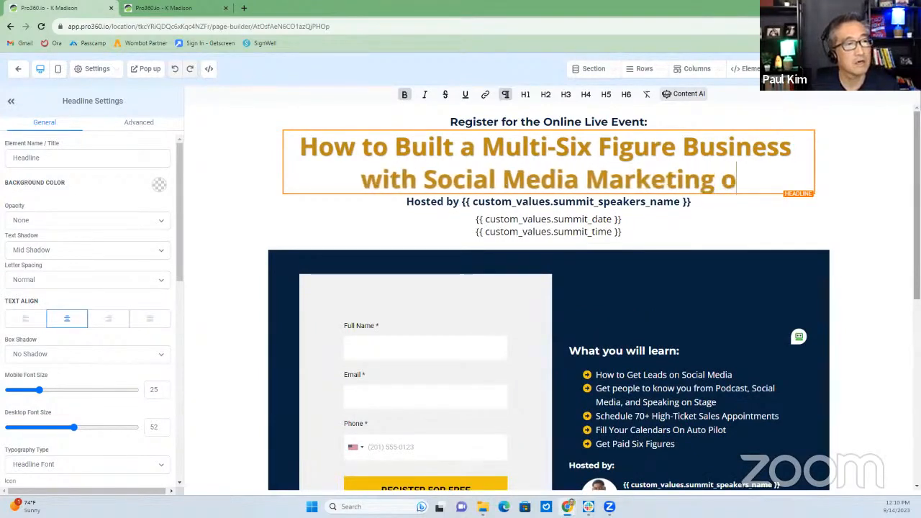
{"action": "type", "text": "n Autopilot"}
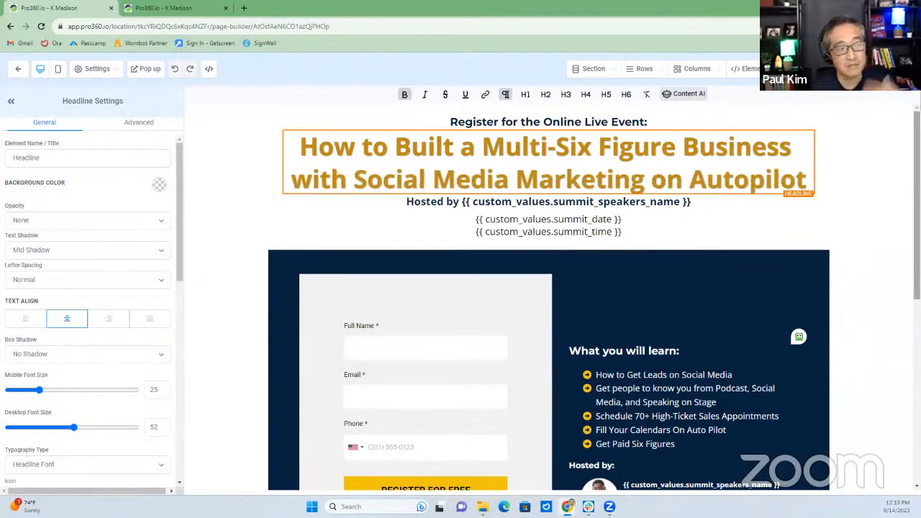
Replace the Hosted by placeholder with the host's name and the date placeholder with 'October 5, 2023'
{"action": "left_click", "coordinate": [476, 205]}
{"action": "left_click_drag", "start_coordinate": [465, 205], "coordinate": [707, 207]}
{"action": "type", "text": "Paul Kim"}
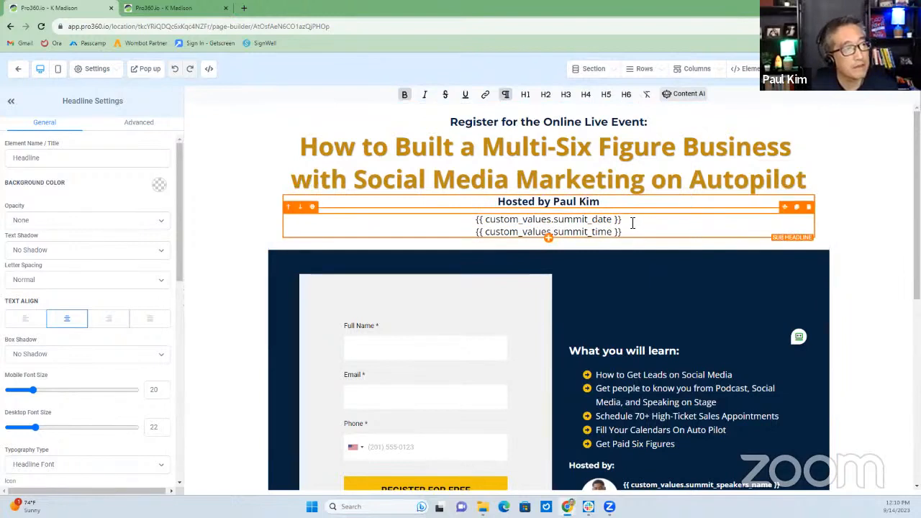
{"action": "left_click_drag", "start_coordinate": [622, 220], "coordinate": [496, 225]}
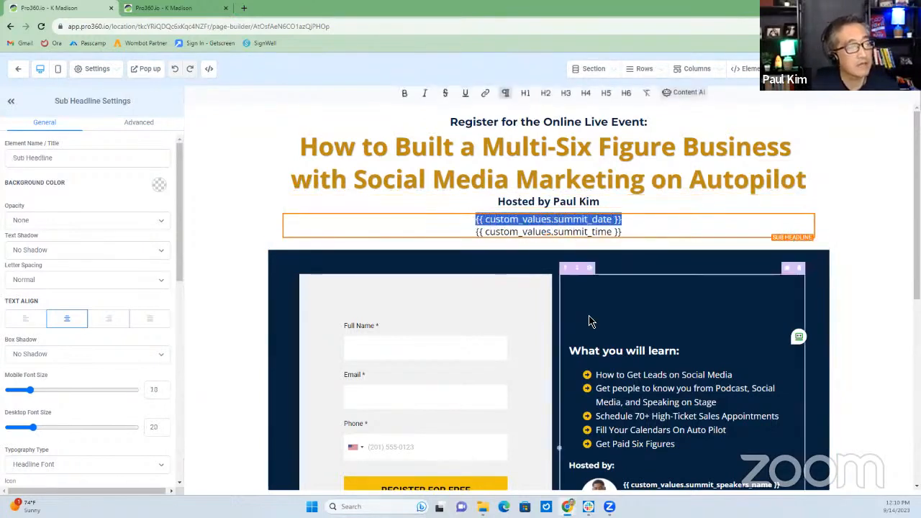
{"action": "key", "text": "BackSpace"}
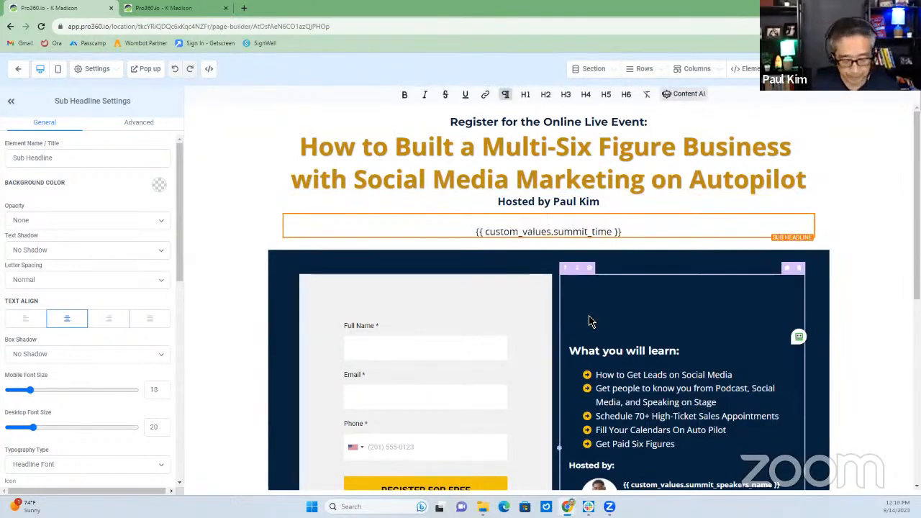
{"action": "type", "text": "October"}
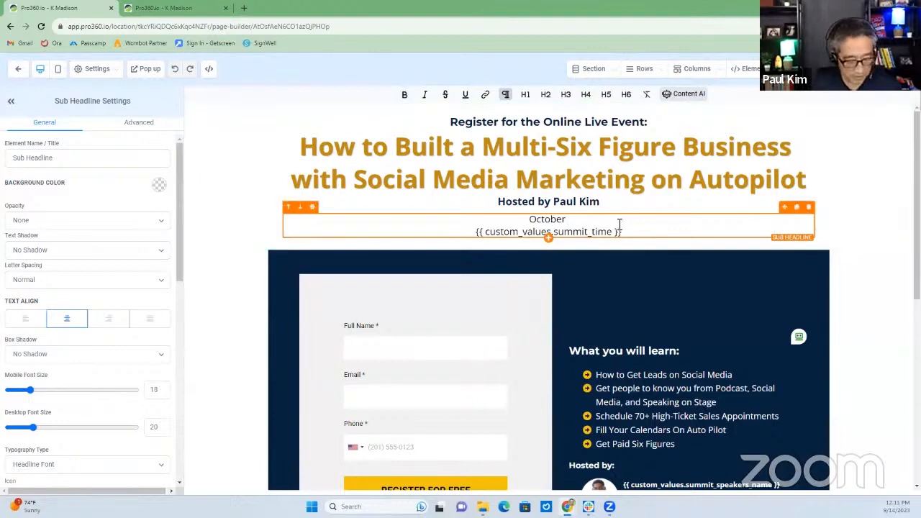
{"action": "type", "text": "5, 2023"}
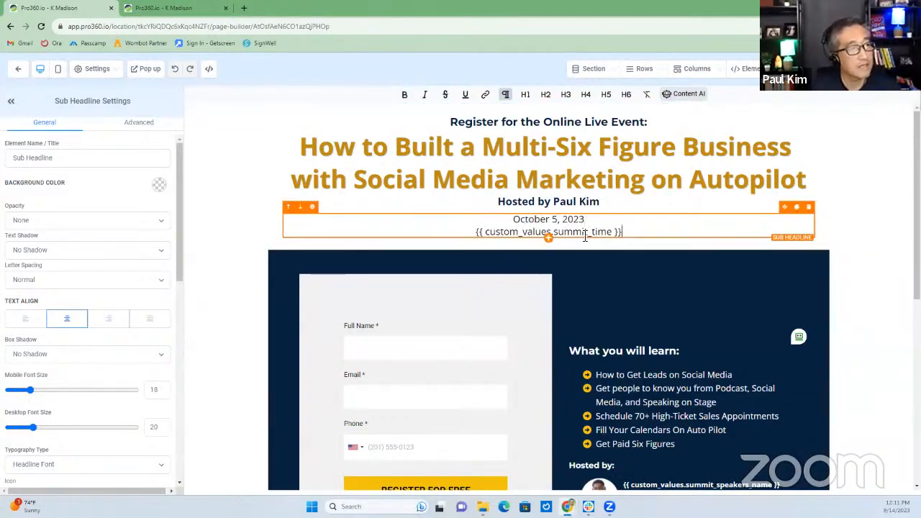
Replace the time placeholder with '@ 1PM EST'
{"action": "left_click_drag", "start_coordinate": [620, 232], "coordinate": [470, 234]}
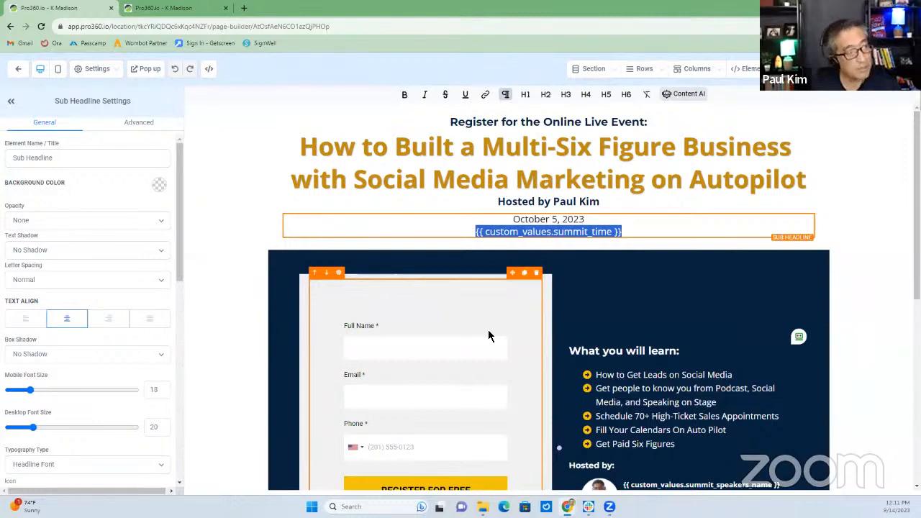
{"action": "key", "text": "BackSpace"}
{"action": "type", "text": "@"}
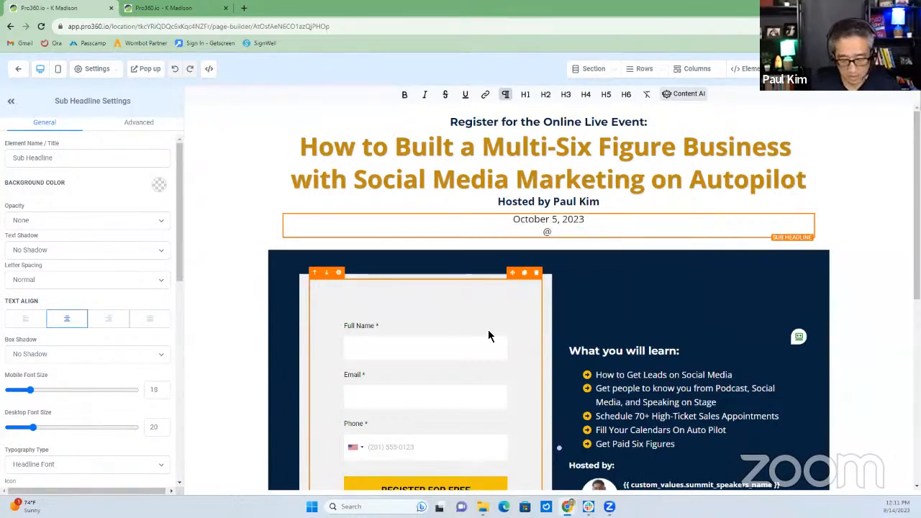
{"action": "type", "text": " 12"}
{"action": "key", "text": "BackSpace"}
{"action": "key", "text": "BackSpace"}
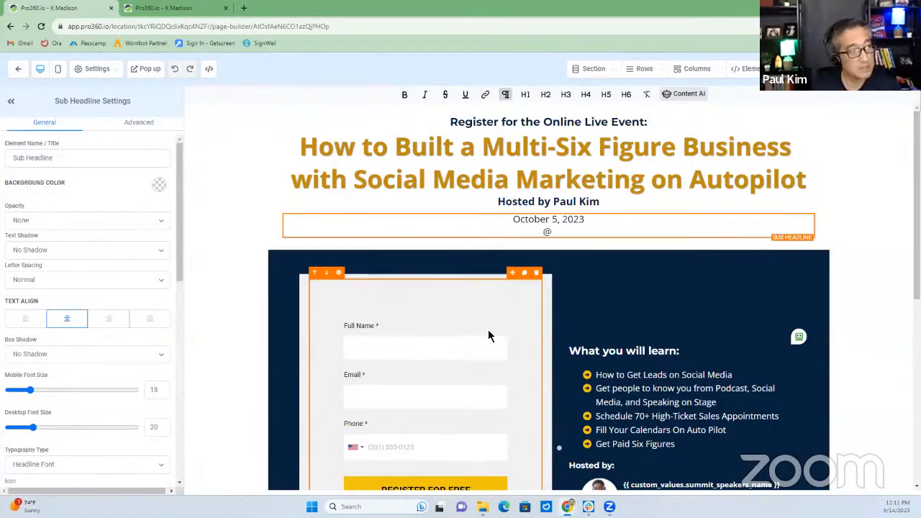
{"action": "type", "text": "1PM EST"}
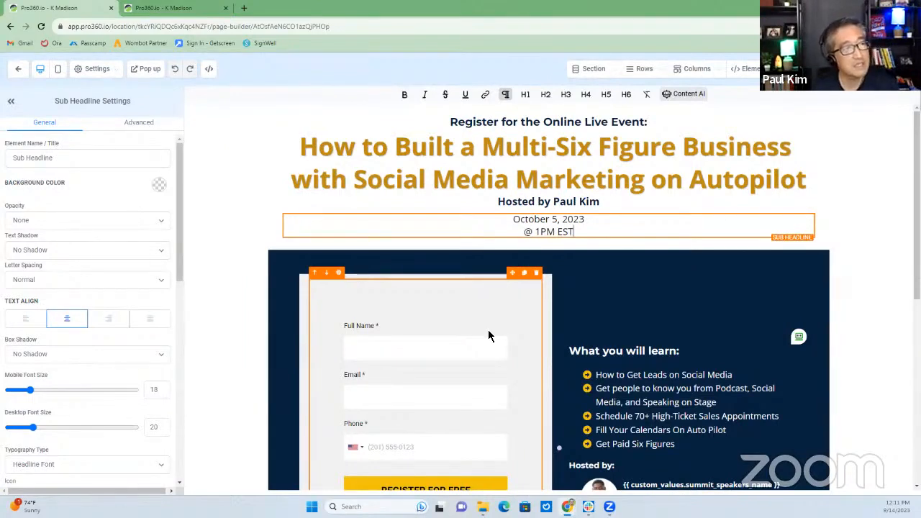
Swap the speaker image for the host's headshot from the Brand media folder
{"action": "scroll", "coordinate": [372, 356], "scroll_direction": "down", "scroll_amount": 1}
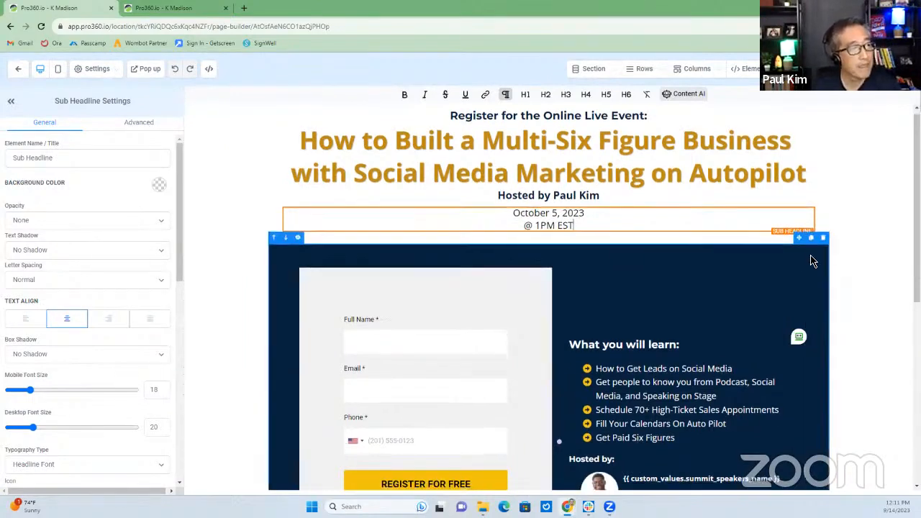
{"action": "scroll", "coordinate": [496, 368], "scroll_direction": "down", "scroll_amount": 1}
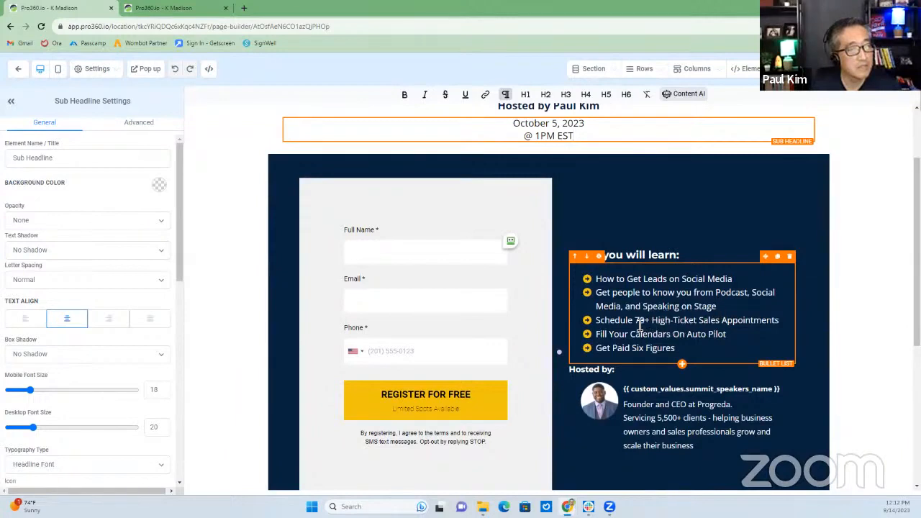
{"action": "scroll", "coordinate": [669, 327], "scroll_direction": "down", "scroll_amount": 1}
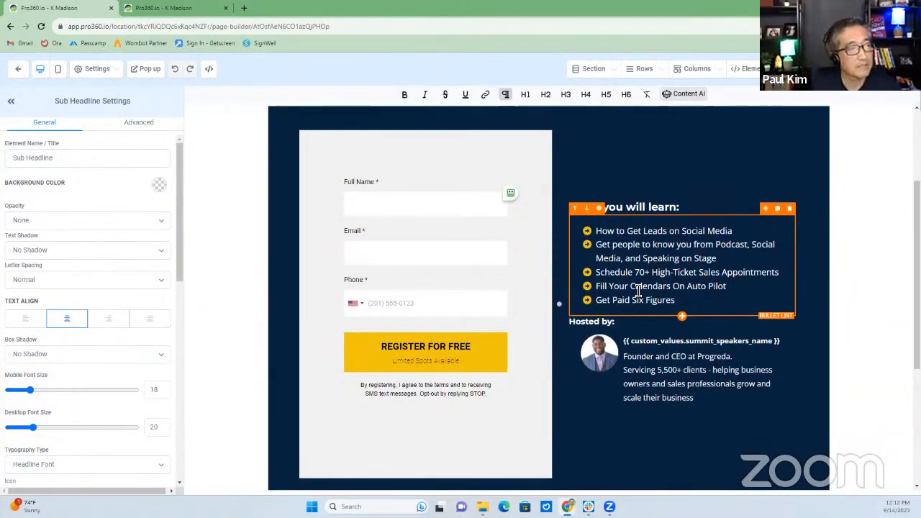
{"action": "left_click", "coordinate": [604, 351]}
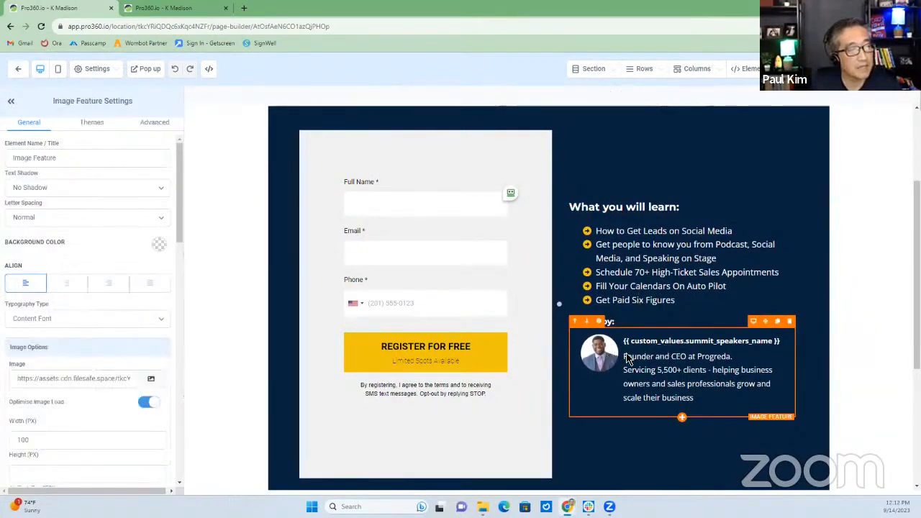
{"action": "left_click", "coordinate": [627, 357]}
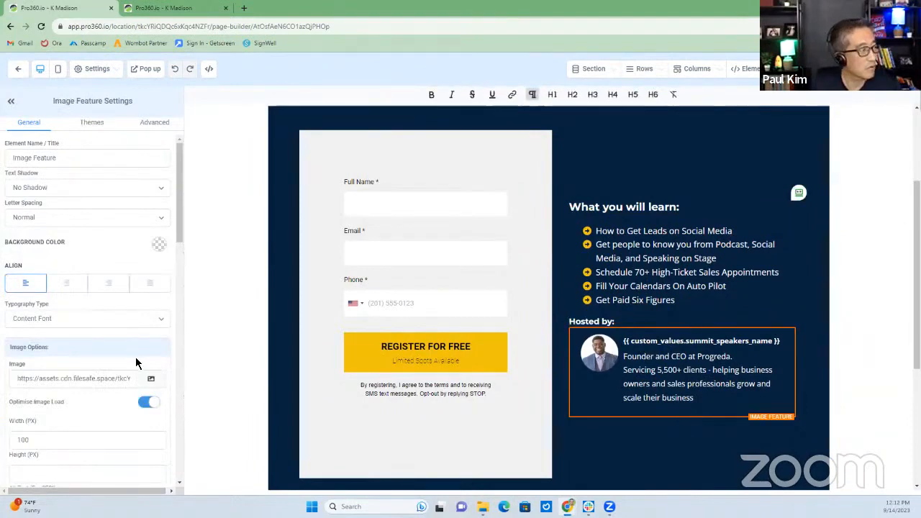
{"action": "left_click", "coordinate": [151, 379]}
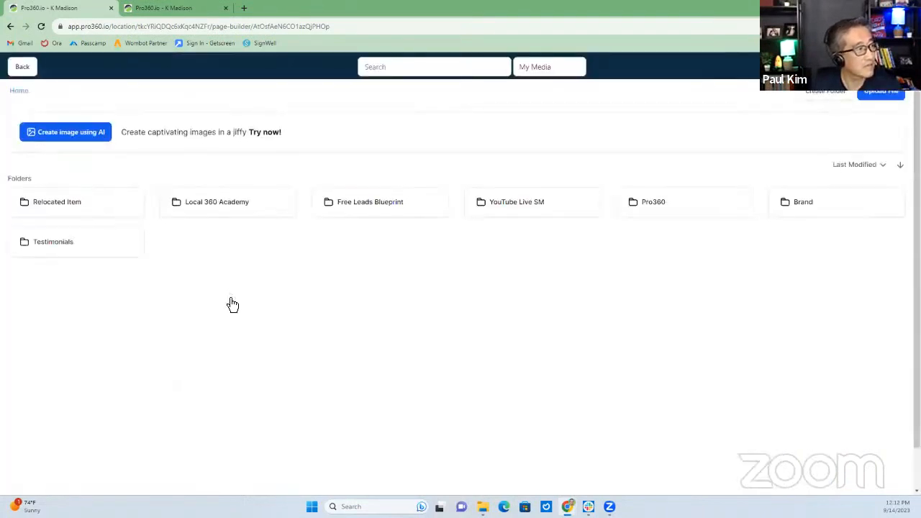
{"action": "left_click", "coordinate": [797, 202]}
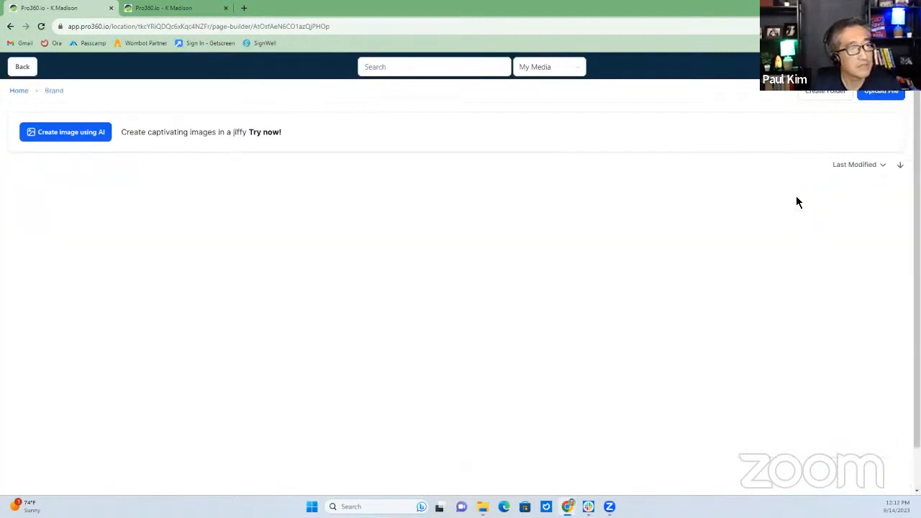
{"action": "left_click", "coordinate": [402, 238]}
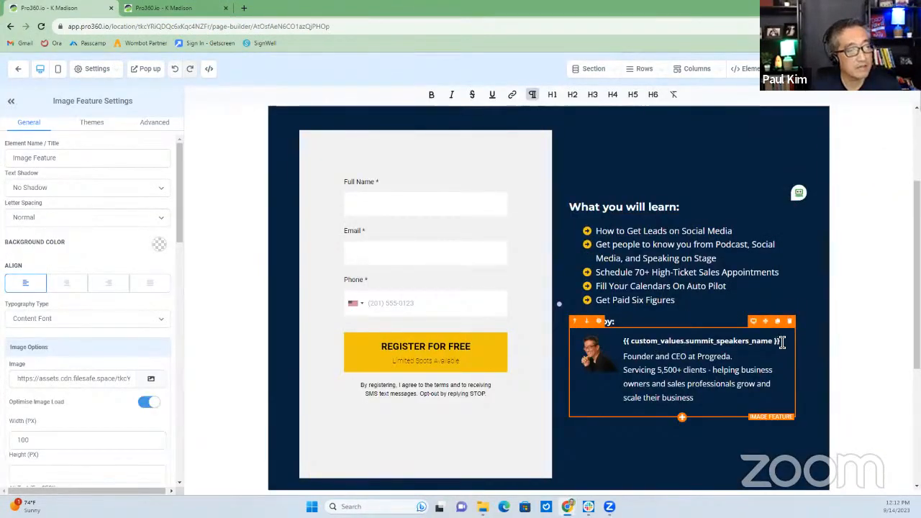
Rewrite the bio with the host's name and company K Madison, ending 'and local on autopilot'
{"action": "left_click_drag", "start_coordinate": [781, 342], "coordinate": [636, 343]}
{"action": "type", "text": "{"}
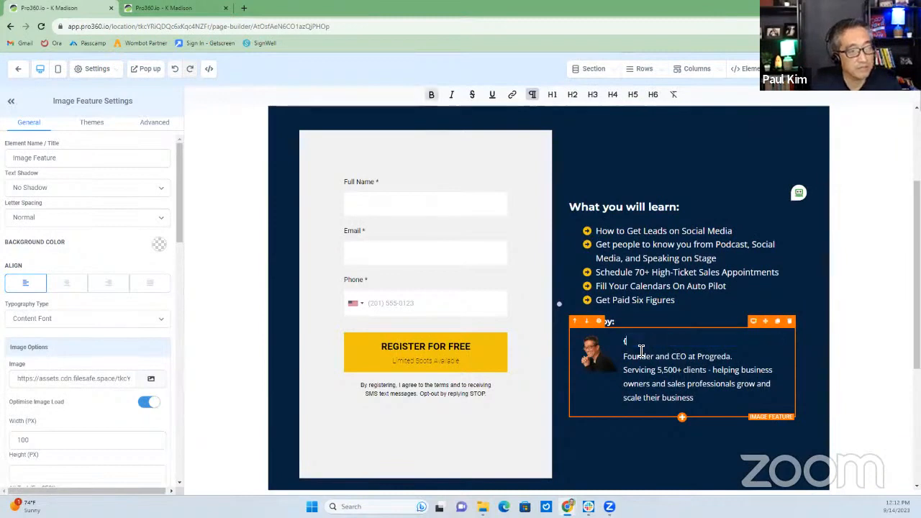
{"action": "type", "text": "Paul Kim"}
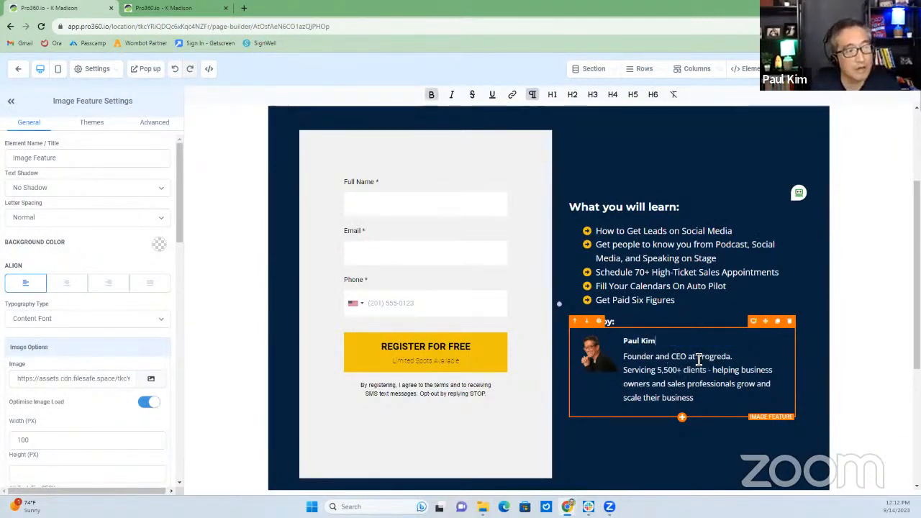
{"action": "key", "text": "shift+Right"}
{"action": "key", "text": "shift+Right"}
{"action": "key", "text": "shift+Right"}
{"action": "key", "text": "shift+Right"}
{"action": "key", "text": "shift+Right"}
{"action": "key", "text": "shift+Right"}
{"action": "key", "text": "shift+Right"}
{"action": "key", "text": "shift+Right"}
{"action": "key", "text": "shift+Right"}
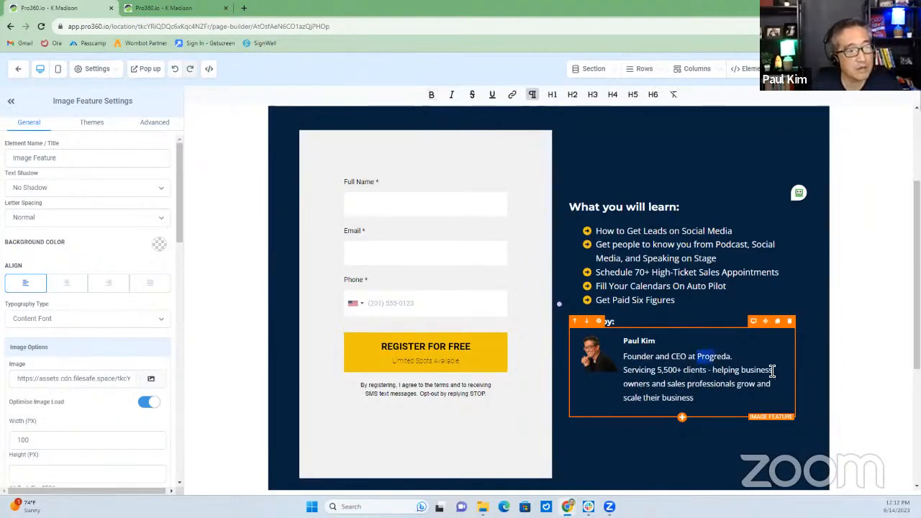
{"action": "type", "text": "K Madison."}
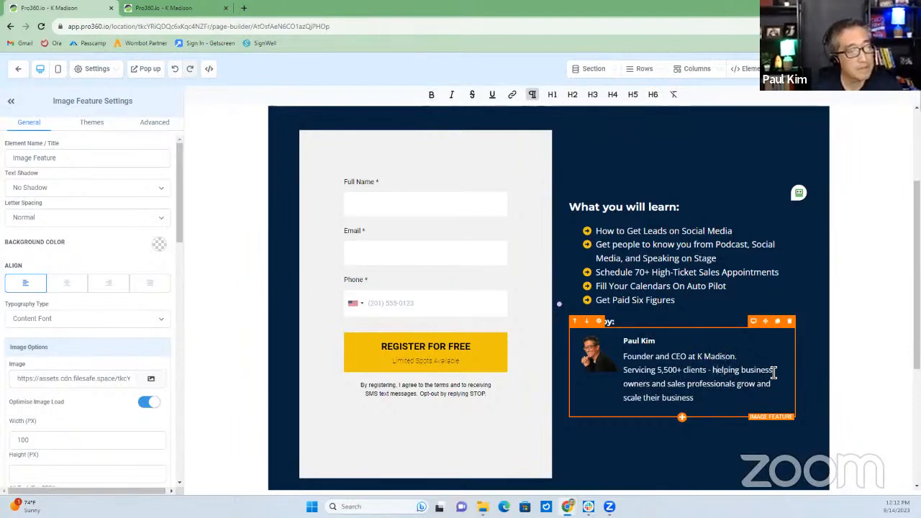
{"action": "key", "text": "Delete"}
{"action": "key", "text": "Delete"}
{"action": "key", "text": "Delete"}
{"action": "key", "text": "Delete"}
{"action": "key", "text": "Delete"}
{"action": "key", "text": "Delete"}
{"action": "key", "text": "Delete"}
{"action": "key", "text": "Delete"}
{"action": "key", "text": "Delete"}
{"action": "key", "text": "Delete"}
{"action": "key", "text": "Delete"}
{"action": "key", "text": "Delete"}
{"action": "key", "text": "Delete"}
{"action": "key", "text": "Delete"}
{"action": "key", "text": "Delete"}
{"action": "key", "text": "Delete"}
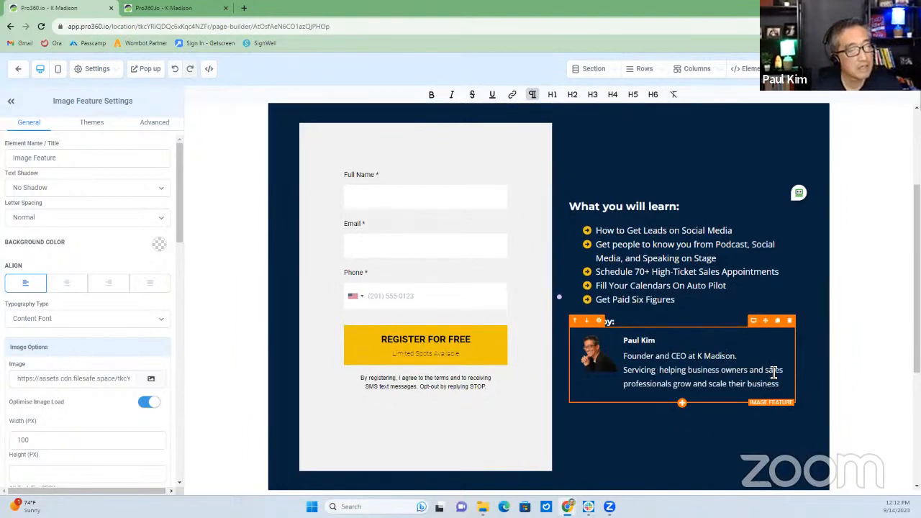
{"action": "type", "text": "and"}
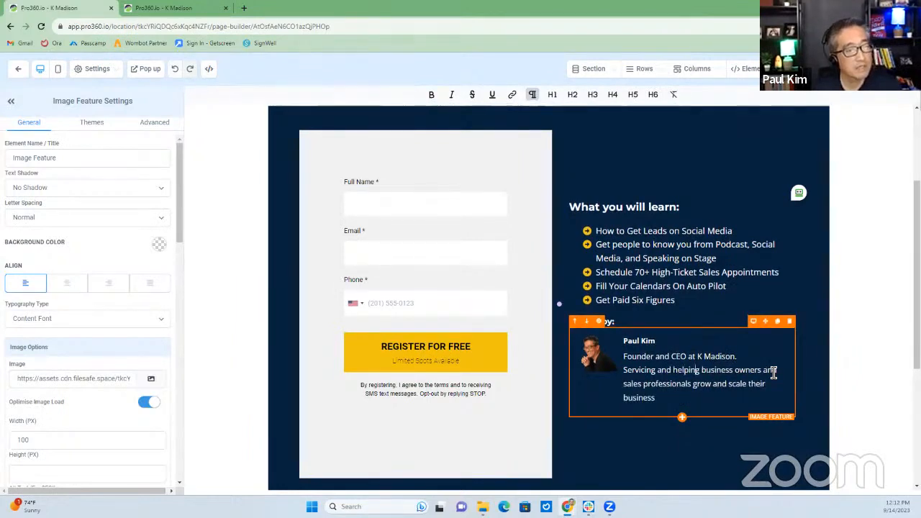
{"action": "type", "text": " local"}
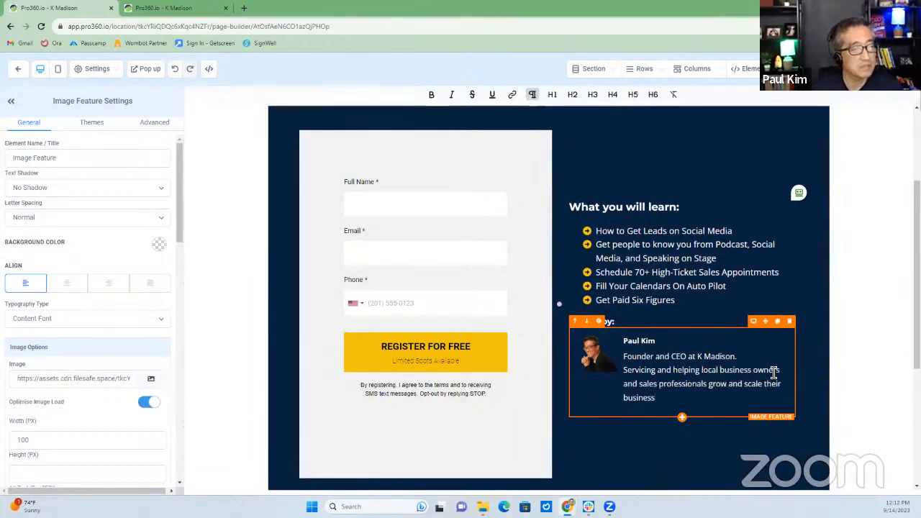
{"action": "type", "text": " on auto"}
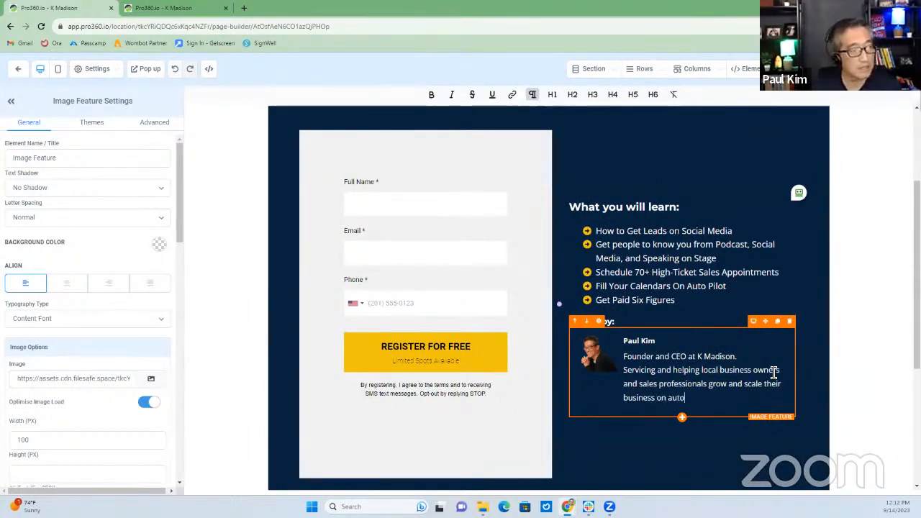
{"action": "type", "text": "pilo"}
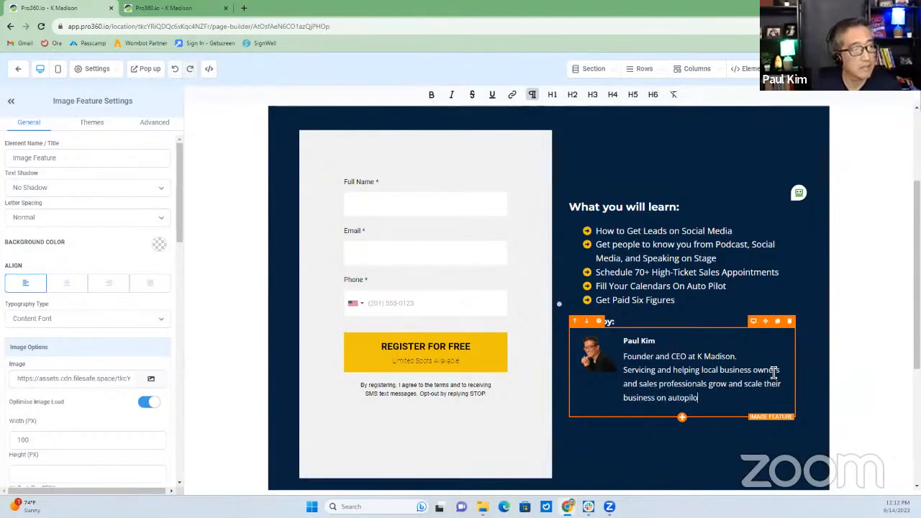
{"action": "type", "text": "t"}
Capitalize the bio's last word so it ends 'business on Autopilot'
{"action": "scroll", "coordinate": [714, 305], "scroll_direction": "down", "scroll_amount": 2}
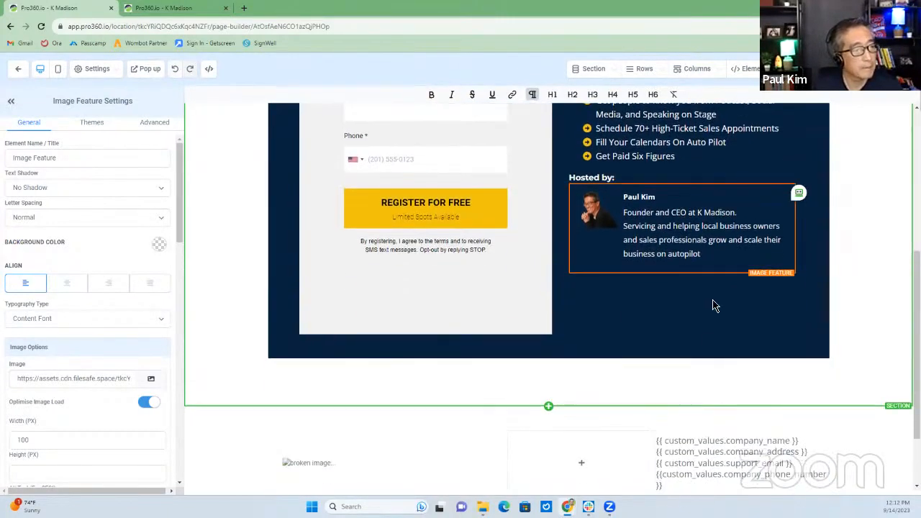
{"action": "left_click", "coordinate": [717, 256]}
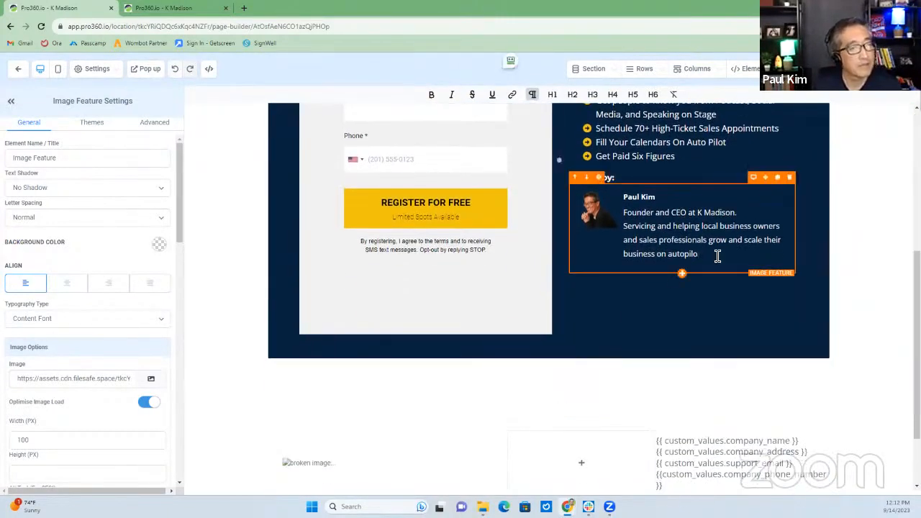
{"action": "key", "text": "BackSpace"}
{"action": "key", "text": "BackSpace"}
{"action": "key", "text": "BackSpace"}
{"action": "key", "text": "BackSpace"}
{"action": "key", "text": "BackSpace"}
{"action": "key", "text": "BackSpace"}
{"action": "key", "text": "BackSpace"}
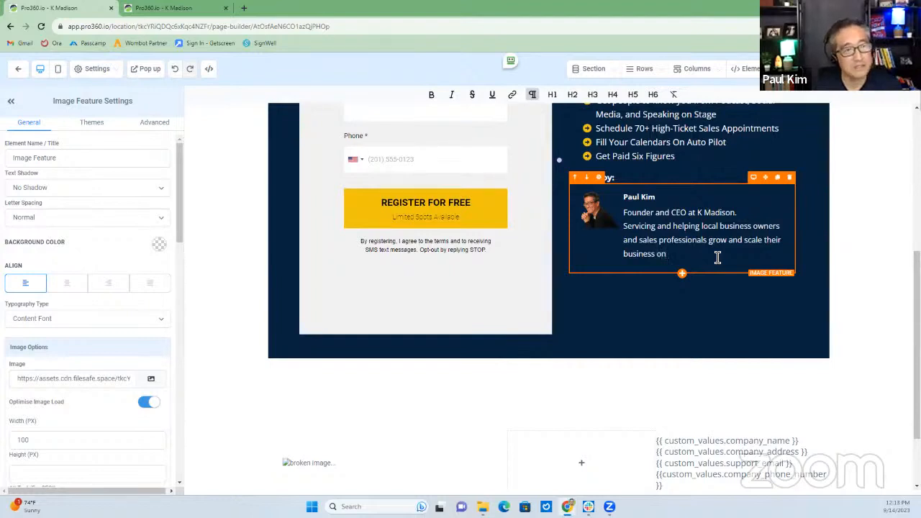
{"action": "type", "text": "Autopilot"}
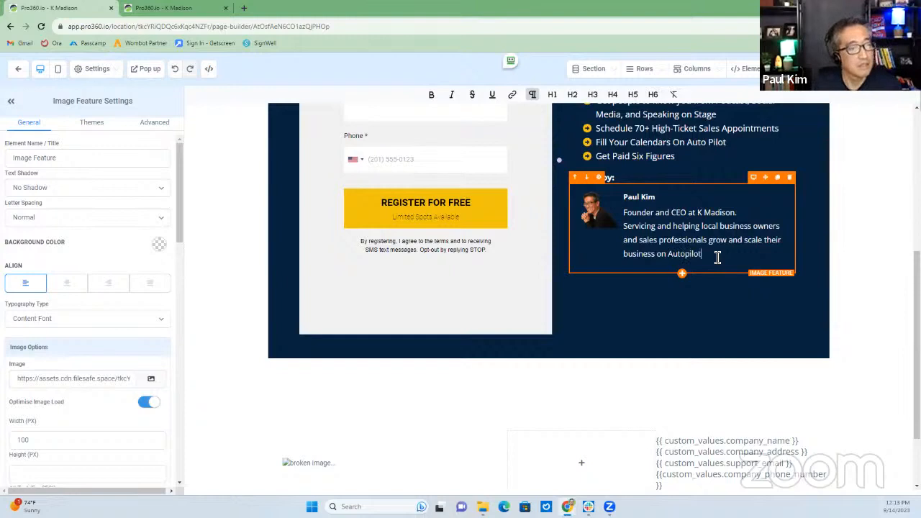
{"action": "scroll", "coordinate": [686, 390], "scroll_direction": "down", "scroll_amount": 2}
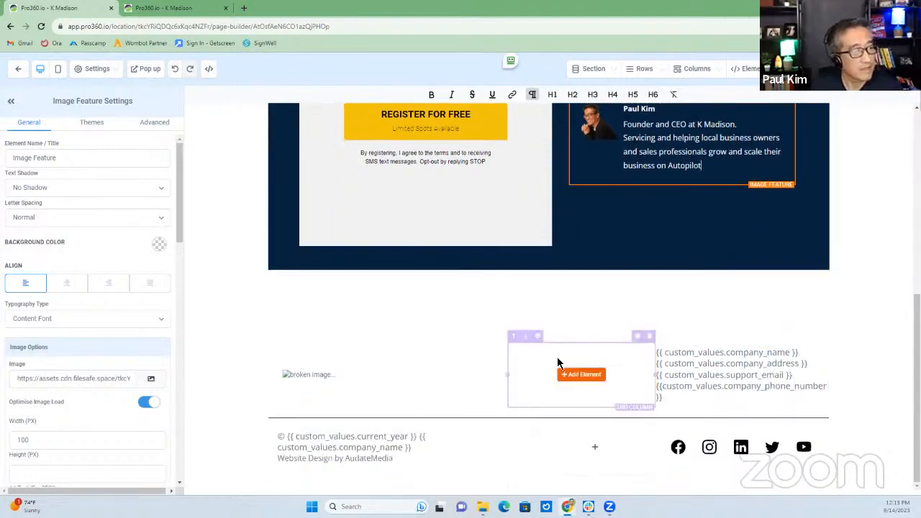
Delete the footer's placeholder contact block, both empty columns and the broken-image row
{"action": "left_click", "coordinate": [827, 363]}
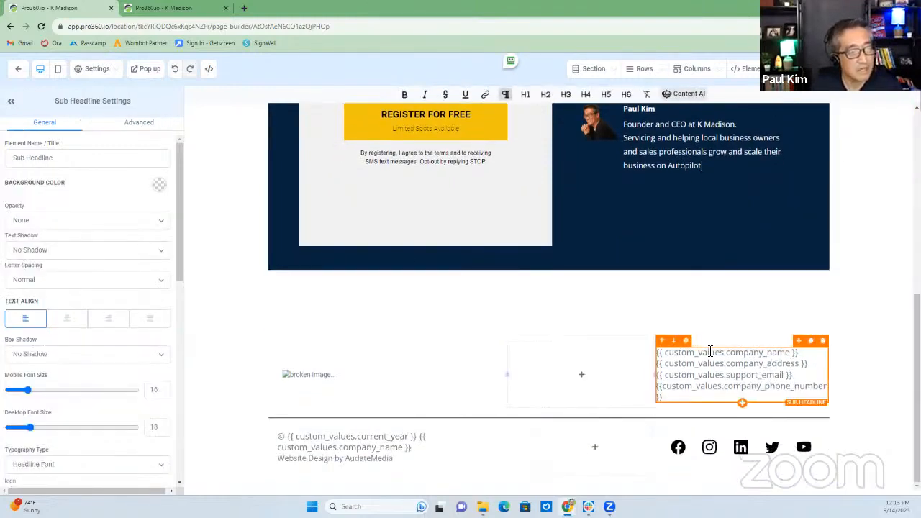
{"action": "left_click", "coordinate": [822, 341]}
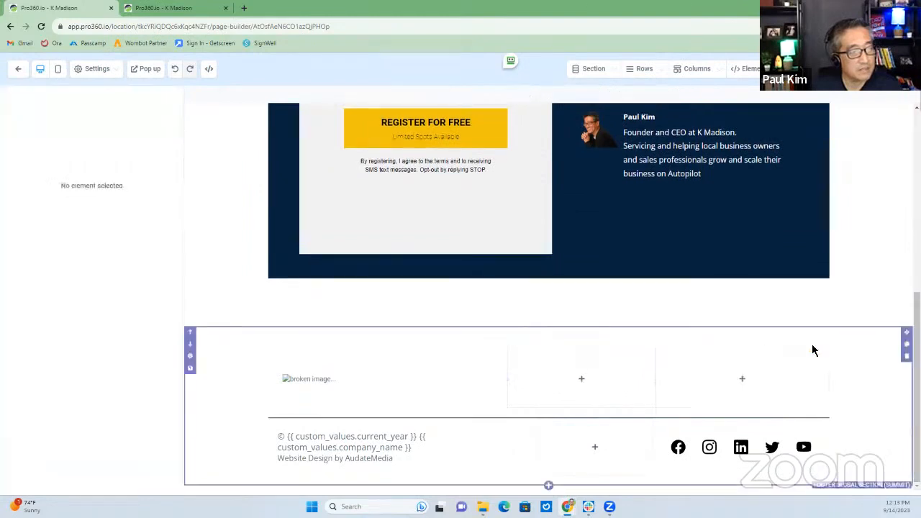
{"action": "left_click", "coordinate": [813, 352]}
{"action": "left_click", "coordinate": [824, 345]}
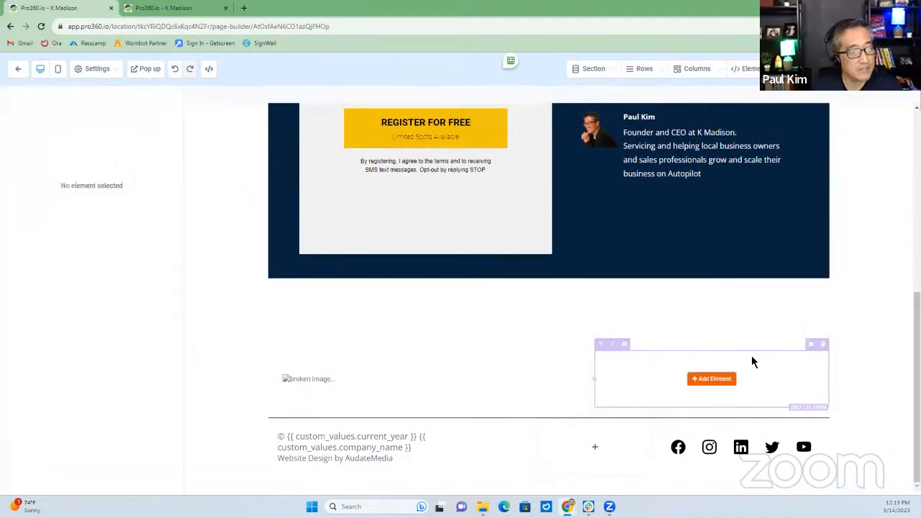
{"action": "left_click", "coordinate": [824, 345]}
{"action": "left_click", "coordinate": [574, 396]}
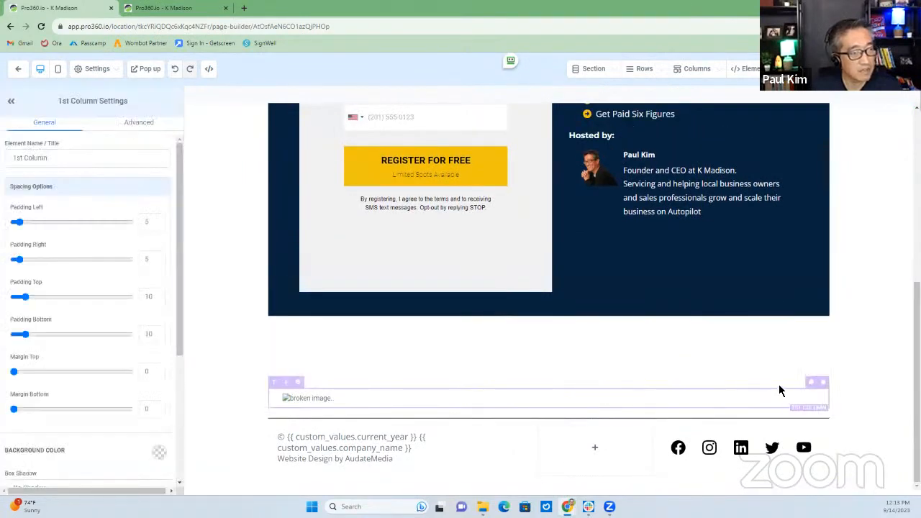
{"action": "left_click", "coordinate": [823, 382]}
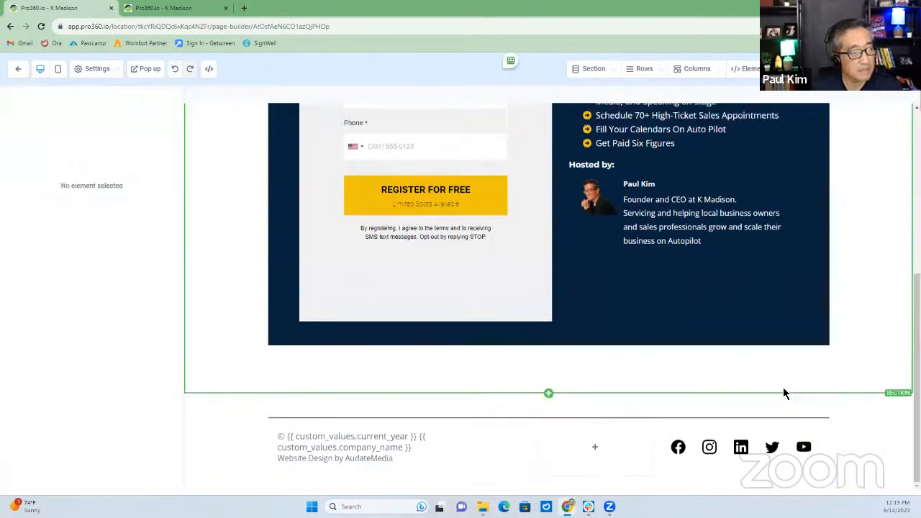
Change the copyright line to '© 2023 K Madison' and erase the AudateMedia design credit
{"action": "left_click", "coordinate": [295, 443]}
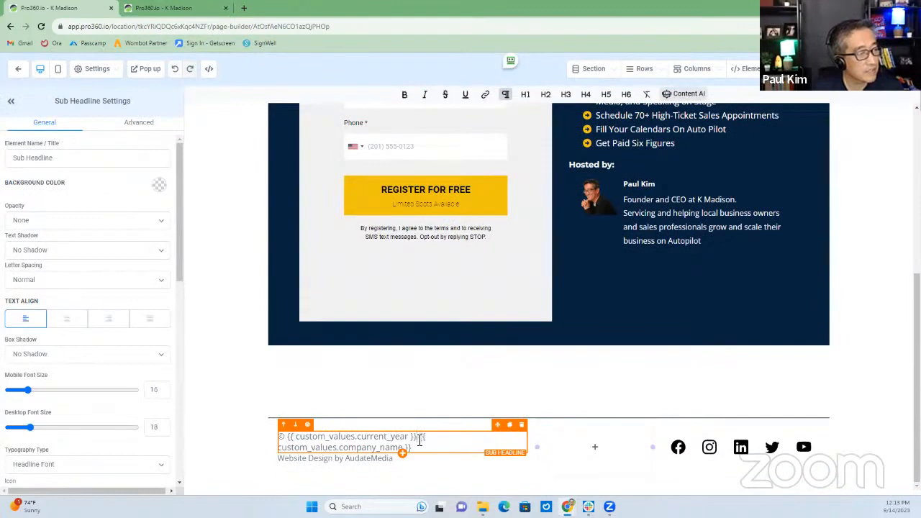
{"action": "key", "text": "BackSpace"}
{"action": "key", "text": "BackSpace"}
{"action": "key", "text": "BackSpace"}
{"action": "key", "text": "BackSpace"}
{"action": "key", "text": "BackSpace"}
{"action": "key", "text": "BackSpace"}
{"action": "key", "text": "BackSpace"}
{"action": "key", "text": "BackSpace"}
{"action": "key", "text": "BackSpace"}
{"action": "key", "text": "BackSpace"}
{"action": "key", "text": "BackSpace"}
{"action": "key", "text": "BackSpace"}
{"action": "key", "text": "BackSpace"}
{"action": "key", "text": "BackSpace"}
{"action": "key", "text": "BackSpace"}
{"action": "key", "text": "BackSpace"}
{"action": "key", "text": "BackSpace"}
{"action": "key", "text": "BackSpace"}
{"action": "key", "text": "BackSpace"}
{"action": "key", "text": "BackSpace"}
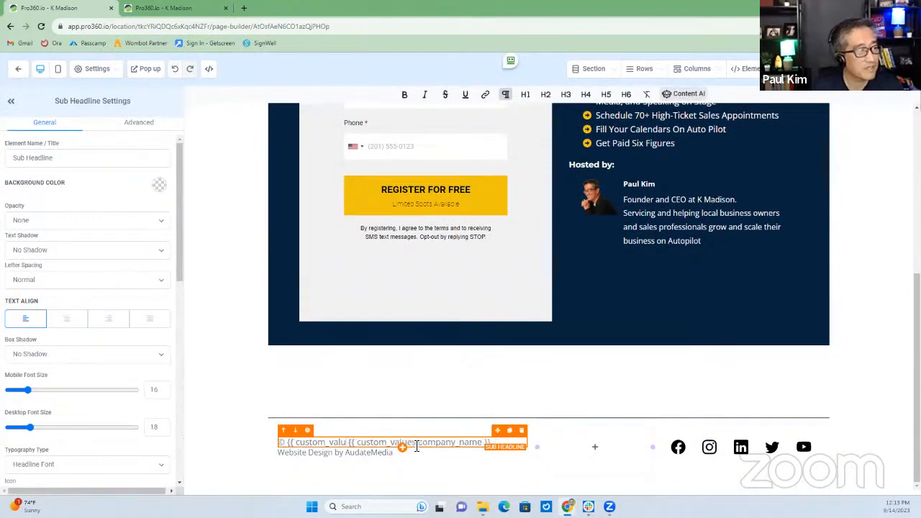
{"action": "key", "text": "BackSpace"}
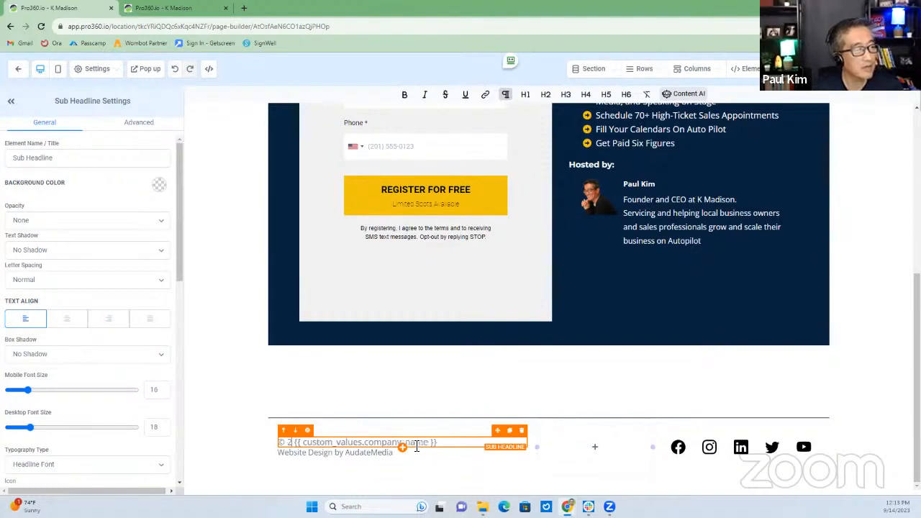
{"action": "type", "text": "2023"}
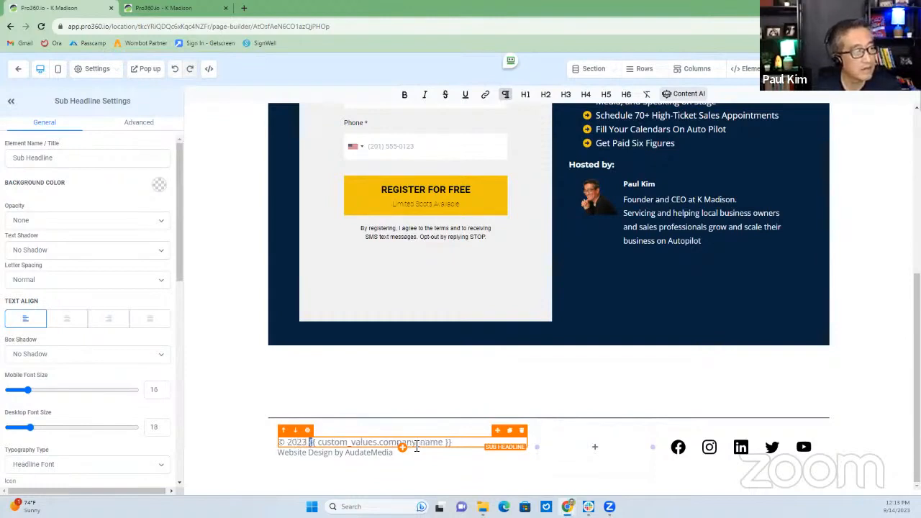
{"action": "key", "text": "shift+Right"}
{"action": "key", "text": "shift+Right"}
{"action": "key", "text": "shift+Right"}
{"action": "key", "text": "shift+Right"}
{"action": "key", "text": "shift+Right"}
{"action": "key", "text": "shift+Right"}
{"action": "key", "text": "shift+Right"}
{"action": "key", "text": "shift+Right"}
{"action": "key", "text": "shift+Right"}
{"action": "key", "text": "shift+Right"}
{"action": "key", "text": "shift+Right"}
{"action": "key", "text": "shift+Right"}
{"action": "key", "text": "shift+Right"}
{"action": "key", "text": "shift+Right"}
{"action": "key", "text": "shift+Right"}
{"action": "key", "text": "shift+Right"}
{"action": "key", "text": "shift+Right"}
{"action": "key", "text": "shift+Right"}
{"action": "key", "text": "shift+Right"}
{"action": "key", "text": "shift+Right"}
{"action": "type", "text": "K Madison"}
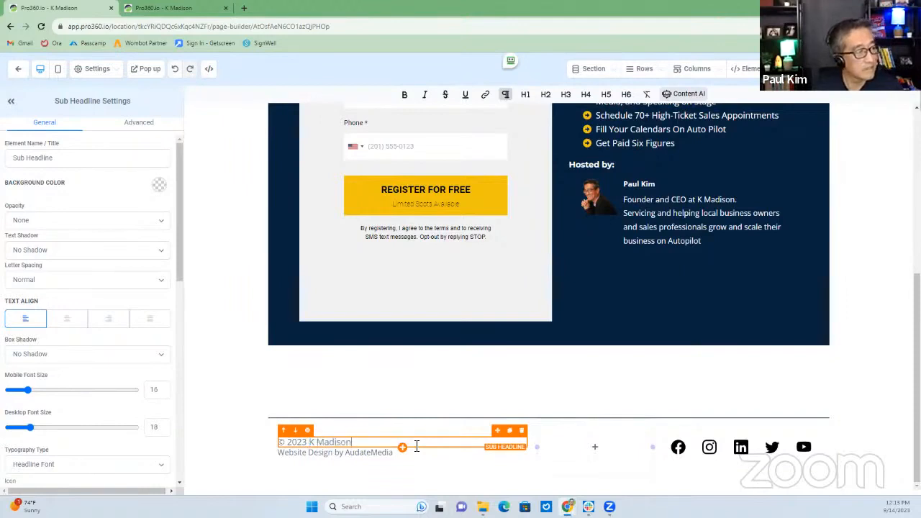
{"action": "left_click", "coordinate": [417, 451]}
{"action": "key", "text": "BackSpace"}
{"action": "key", "text": "BackSpace"}
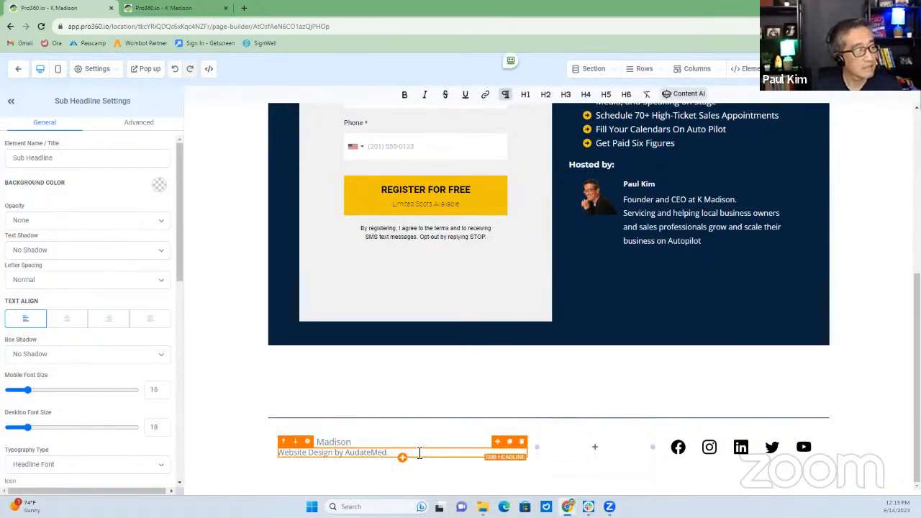
{"action": "key", "text": "BackSpace"}
{"action": "key", "text": "BackSpace"}
{"action": "key", "text": "BackSpace"}
{"action": "key", "text": "BackSpace"}
{"action": "key", "text": "BackSpace"}
{"action": "key", "text": "BackSpace"}
{"action": "key", "text": "BackSpace"}
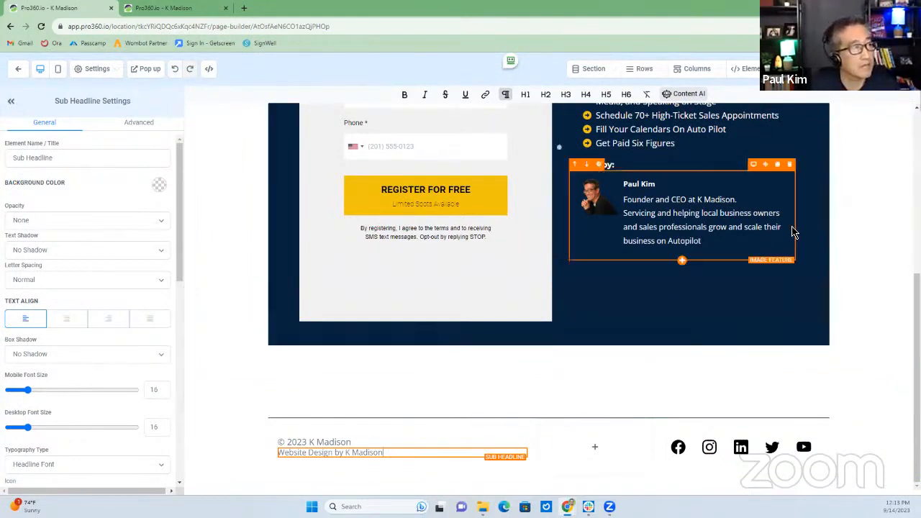
Save the registration page, confirming the shared footer change, and return to the funnel overview
{"action": "left_click", "coordinate": [889, 70]}
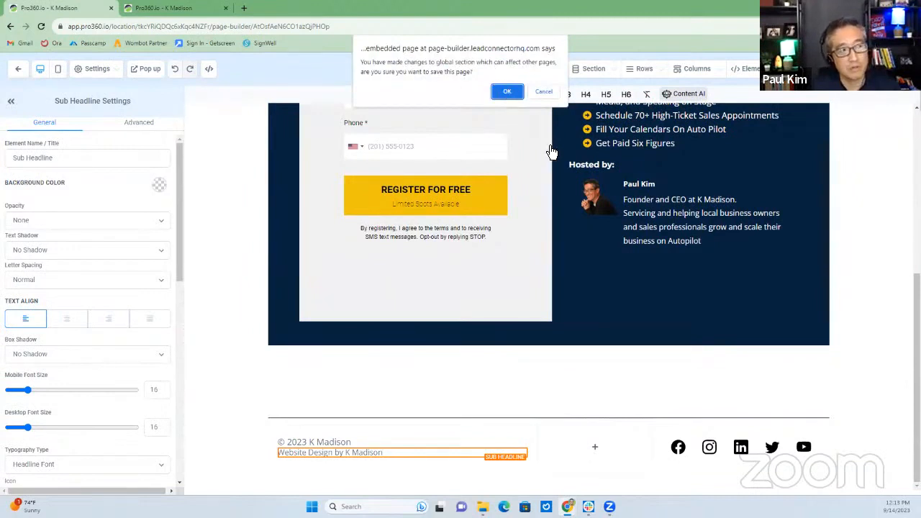
{"action": "left_click", "coordinate": [507, 93]}
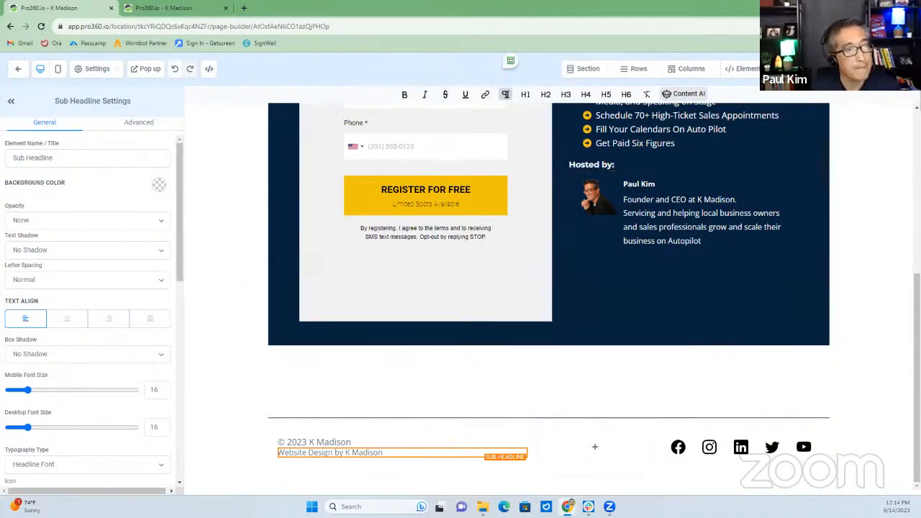
{"action": "left_click", "coordinate": [18, 68]}
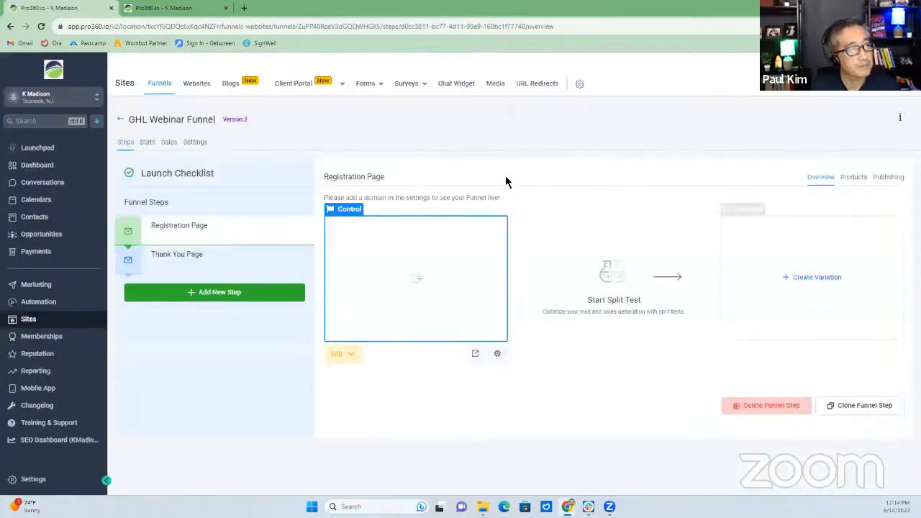
Open the Webinar - Sales Page Form from page 2 of the Forms Builder list
{"action": "mouse_move", "coordinate": [372, 85]}
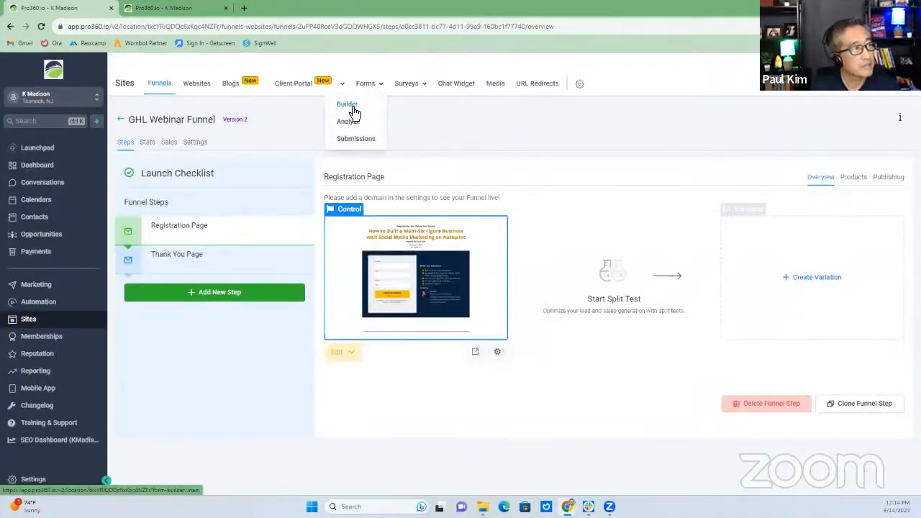
{"action": "left_click", "coordinate": [355, 106]}
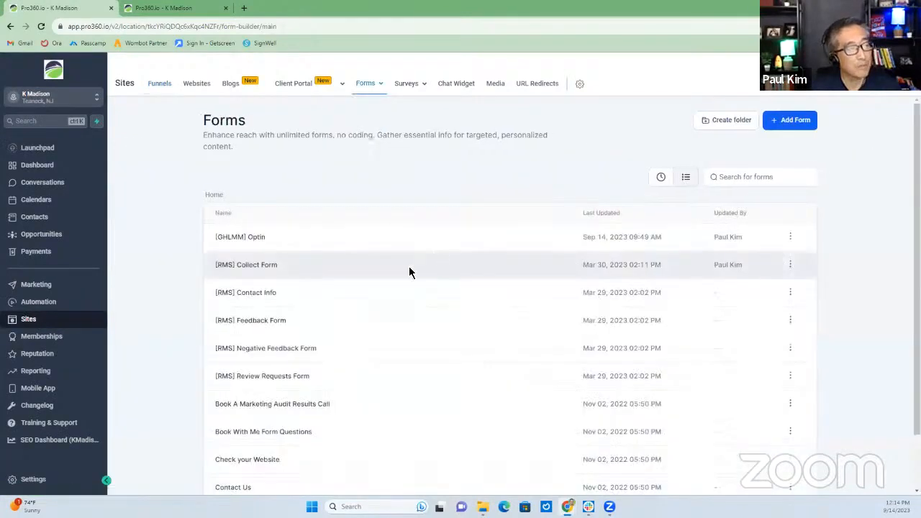
{"action": "scroll", "coordinate": [381, 302], "scroll_direction": "down", "scroll_amount": 1}
{"action": "scroll", "coordinate": [359, 329], "scroll_direction": "down", "scroll_amount": 1}
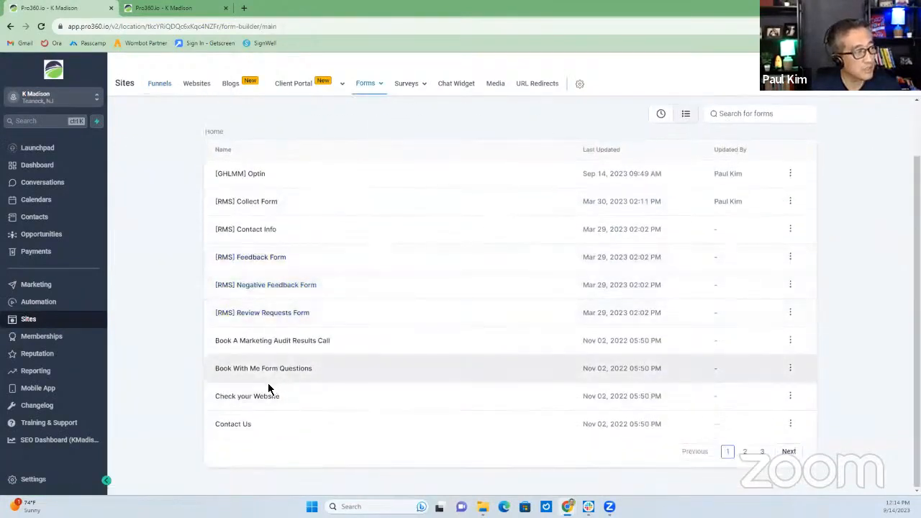
{"action": "left_click", "coordinate": [745, 452]}
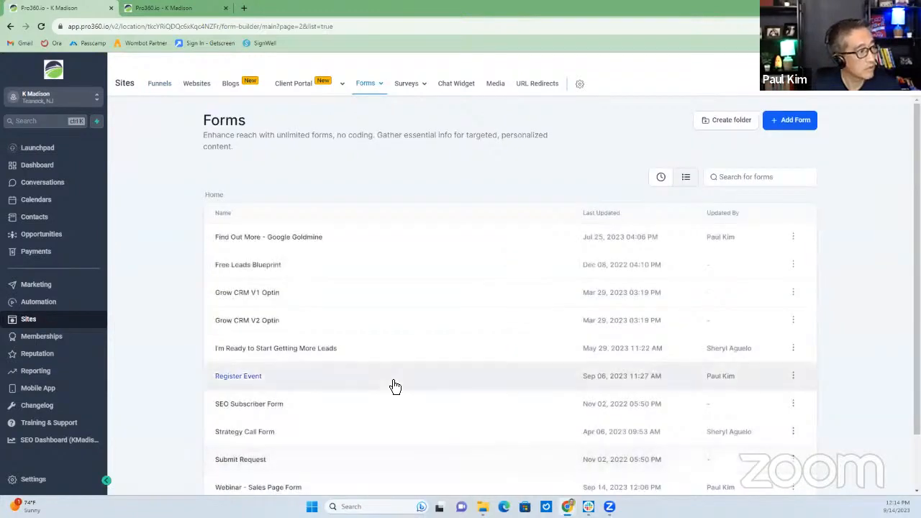
{"action": "scroll", "coordinate": [395, 386], "scroll_direction": "down", "scroll_amount": 2}
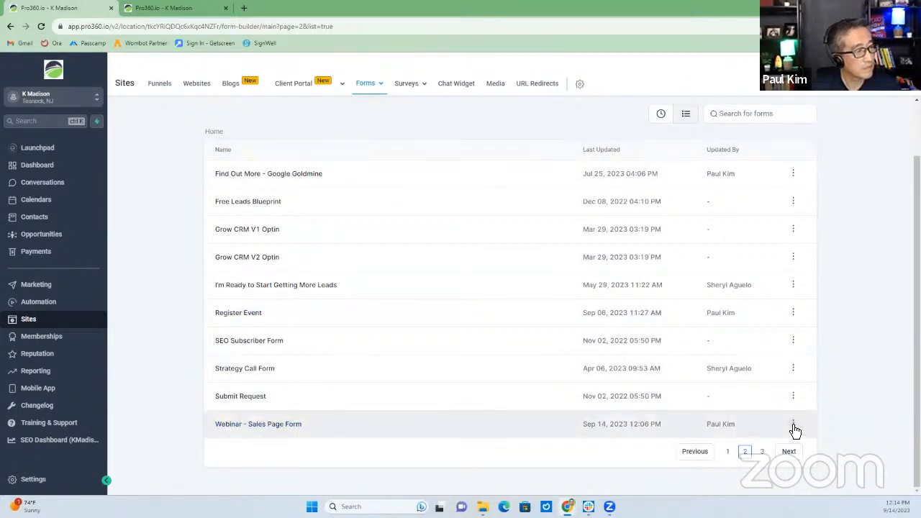
{"action": "left_click", "coordinate": [277, 425]}
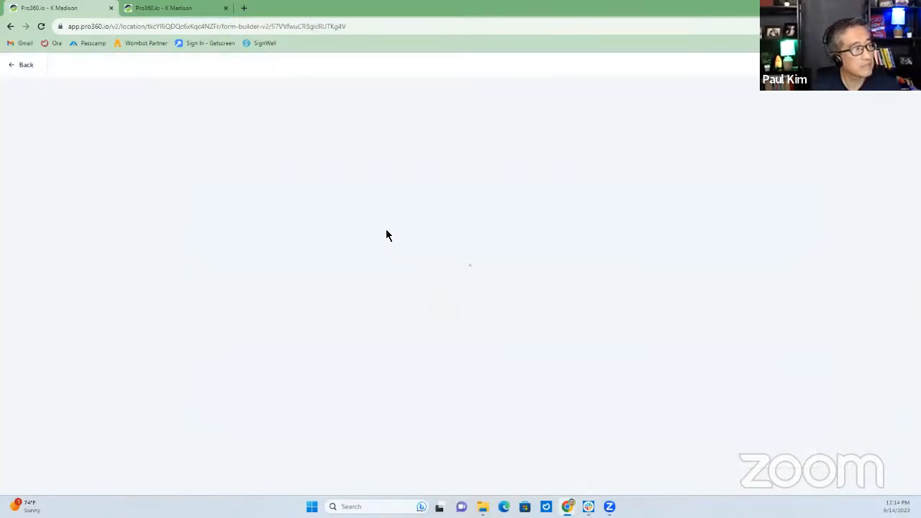
Make the Phone field optional and add '(be notified via text msg)' to its label
{"action": "left_click", "coordinate": [469, 227]}
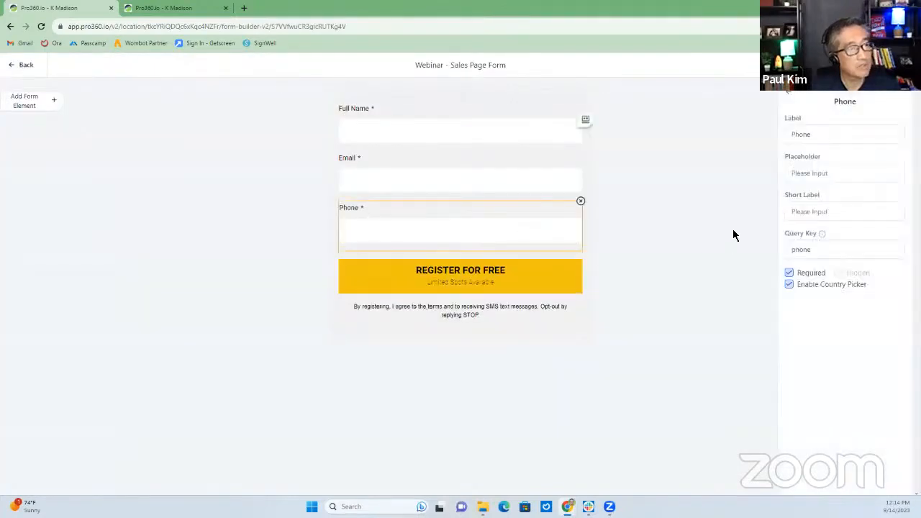
{"action": "left_click", "coordinate": [790, 274]}
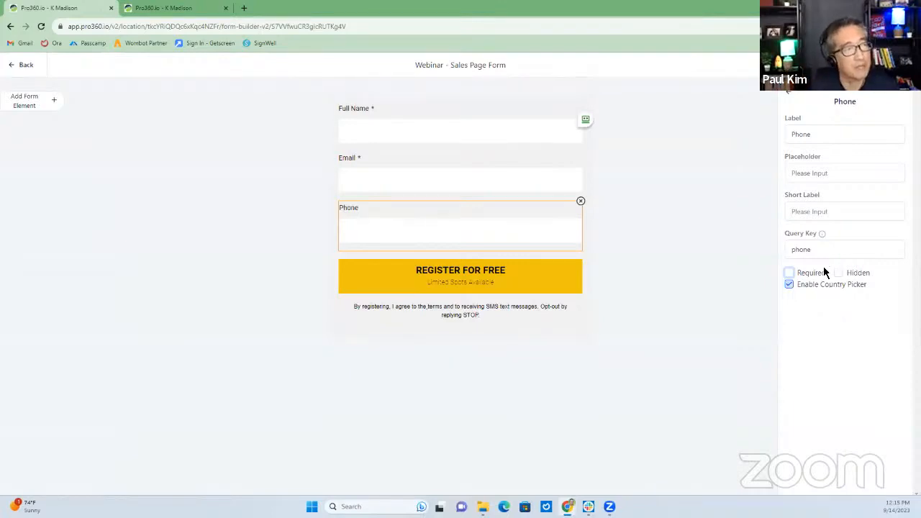
{"action": "left_click", "coordinate": [822, 136]}
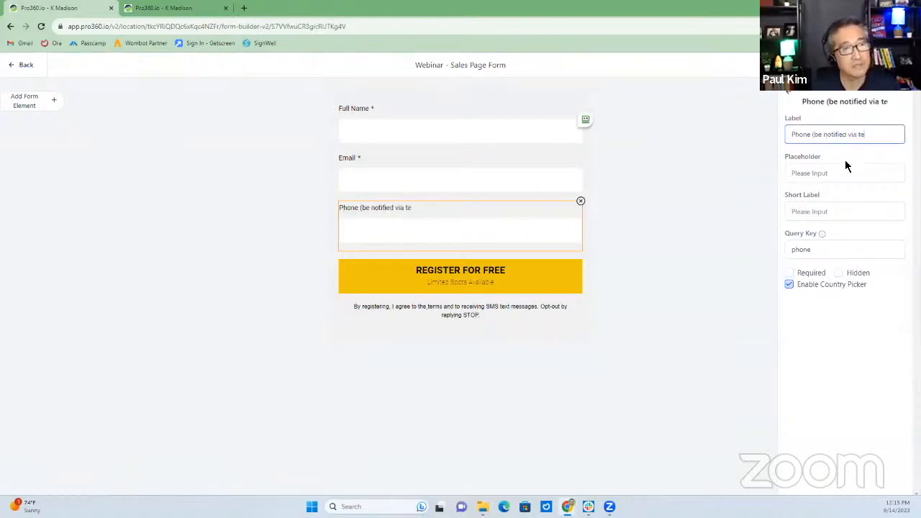
{"action": "type", "text": "(be notified via text msg)"}
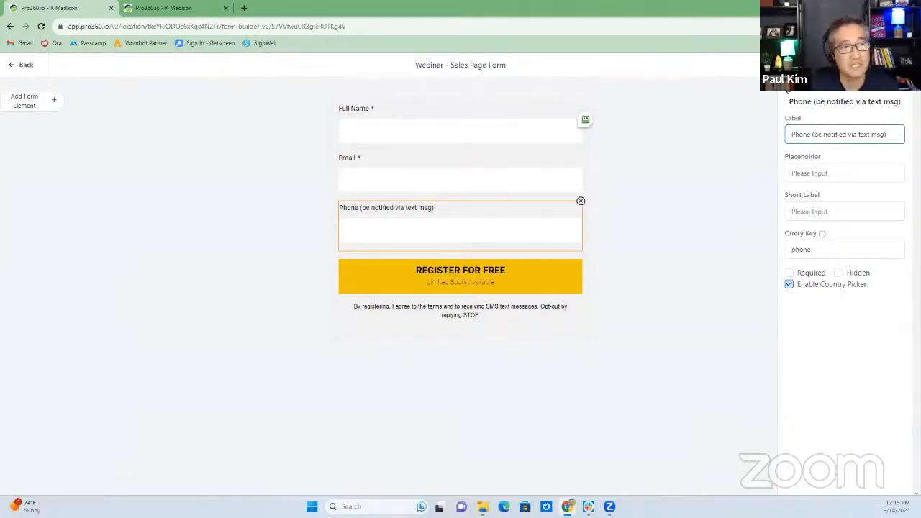
{"action": "left_click", "coordinate": [817, 156]}
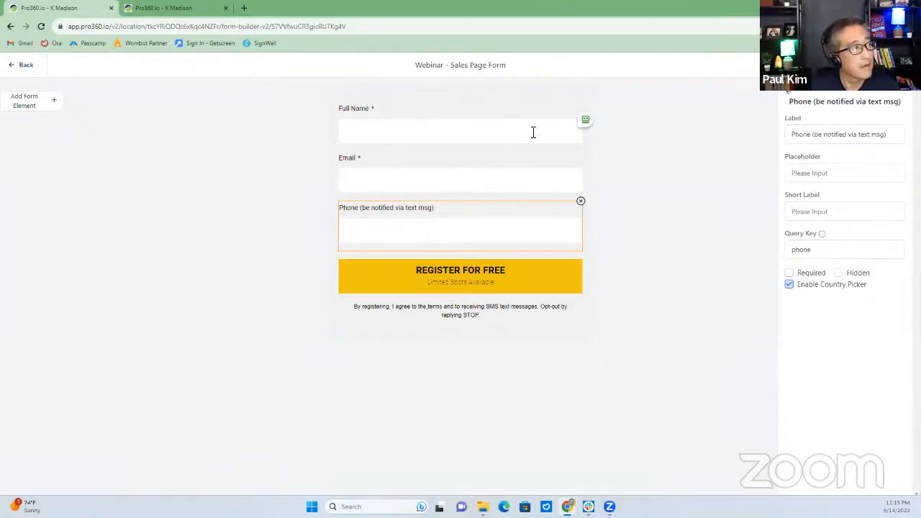
Return to the Forms list and reopen the Webinar - Sales Page Form for editing
{"action": "left_click", "coordinate": [33, 68]}
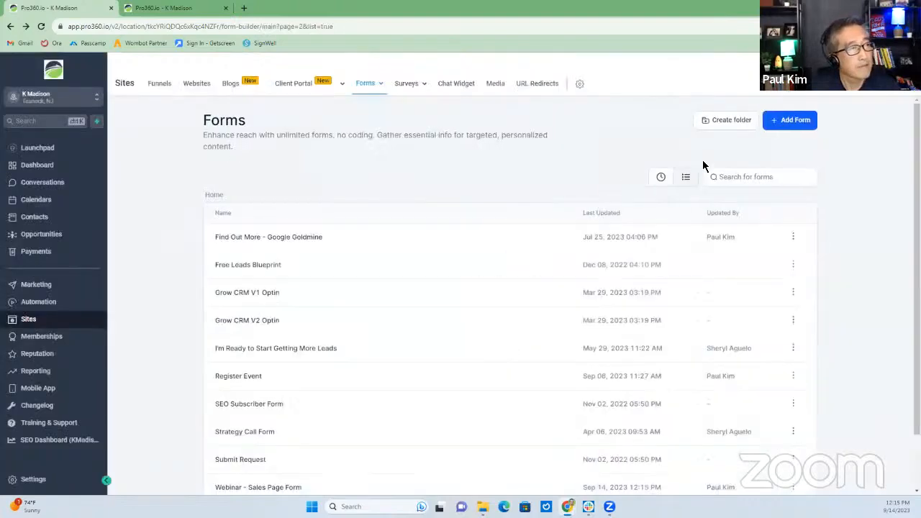
{"action": "scroll", "coordinate": [470, 400], "scroll_direction": "down", "scroll_amount": 2}
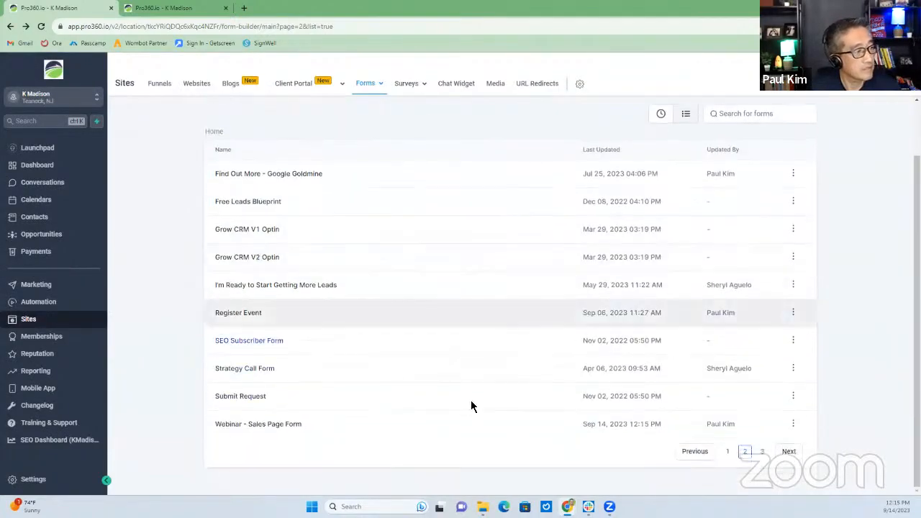
{"action": "left_click", "coordinate": [793, 426]}
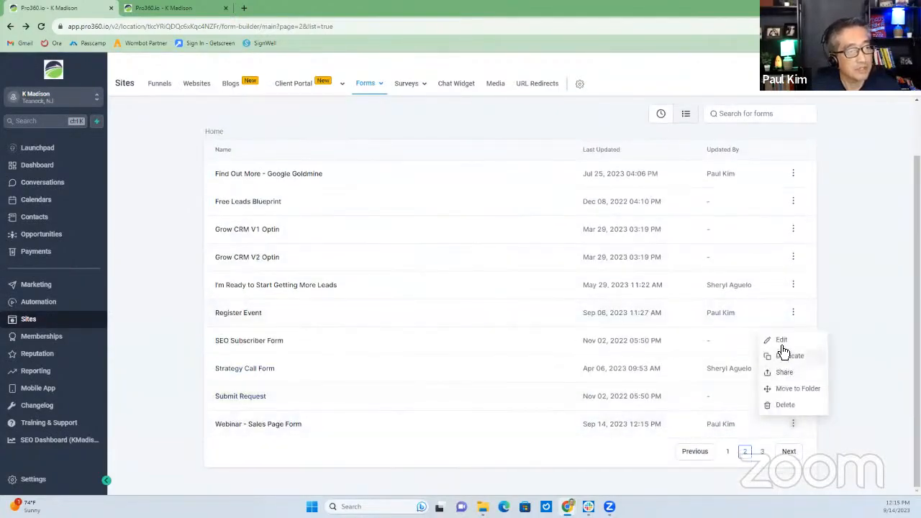
{"action": "left_click", "coordinate": [781, 339]}
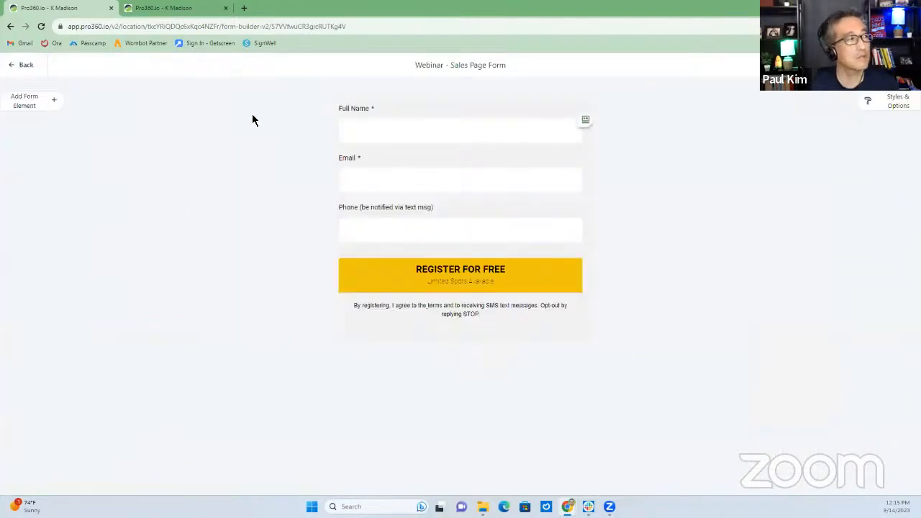
Rename the form to 'Webinar Funnel Form' in its Options settings
{"action": "left_click", "coordinate": [898, 109]}
{"action": "left_click", "coordinate": [881, 106]}
{"action": "left_click", "coordinate": [873, 156]}
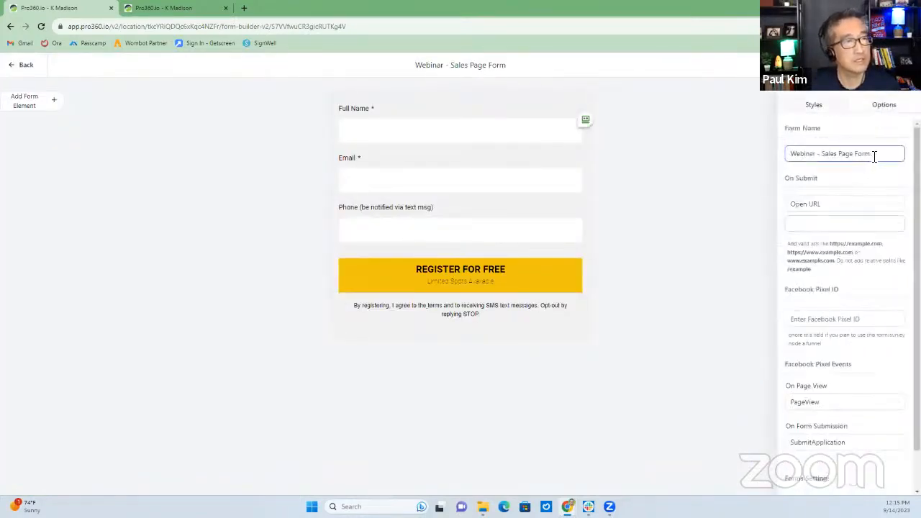
{"action": "key", "text": "BackSpace"}
{"action": "key", "text": "BackSpace"}
{"action": "key", "text": "BackSpace"}
{"action": "key", "text": "BackSpace"}
{"action": "key", "text": "BackSpace"}
{"action": "key", "text": "BackSpace"}
{"action": "key", "text": "BackSpace"}
{"action": "key", "text": "BackSpace"}
{"action": "key", "text": "BackSpace"}
{"action": "key", "text": "BackSpace"}
{"action": "key", "text": "BackSpace"}
{"action": "key", "text": "BackSpace"}
{"action": "key", "text": "BackSpace"}
{"action": "key", "text": "BackSpace"}
{"action": "key", "text": "BackSpace"}
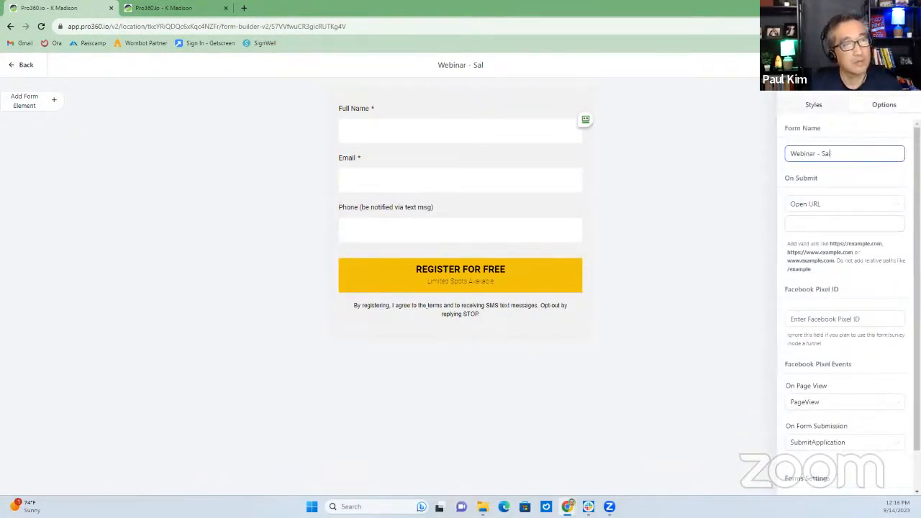
{"action": "key", "text": "BackSpace"}
{"action": "key", "text": "BackSpace"}
{"action": "type", "text": "Funnel"}
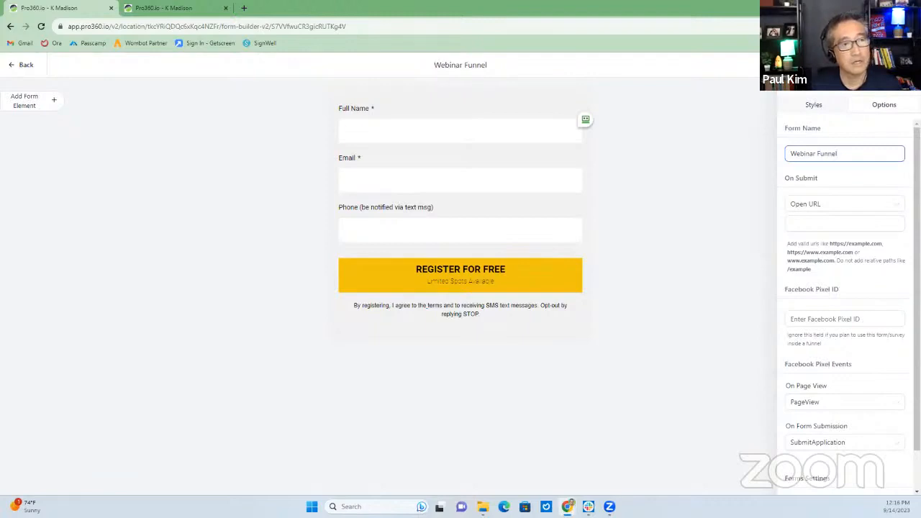
{"action": "type", "text": " GF"}
{"action": "key", "text": "BackSpace"}
{"action": "key", "text": "BackSpace"}
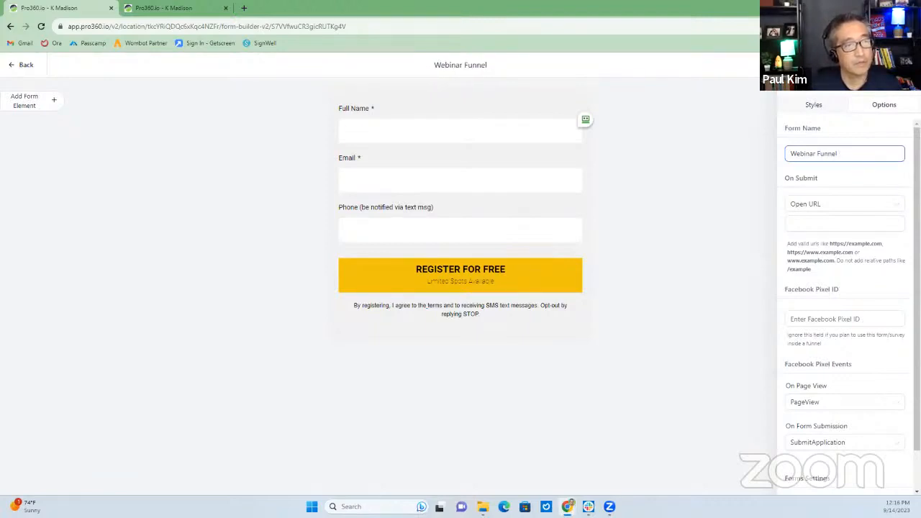
{"action": "type", "text": "Form"}
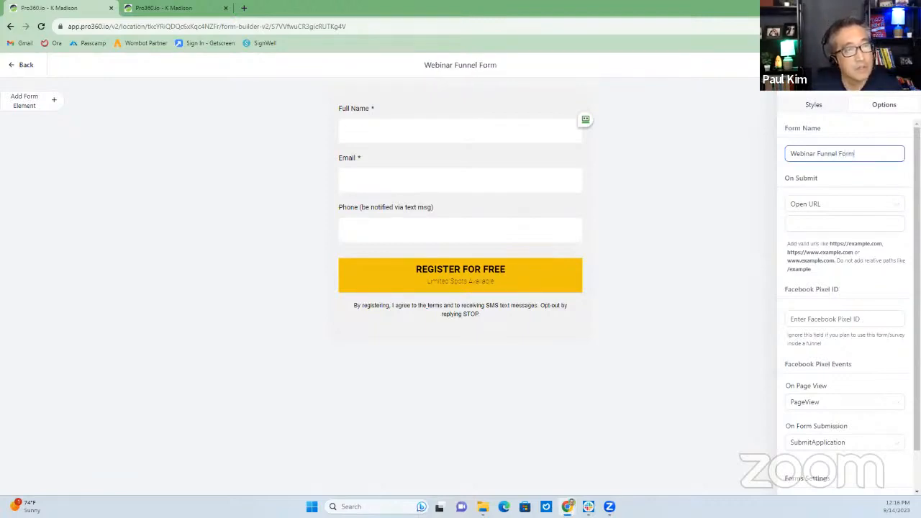
{"action": "left_click", "coordinate": [793, 152]}
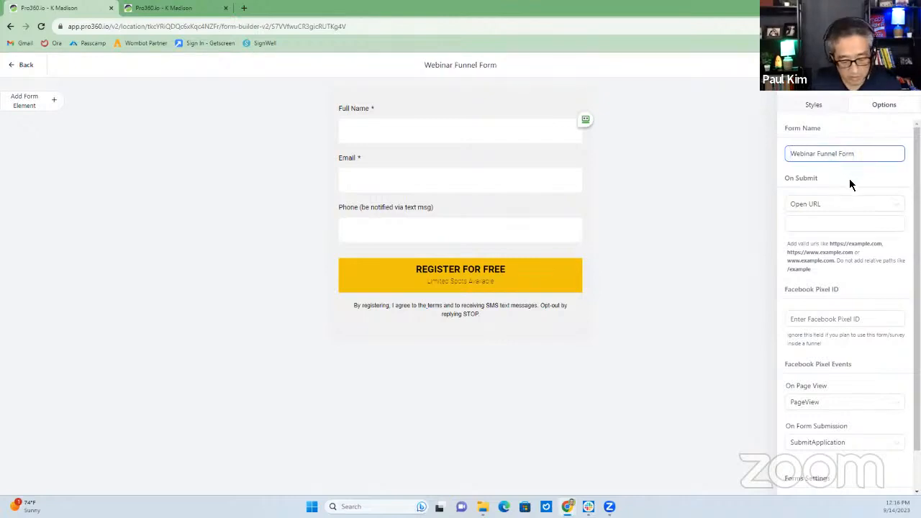
{"action": "type", "text": "GHL"}
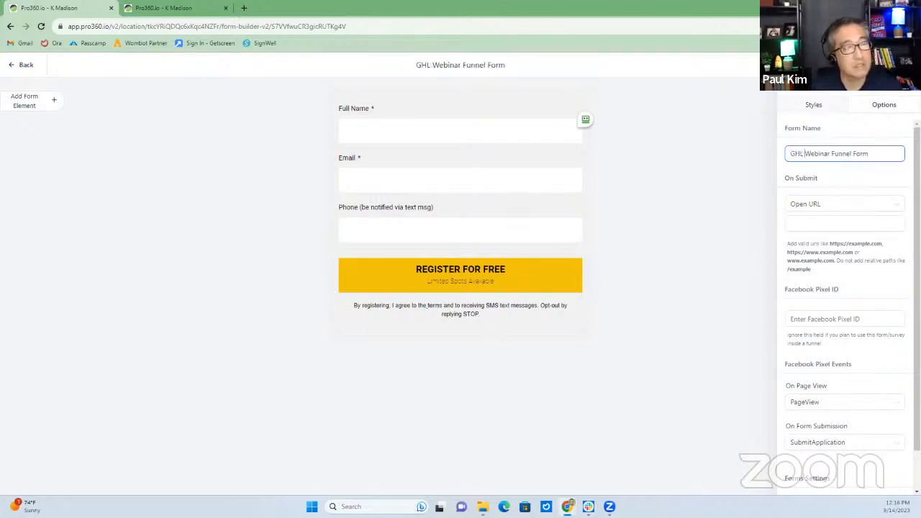
{"action": "key", "text": "BackSpace"}
{"action": "key", "text": "BackSpace"}
{"action": "key", "text": "BackSpace"}
{"action": "key", "text": "BackSpace"}
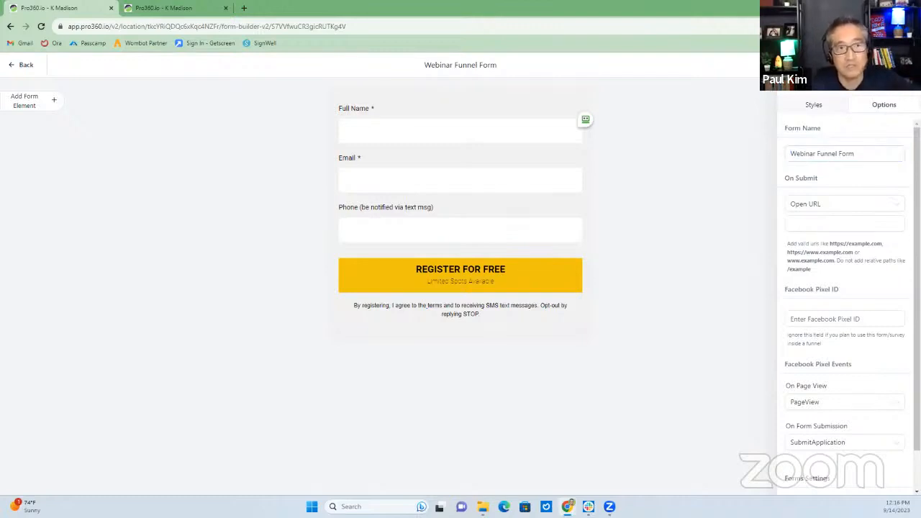
Check the submission redirect URL and go back to the Forms list
{"action": "left_click", "coordinate": [813, 228]}
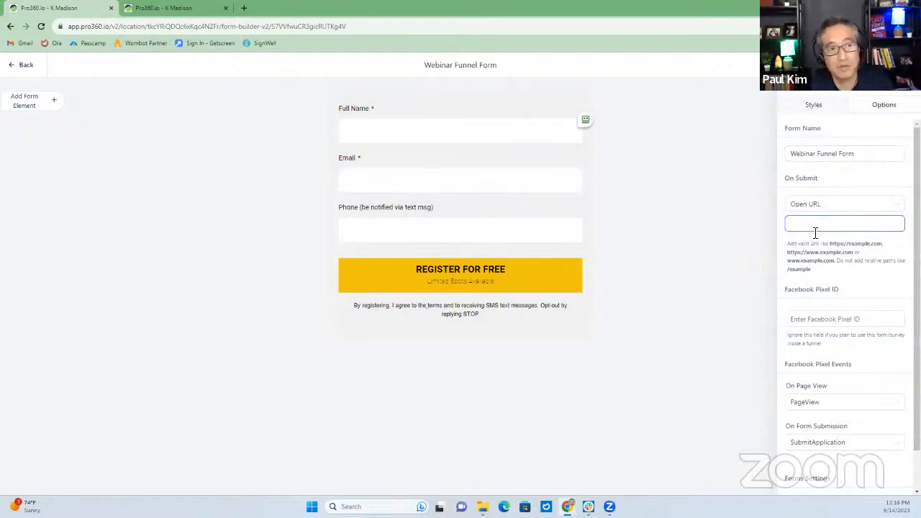
{"action": "left_click", "coordinate": [754, 257]}
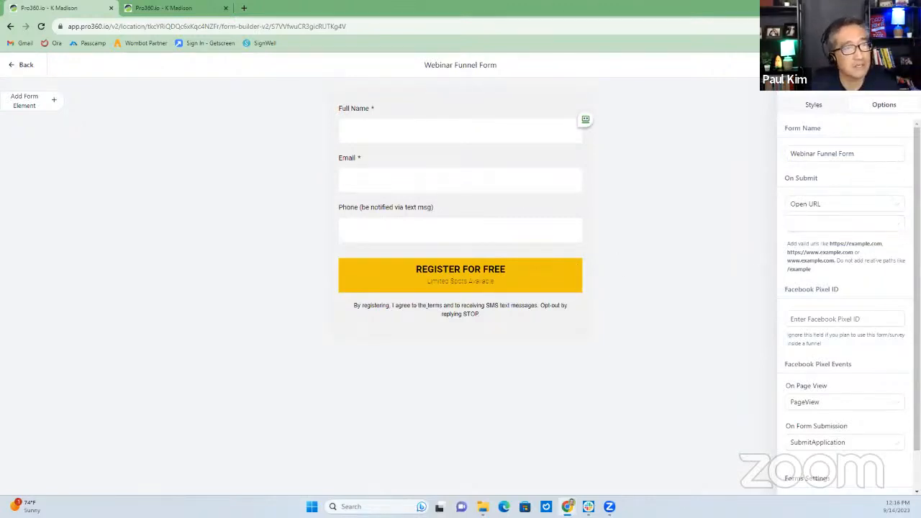
{"action": "left_click", "coordinate": [23, 66]}
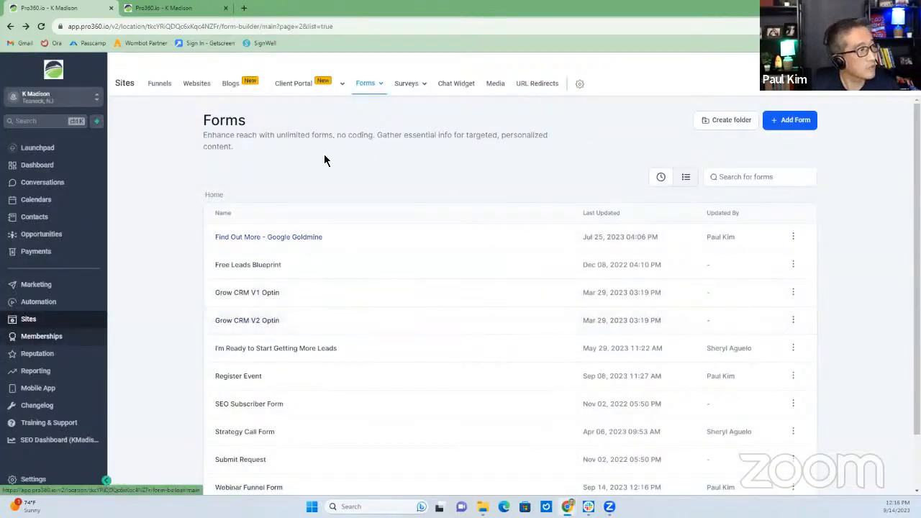
Preview the GHL Webinar Funnel registration page in a new tab, closing its popup, then return to Forms
{"action": "left_click", "coordinate": [159, 85]}
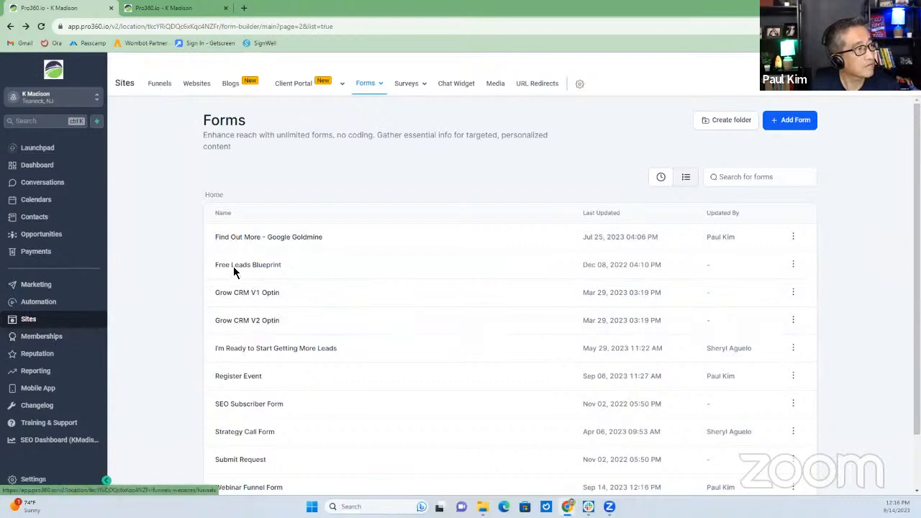
{"action": "scroll", "coordinate": [277, 329], "scroll_direction": "down", "scroll_amount": 1}
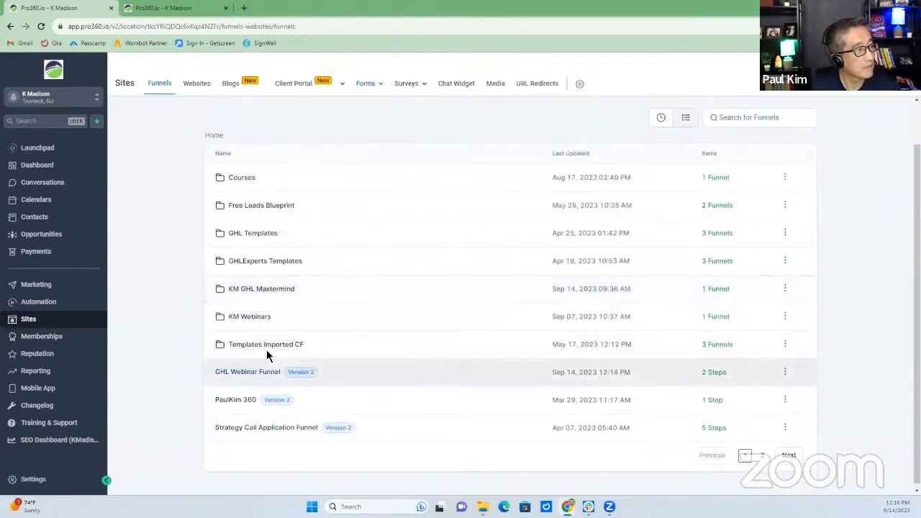
{"action": "left_click", "coordinate": [247, 373]}
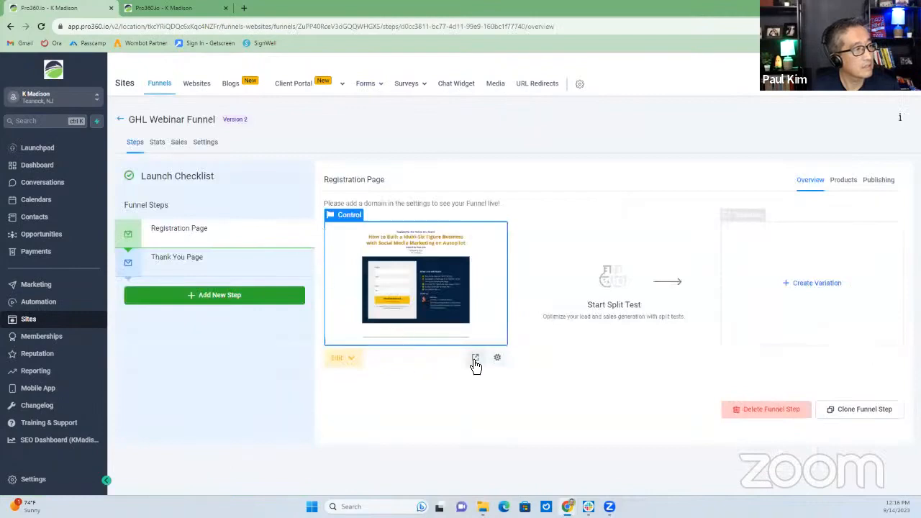
{"action": "left_click", "coordinate": [475, 359]}
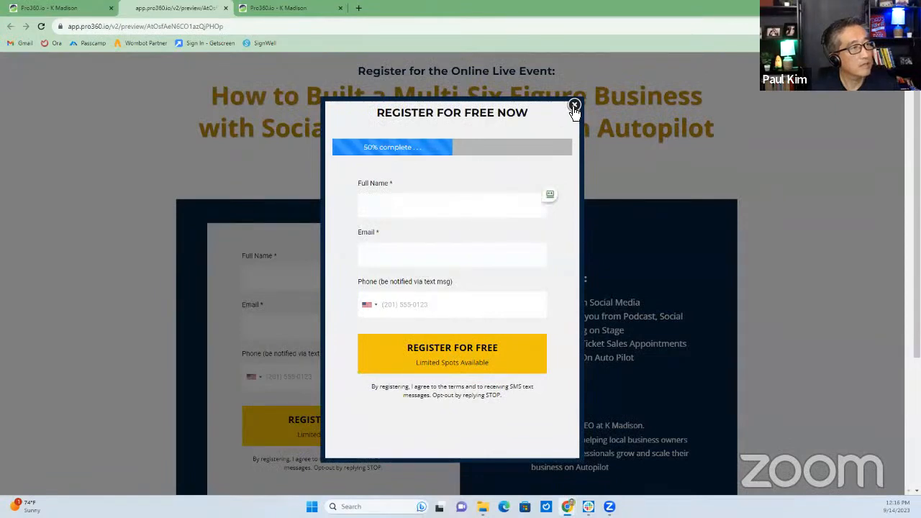
{"action": "left_click", "coordinate": [317, 95]}
{"action": "left_click", "coordinate": [78, 10]}
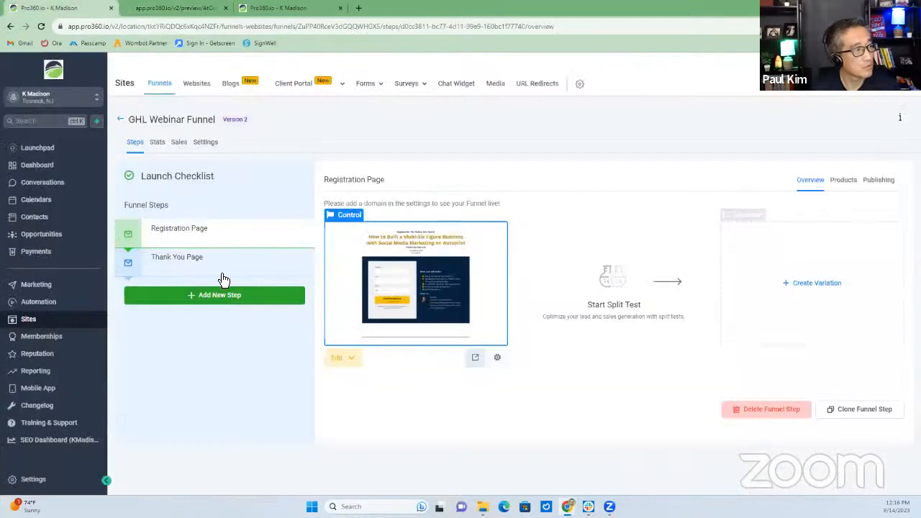
{"action": "left_click", "coordinate": [367, 85]}
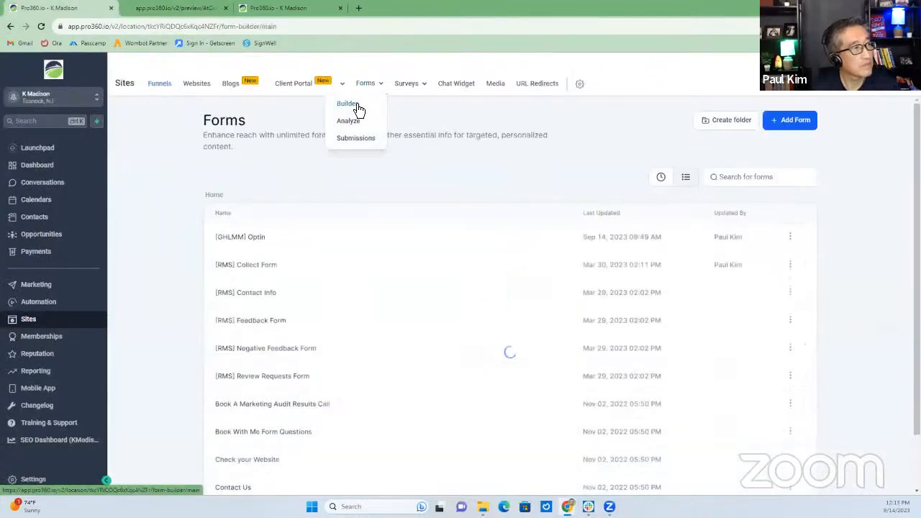
Open the Webinar Funnel Form for editing from page 2 of the Forms list
{"action": "scroll", "coordinate": [769, 439], "scroll_direction": "down", "scroll_amount": 2}
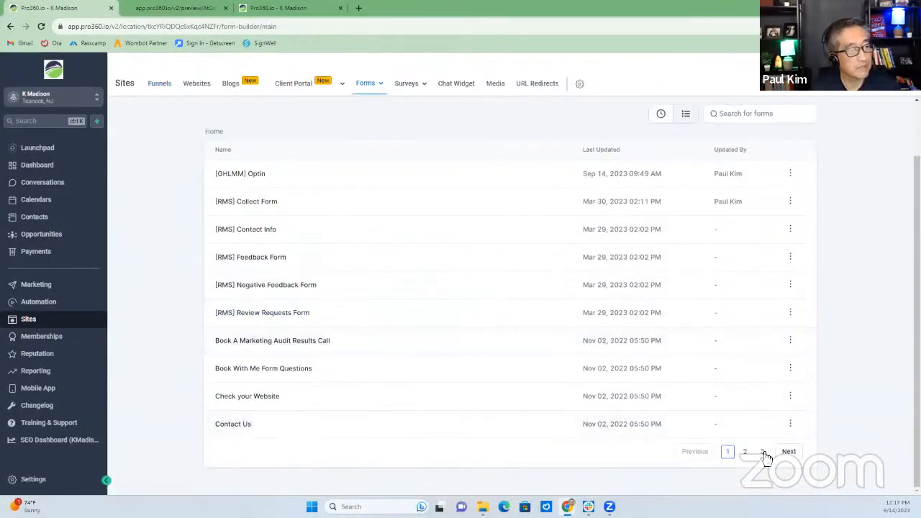
{"action": "left_click", "coordinate": [762, 451]}
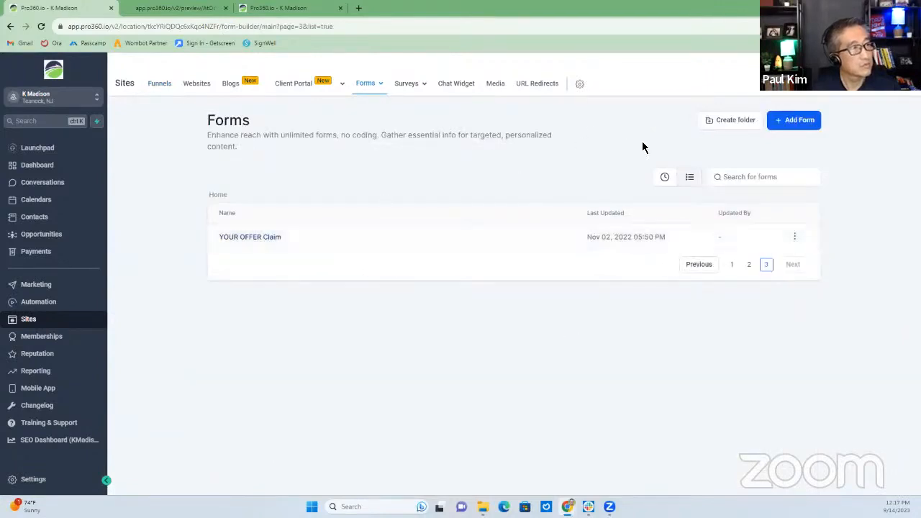
{"action": "left_click", "coordinate": [748, 264]}
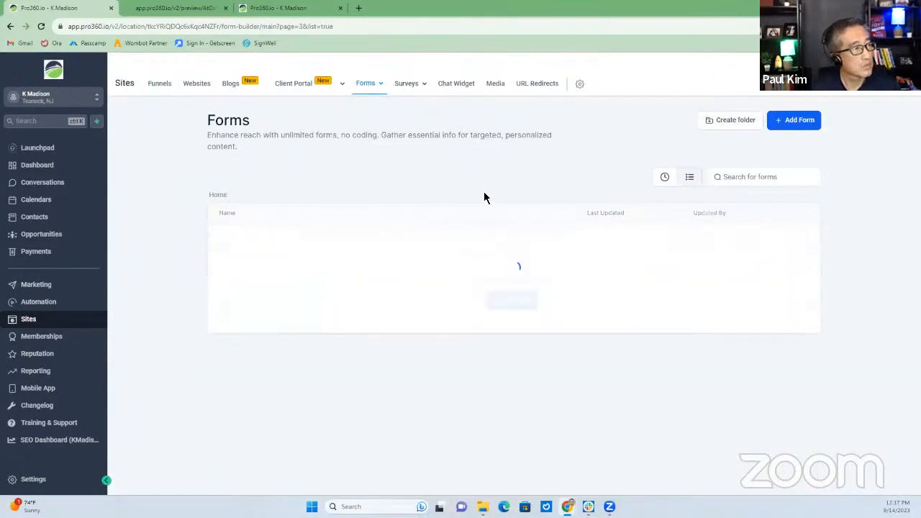
{"action": "scroll", "coordinate": [313, 280], "scroll_direction": "down", "scroll_amount": 2}
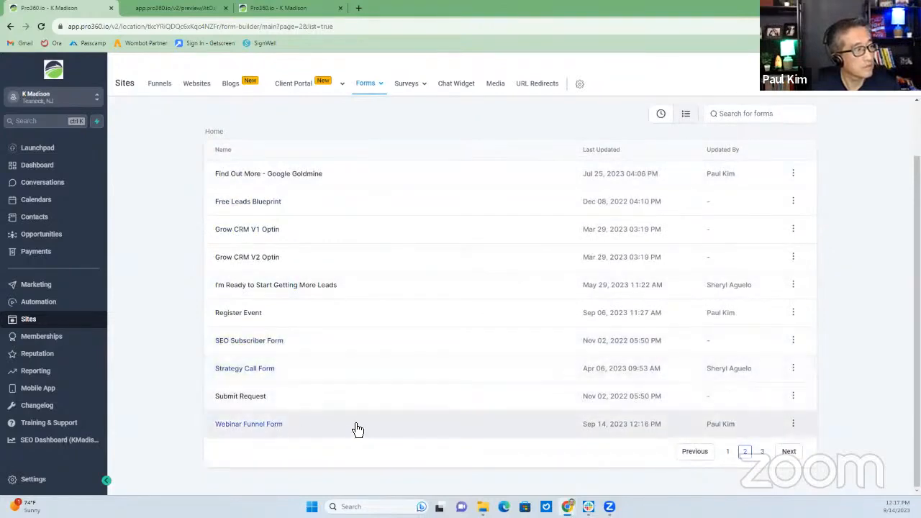
{"action": "left_click", "coordinate": [794, 425]}
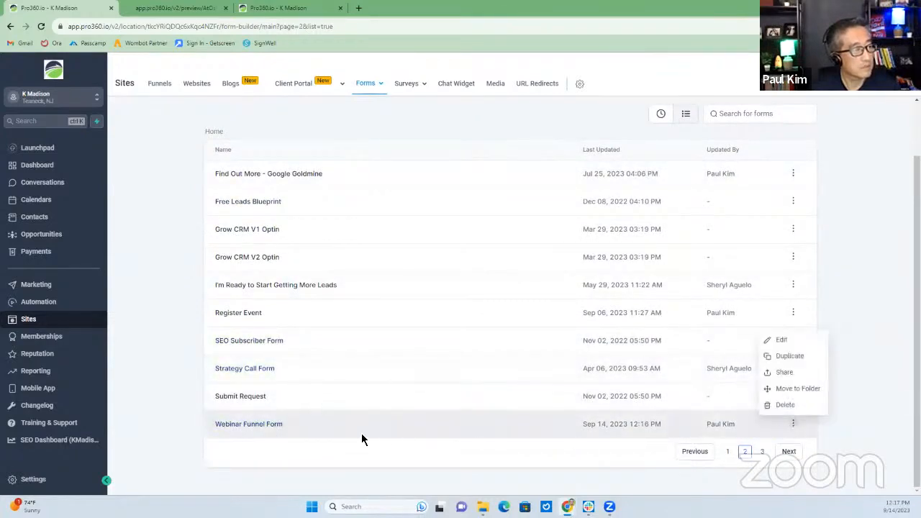
{"action": "left_click", "coordinate": [268, 425]}
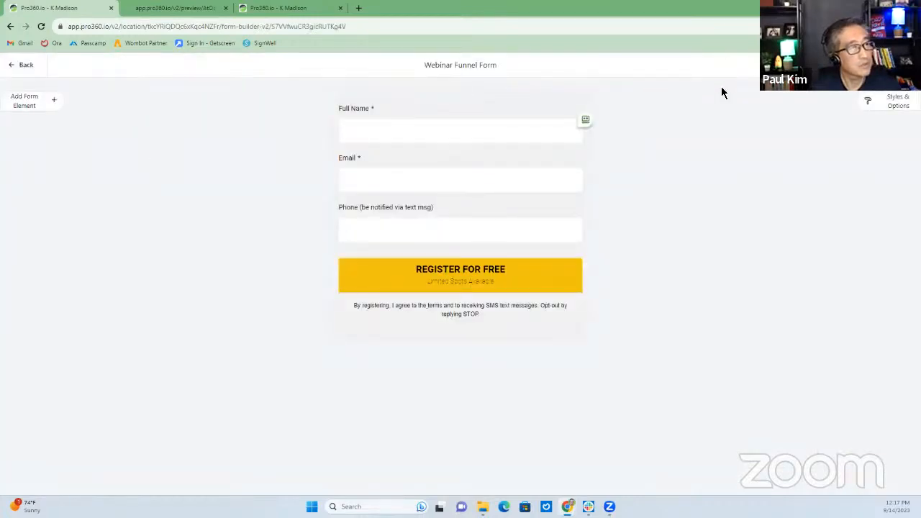
Set the form's On Submit action to Message and return to the Forms list
{"action": "left_click", "coordinate": [868, 104]}
{"action": "left_click", "coordinate": [882, 108]}
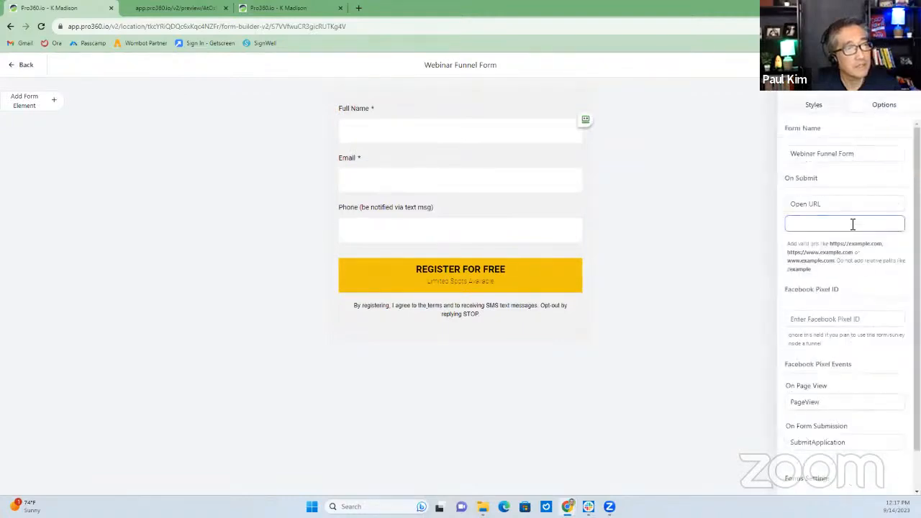
{"action": "left_click", "coordinate": [817, 206]}
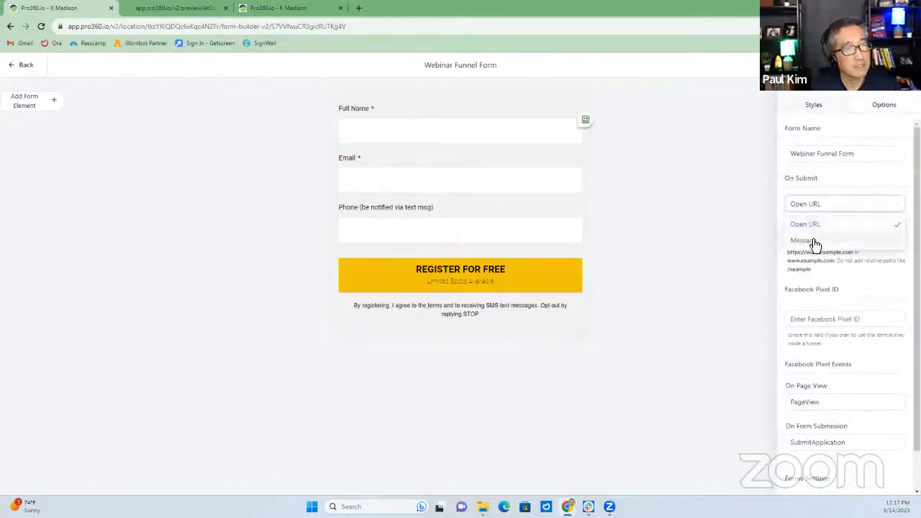
{"action": "left_click", "coordinate": [814, 243]}
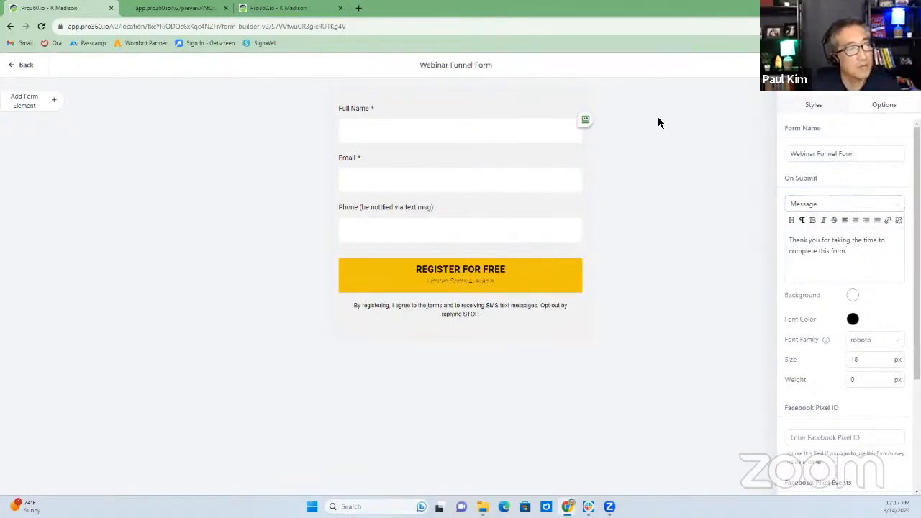
{"action": "left_click", "coordinate": [24, 67]}
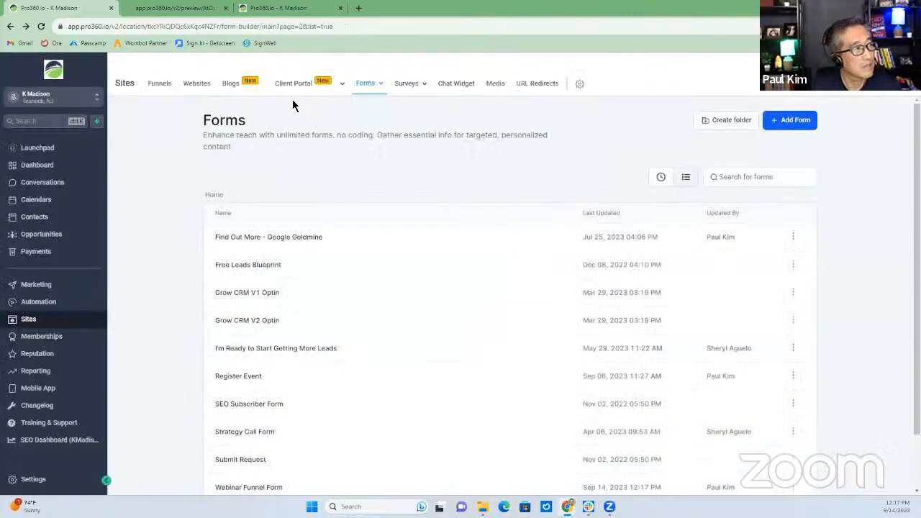
Open the GHL Webinar Funnel's Registration Page step in the page builder
{"action": "left_click", "coordinate": [161, 85]}
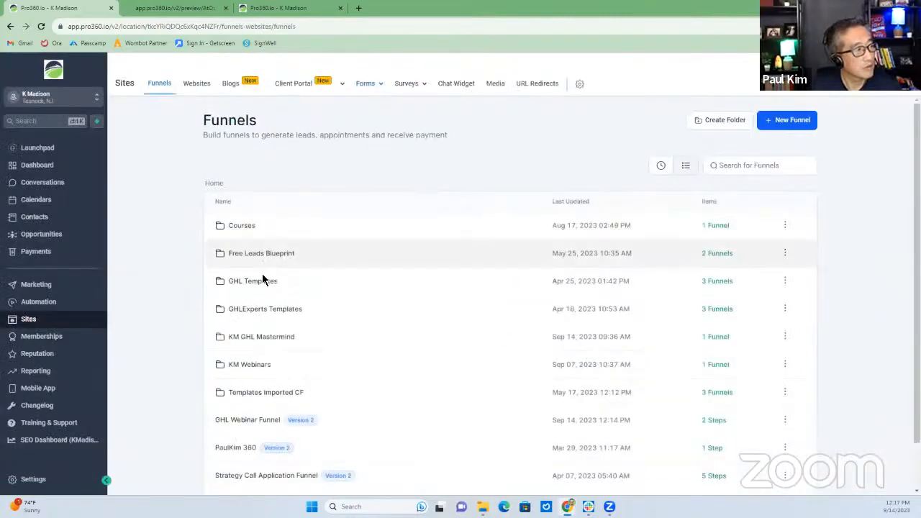
{"action": "left_click", "coordinate": [254, 420]}
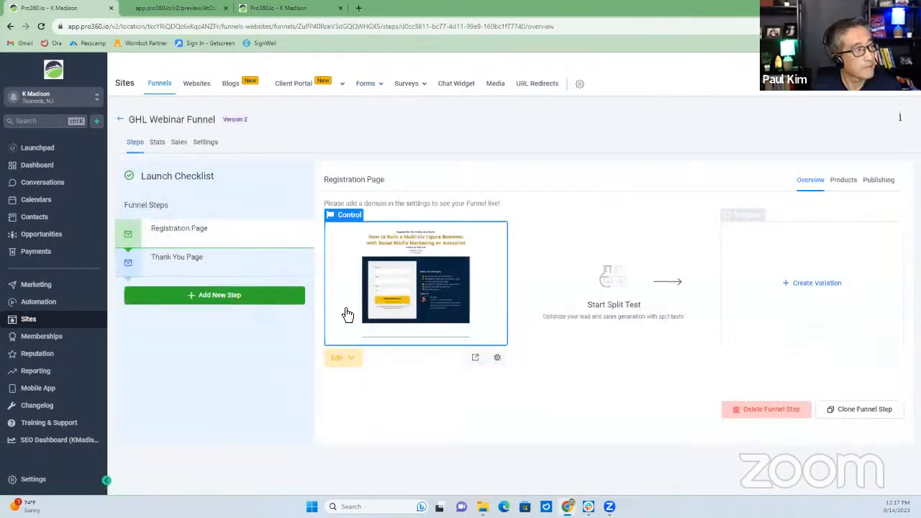
{"action": "left_click", "coordinate": [260, 272]}
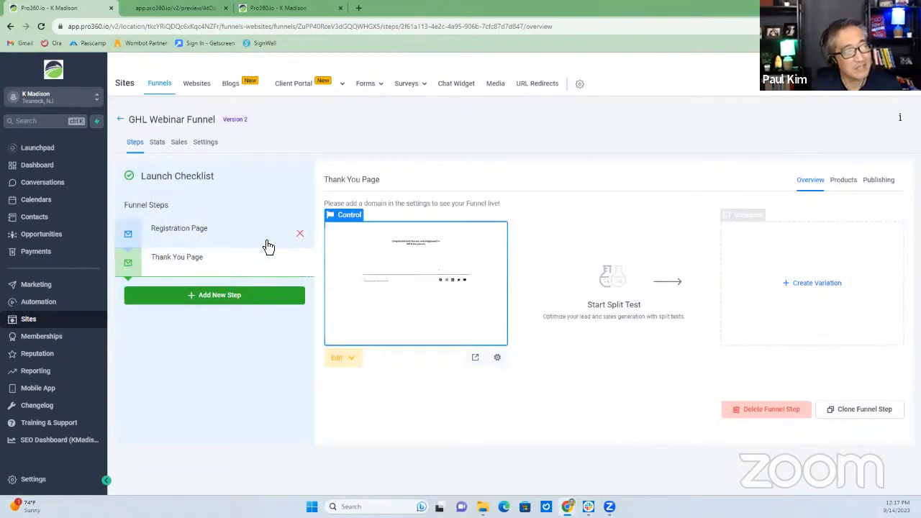
{"action": "left_click", "coordinate": [243, 242]}
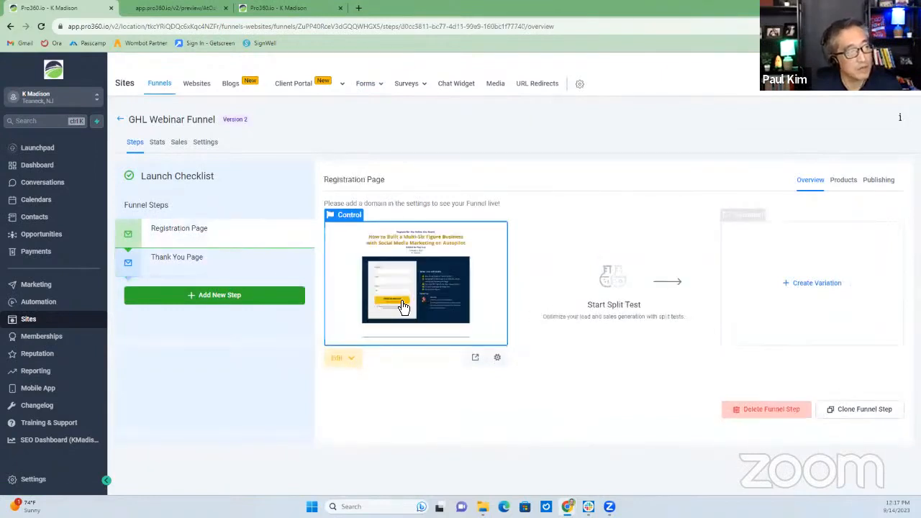
{"action": "left_click", "coordinate": [351, 359]}
{"action": "left_click", "coordinate": [353, 382]}
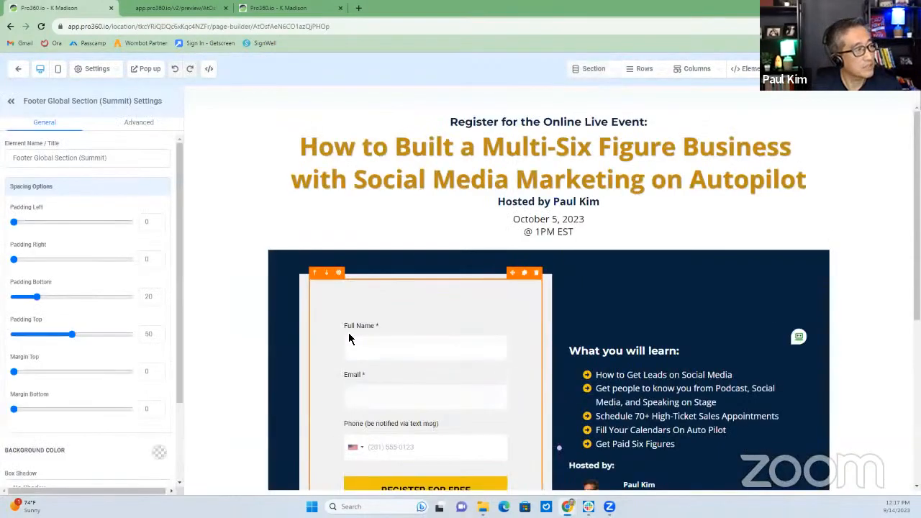
{"action": "scroll", "coordinate": [350, 335], "scroll_direction": "down", "scroll_amount": 2}
Set the signup form's redirect to 'Use action from form builder' and switch to mobile preview
{"action": "left_click", "coordinate": [515, 242]}
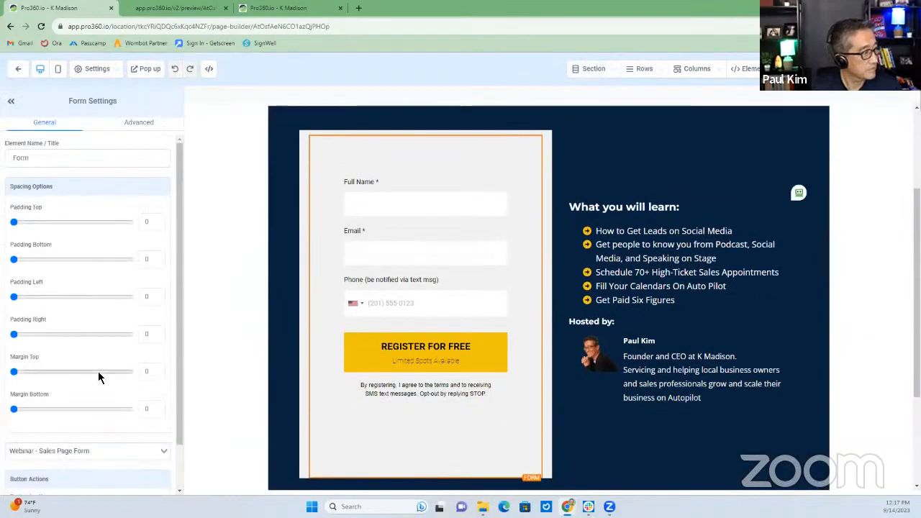
{"action": "scroll", "coordinate": [99, 376], "scroll_direction": "down", "scroll_amount": 1}
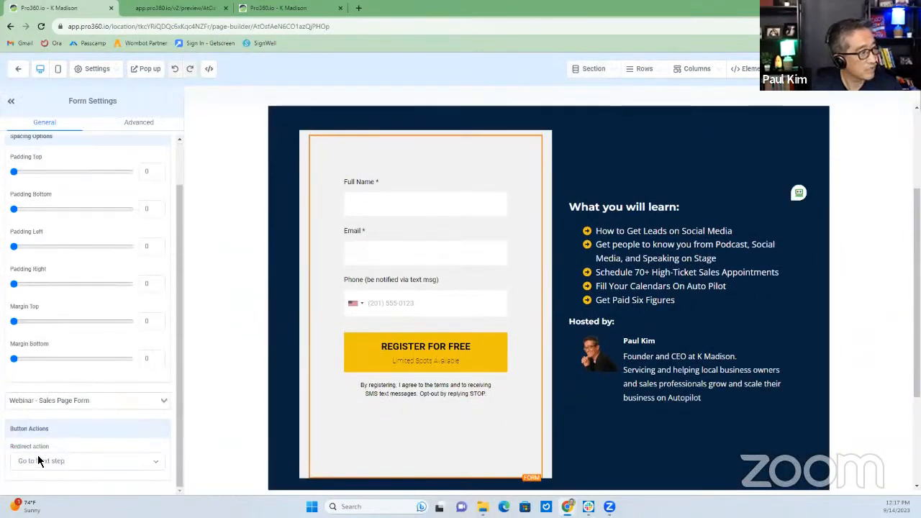
{"action": "left_click", "coordinate": [76, 461]}
{"action": "left_click", "coordinate": [73, 428]}
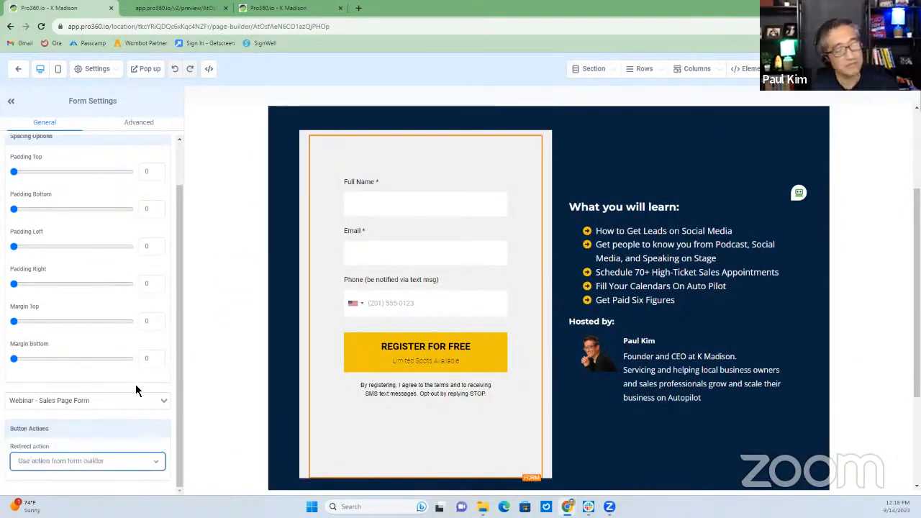
{"action": "left_click", "coordinate": [64, 466]}
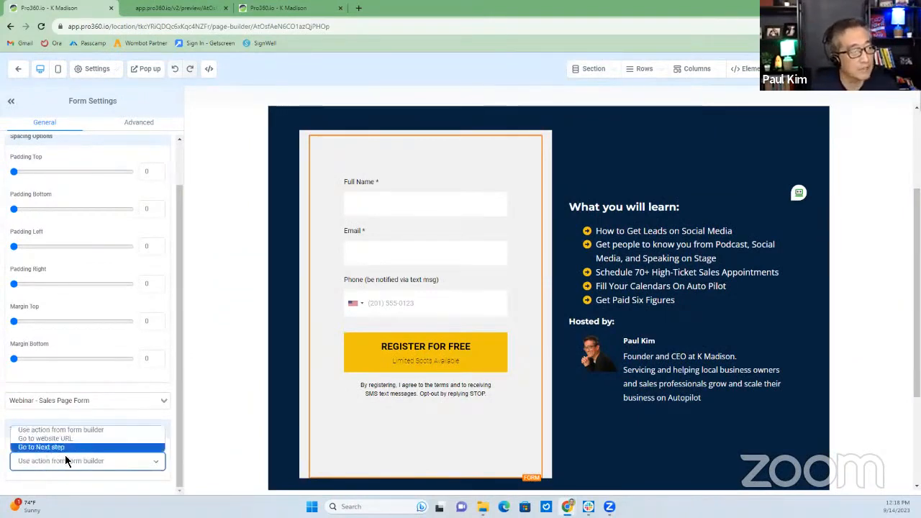
{"action": "left_click", "coordinate": [61, 430]}
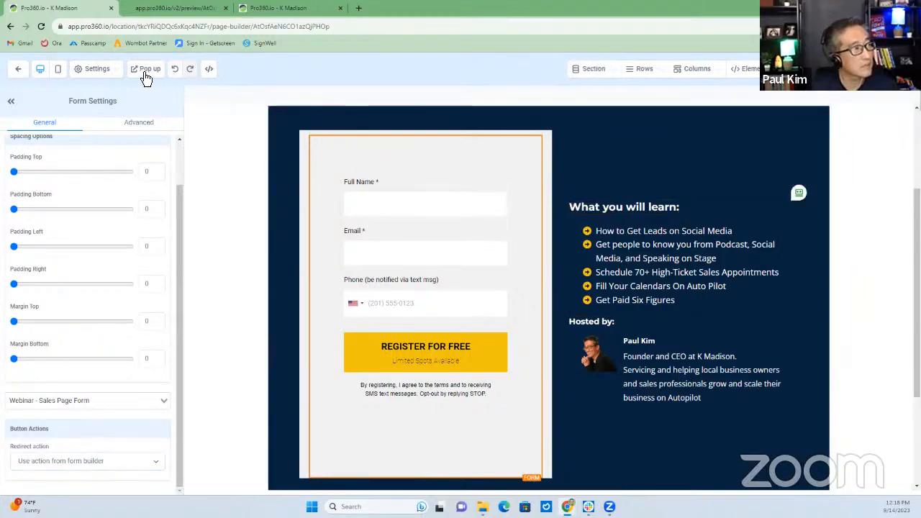
{"action": "left_click", "coordinate": [57, 68]}
{"action": "scroll", "coordinate": [544, 274], "scroll_direction": "down", "scroll_amount": 5}
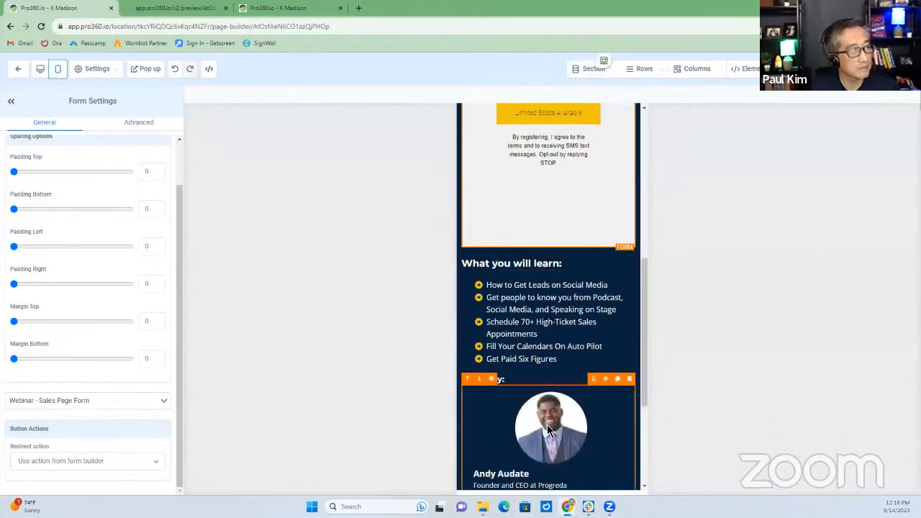
Set the Hosted by card's image to the host's portrait from the My Media Brand folder
{"action": "left_click", "coordinate": [546, 426]}
{"action": "scroll", "coordinate": [79, 381], "scroll_direction": "down", "scroll_amount": 5}
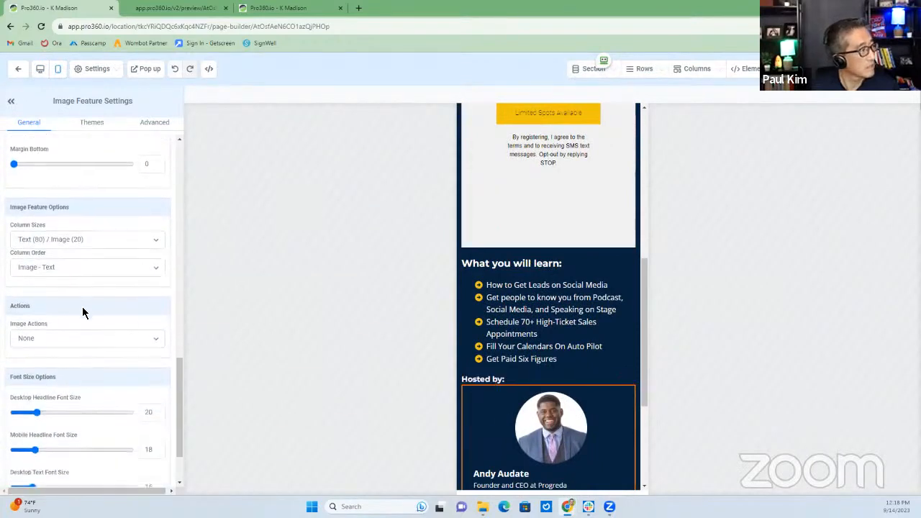
{"action": "scroll", "coordinate": [82, 312], "scroll_direction": "down", "scroll_amount": 1}
{"action": "scroll", "coordinate": [82, 309], "scroll_direction": "up", "scroll_amount": 2}
{"action": "scroll", "coordinate": [82, 312], "scroll_direction": "down", "scroll_amount": 2}
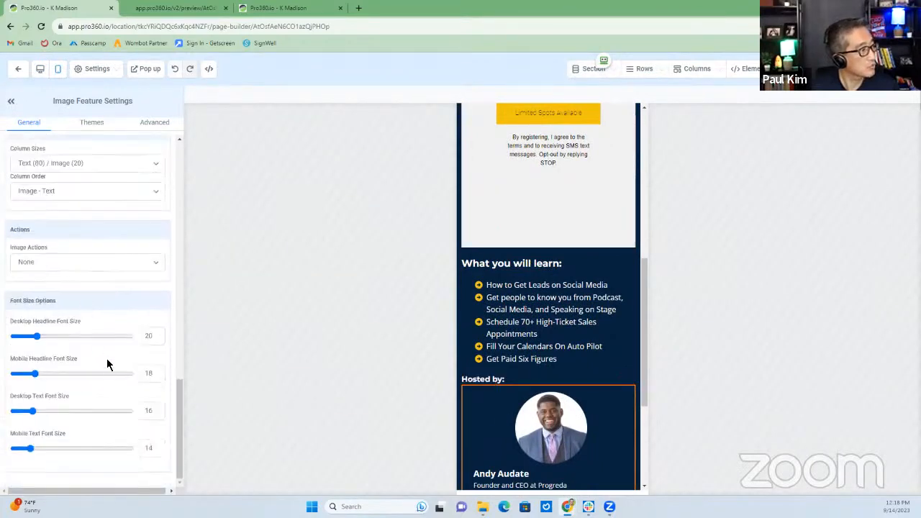
{"action": "scroll", "coordinate": [108, 347], "scroll_direction": "up", "scroll_amount": 2}
{"action": "scroll", "coordinate": [108, 347], "scroll_direction": "up", "scroll_amount": 5}
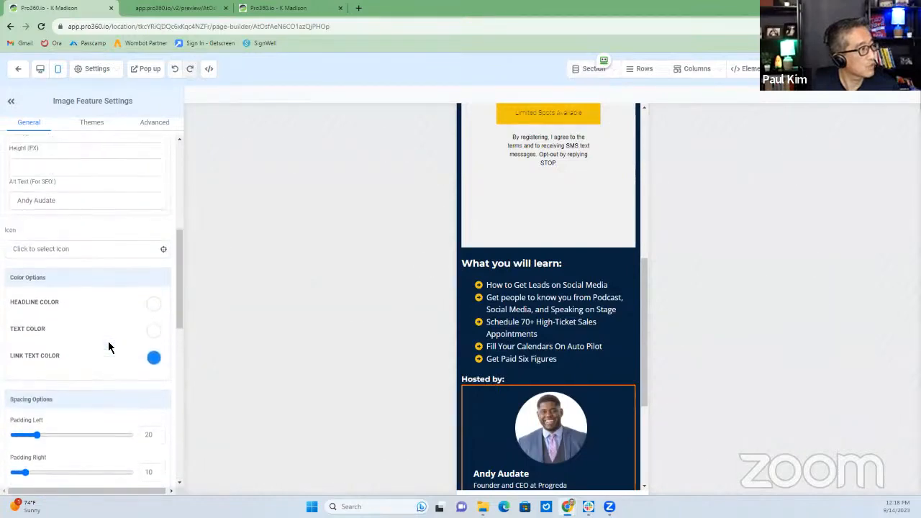
{"action": "scroll", "coordinate": [108, 348], "scroll_direction": "up", "scroll_amount": 1}
{"action": "left_click", "coordinate": [150, 257]}
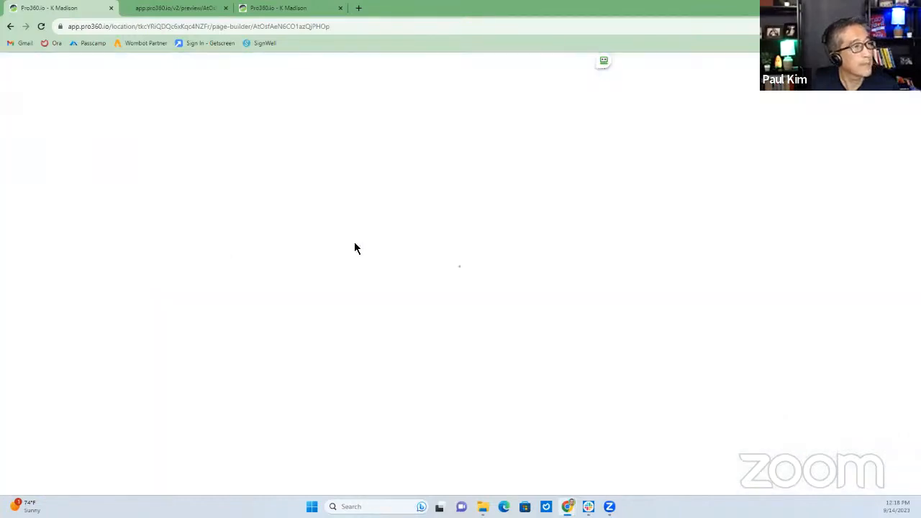
{"action": "left_click", "coordinate": [831, 210]}
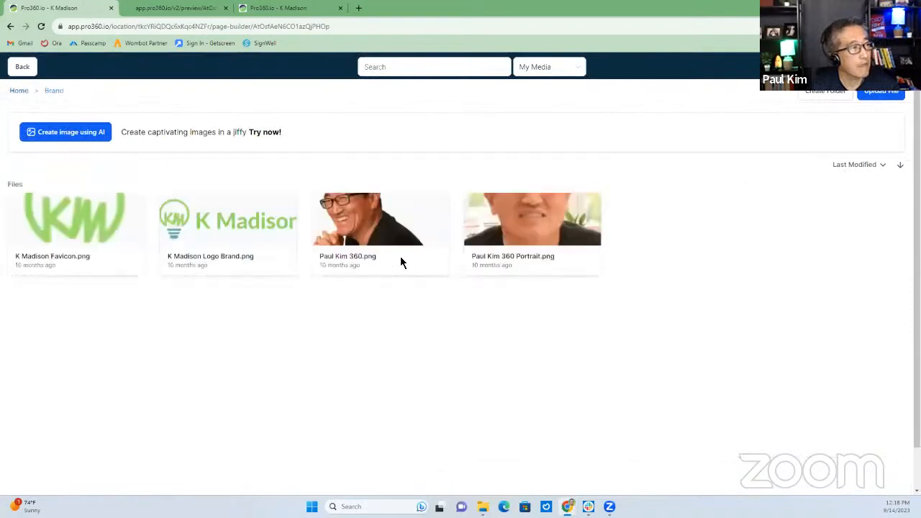
{"action": "left_click", "coordinate": [412, 230]}
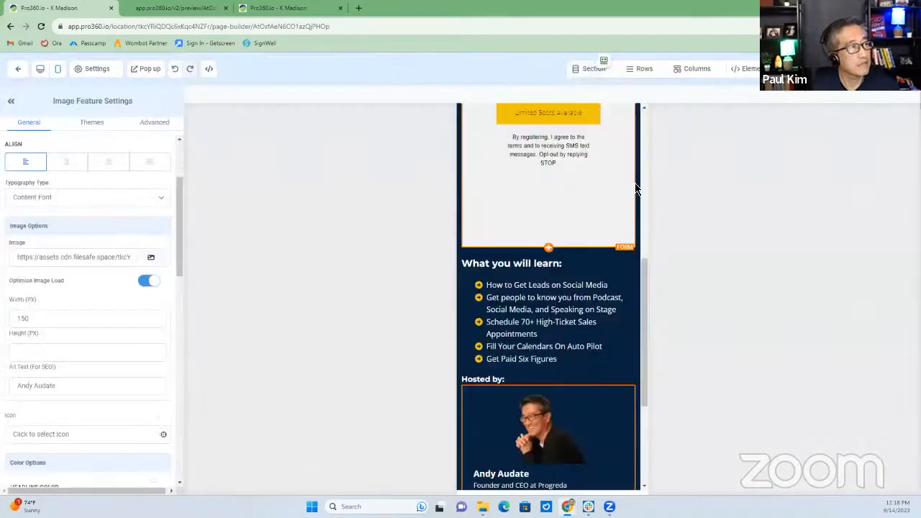
{"action": "scroll", "coordinate": [534, 333], "scroll_direction": "down", "scroll_amount": 3}
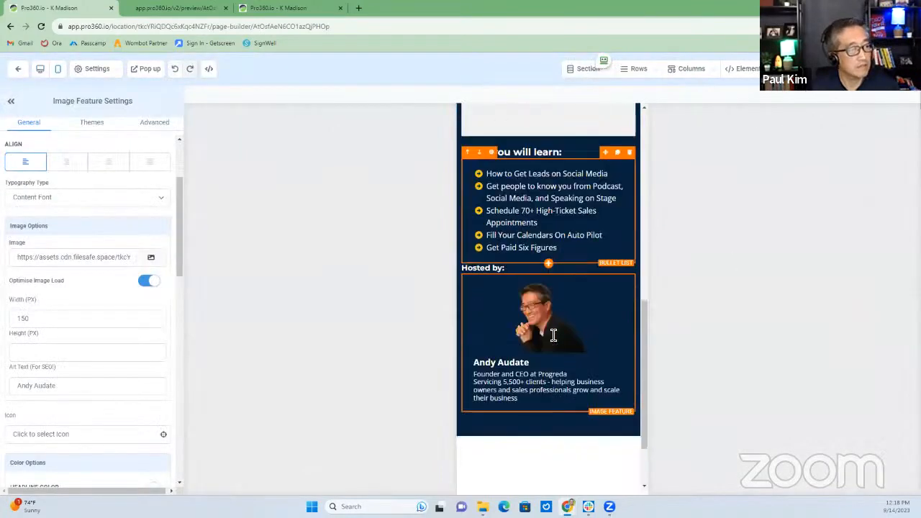
Replace the speaker heading with the host's name and change the company to K Madison
{"action": "left_click", "coordinate": [476, 333]}
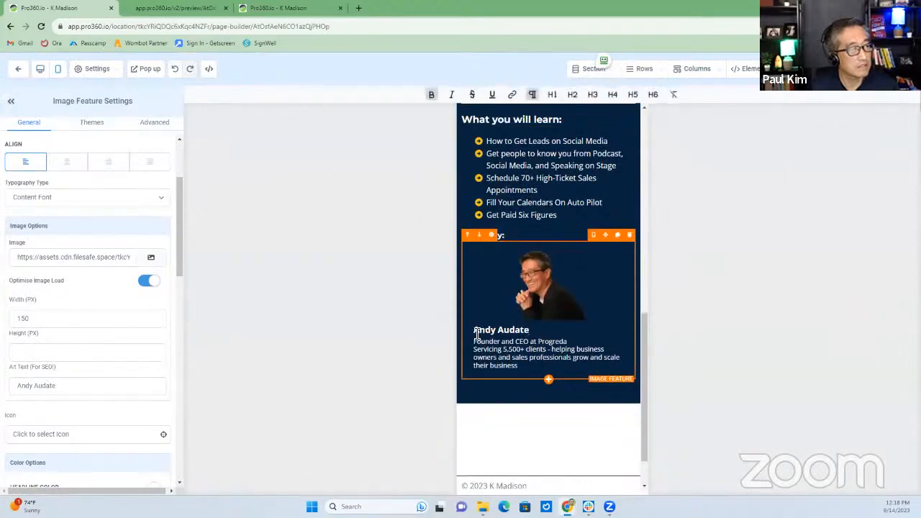
{"action": "triple_click", "coordinate": [536, 333]}
{"action": "key", "text": "BackSpace"}
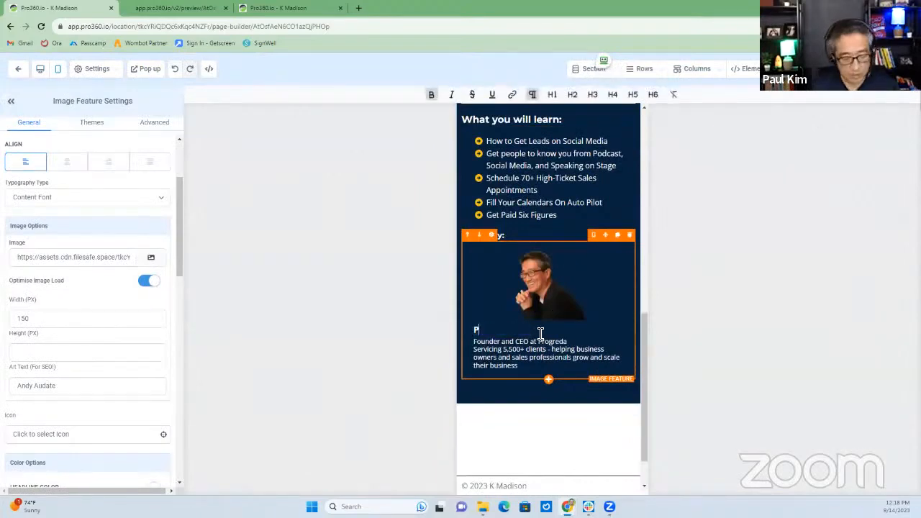
{"action": "type", "text": "Paul Kim"}
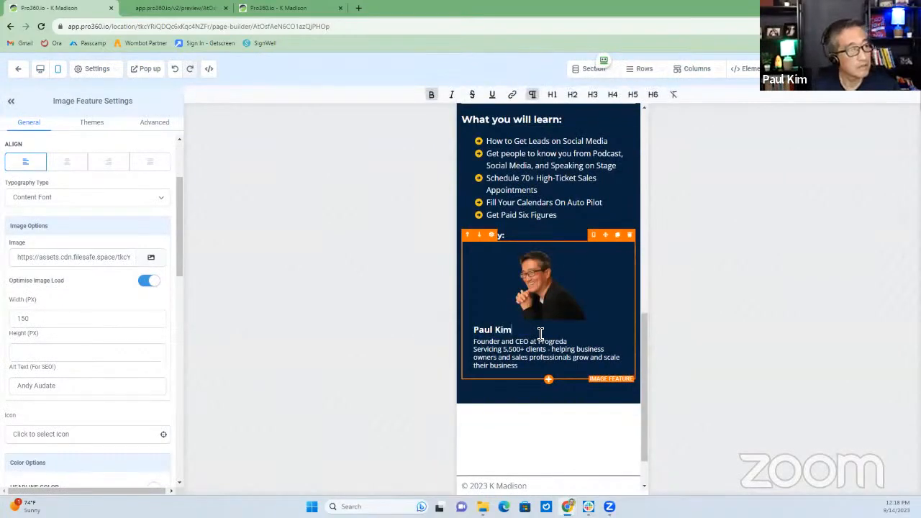
{"action": "left_click", "coordinate": [540, 342]}
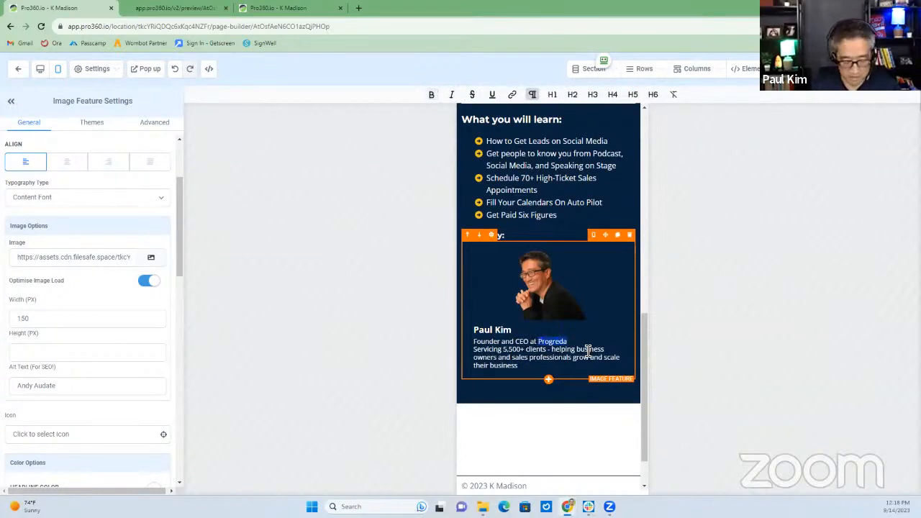
{"action": "type", "text": "K Madison"}
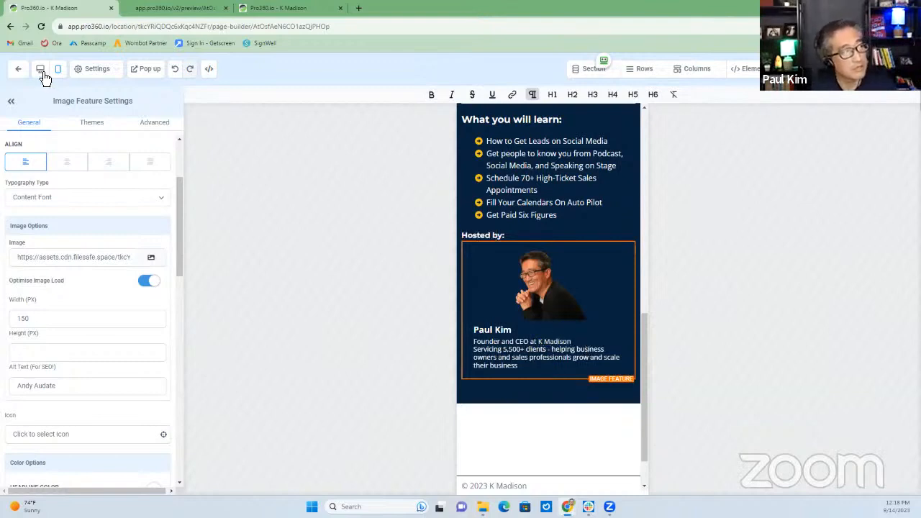
Revise the bio: drop the client count, add 'and', and insert 'local' before business owners
{"action": "triple_click", "coordinate": [517, 336]}
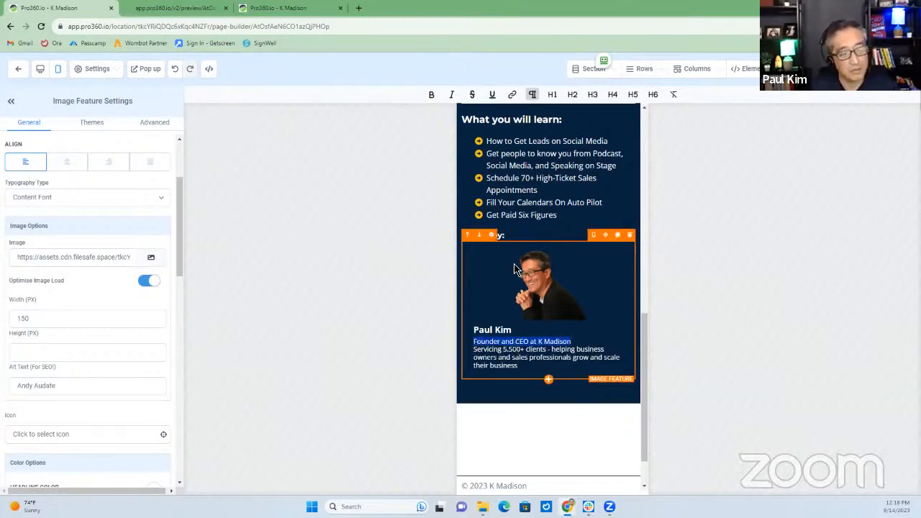
{"action": "key", "text": "Right"}
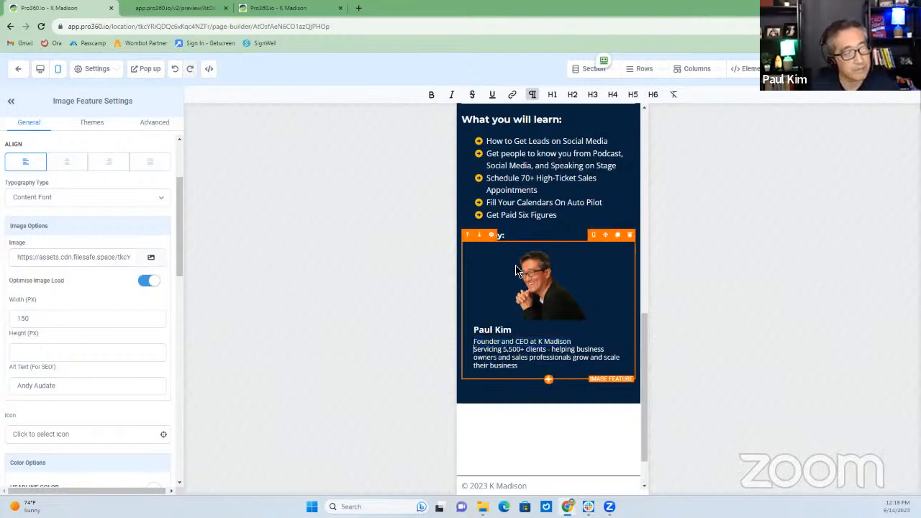
{"action": "key", "text": "Right"}
{"action": "key", "text": "Right"}
{"action": "key", "text": "Right"}
{"action": "key", "text": "Right"}
{"action": "key", "text": "Delete"}
{"action": "key", "text": "Delete"}
{"action": "key", "text": "Delete"}
{"action": "key", "text": "Delete"}
{"action": "key", "text": "Delete"}
{"action": "key", "text": "Delete"}
{"action": "key", "text": "Delete"}
{"action": "key", "text": "Delete"}
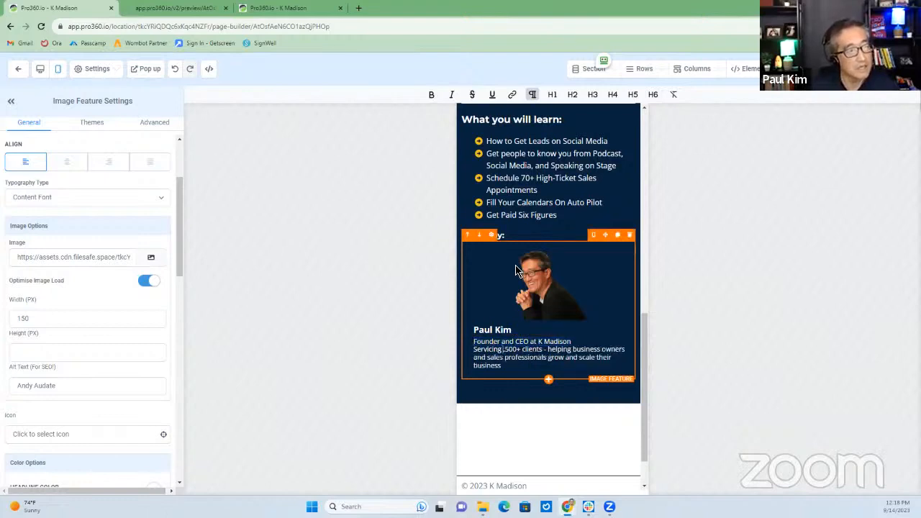
{"action": "key", "text": "Delete"}
{"action": "key", "text": "Delete"}
{"action": "key", "text": "Delete"}
{"action": "key", "text": "Delete"}
{"action": "key", "text": "Delete"}
{"action": "key", "text": "Delete"}
{"action": "key", "text": "Delete"}
{"action": "key", "text": "Delete"}
{"action": "key", "text": "Delete"}
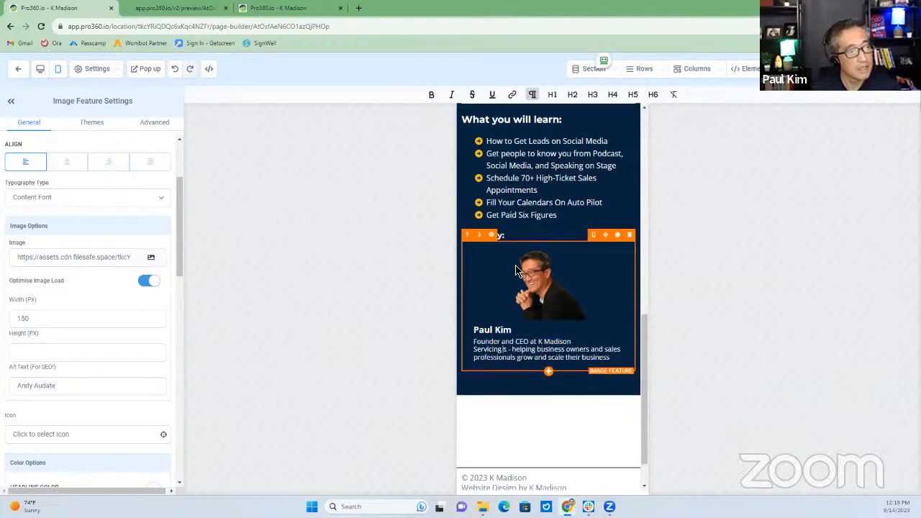
{"action": "type", "text": "and"}
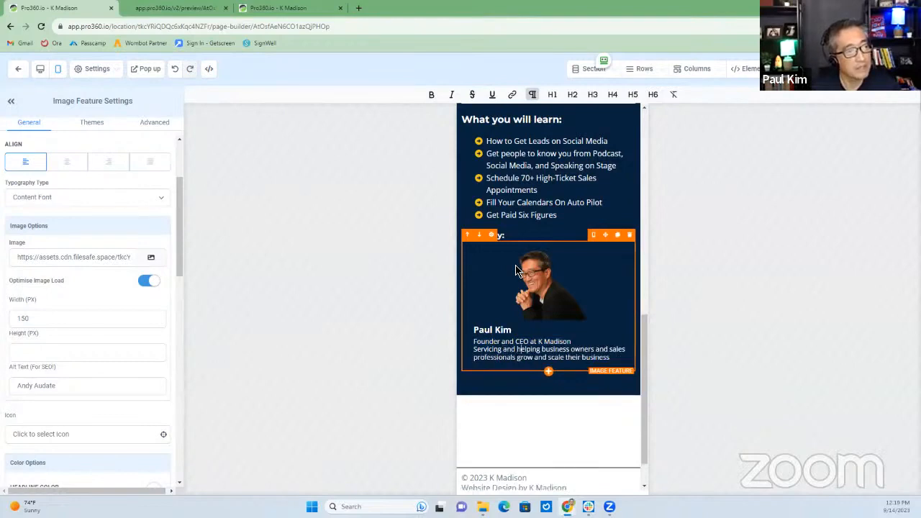
{"action": "key", "text": "Right"}
{"action": "key", "text": "Right"}
{"action": "key", "text": "Right"}
{"action": "type", "text": "local"}
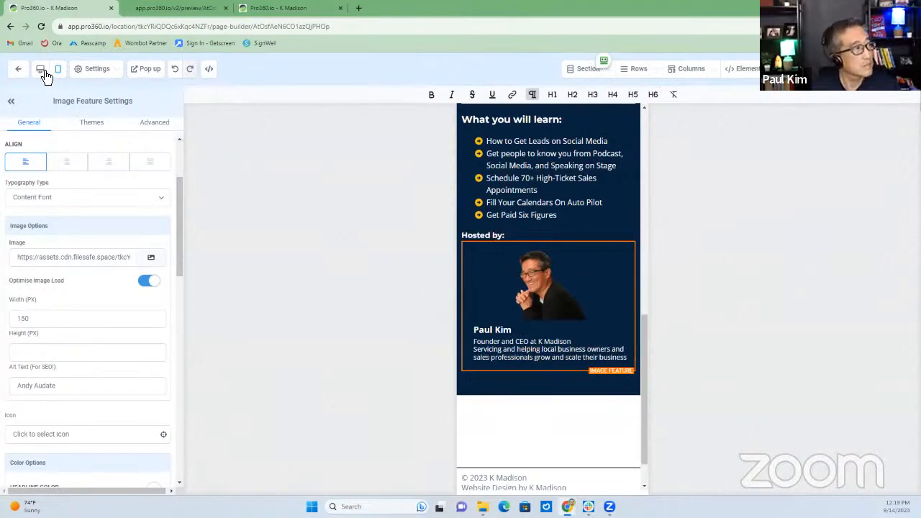
Switch back to desktop layout and exit the page builder to the funnel steps
{"action": "scroll", "coordinate": [464, 258], "scroll_direction": "down", "scroll_amount": 1}
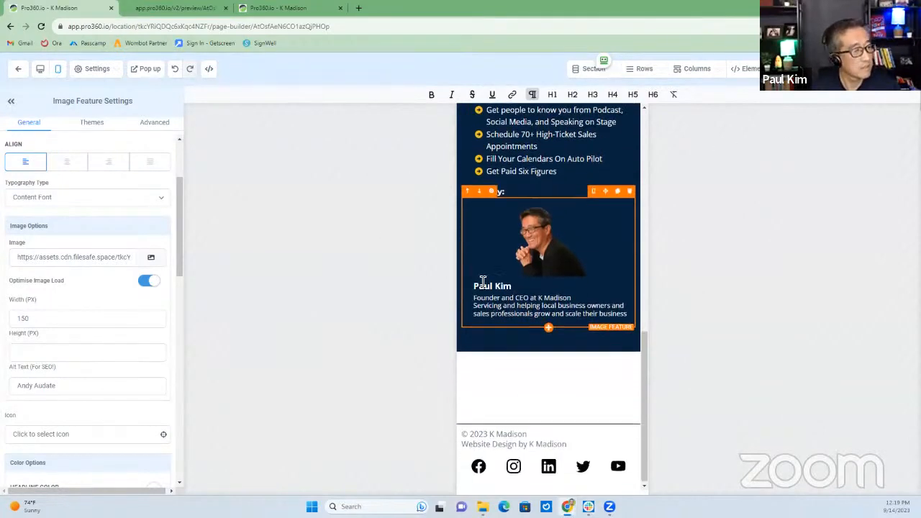
{"action": "left_click", "coordinate": [42, 72]}
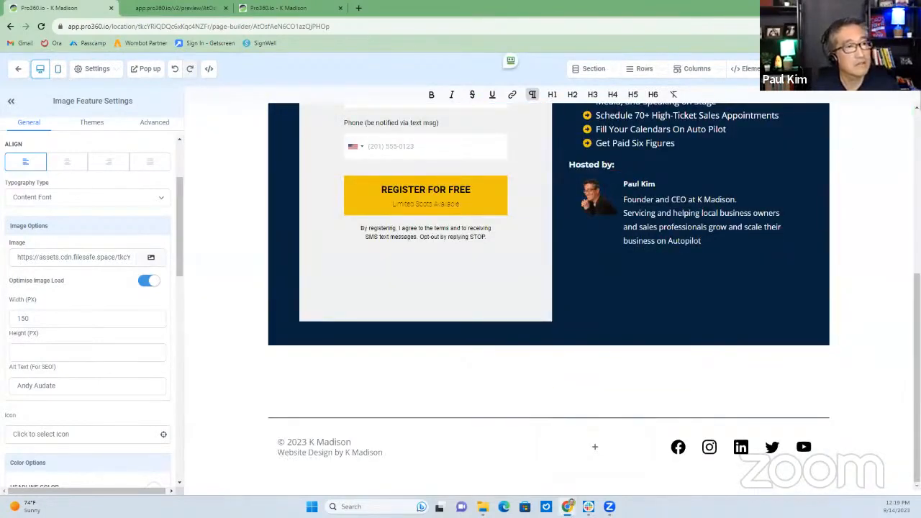
{"action": "left_click", "coordinate": [18, 70]}
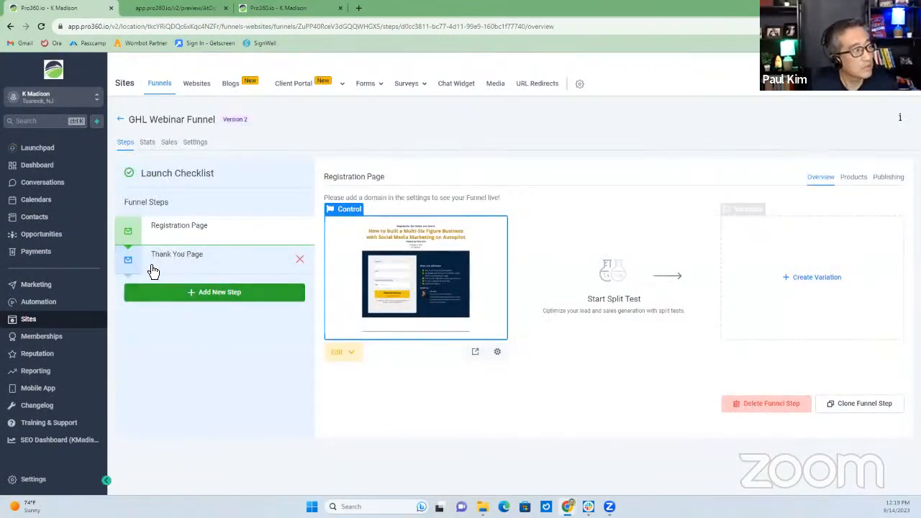
Look over the funnel settings and the Registration Page's name and path details
{"action": "left_click", "coordinate": [234, 264]}
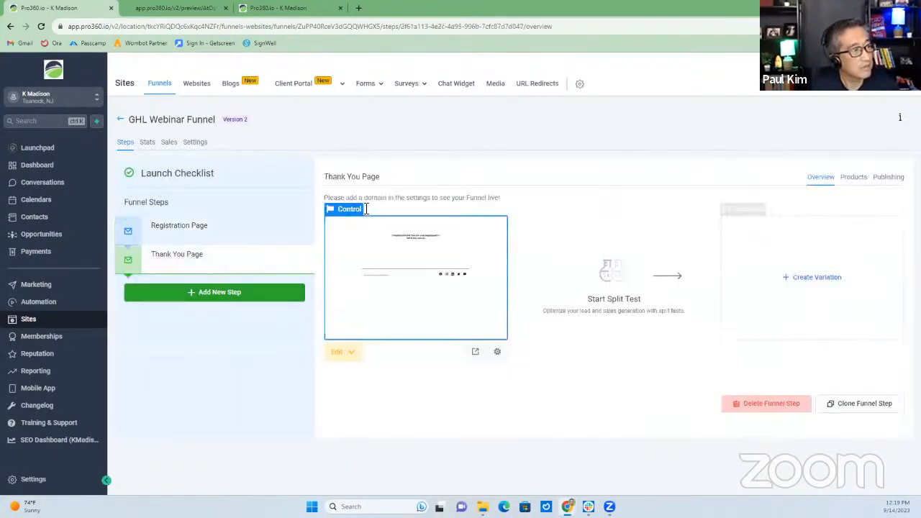
{"action": "left_click", "coordinate": [196, 143]}
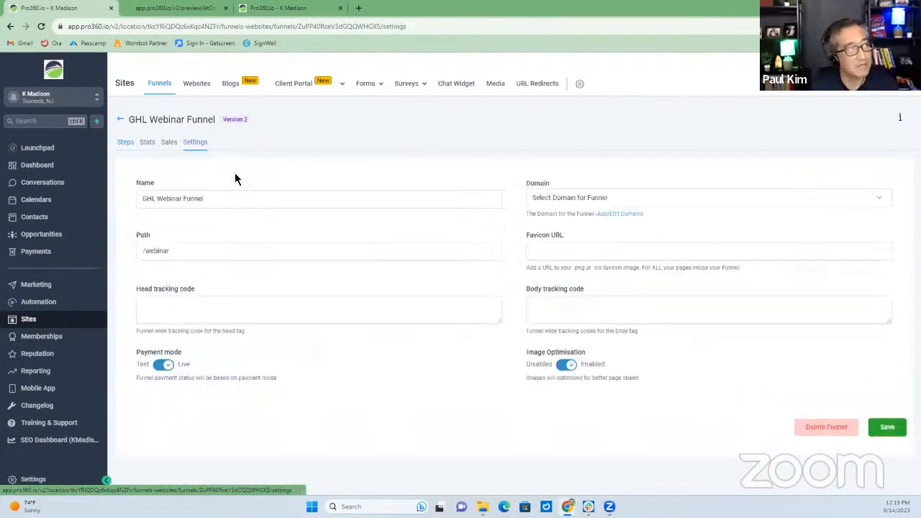
{"action": "left_click", "coordinate": [126, 143]}
{"action": "left_click", "coordinate": [497, 351]}
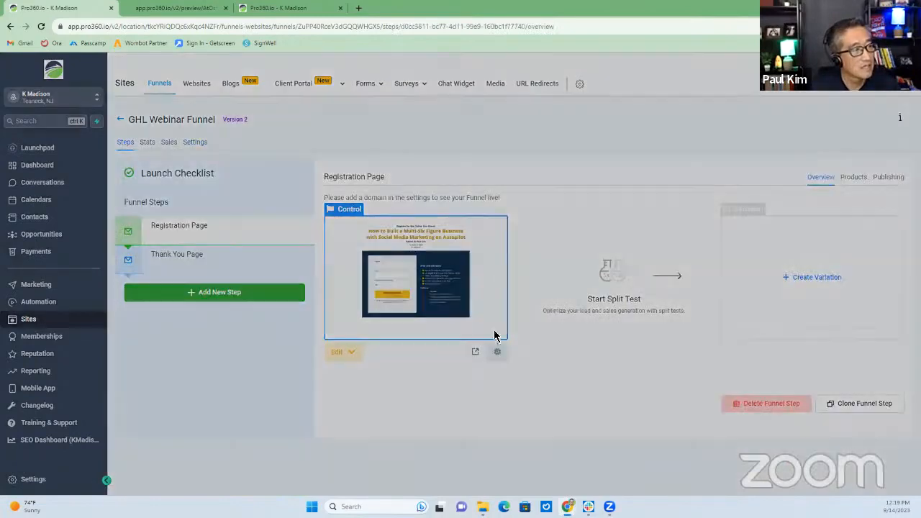
{"action": "left_click", "coordinate": [470, 143]}
{"action": "left_click", "coordinate": [518, 263]}
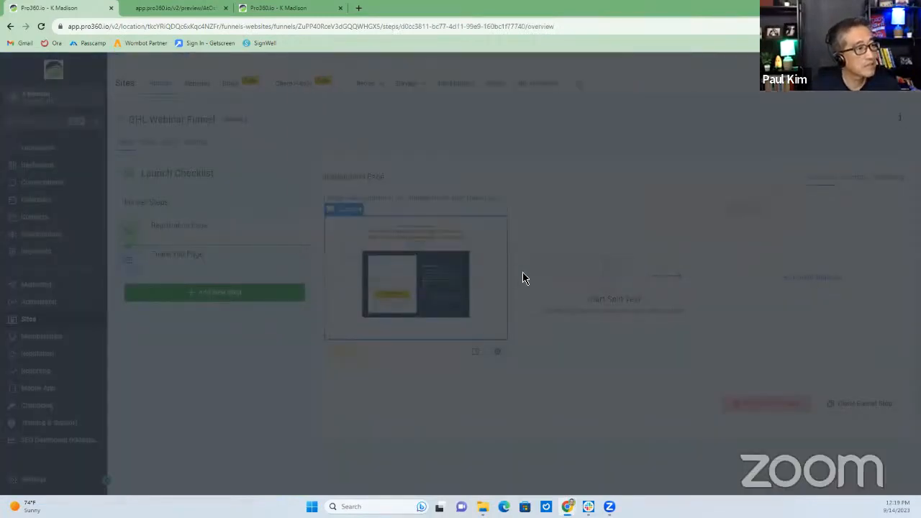
Append '(not used)' to the Thank You Page's page name and save it
{"action": "left_click", "coordinate": [213, 264]}
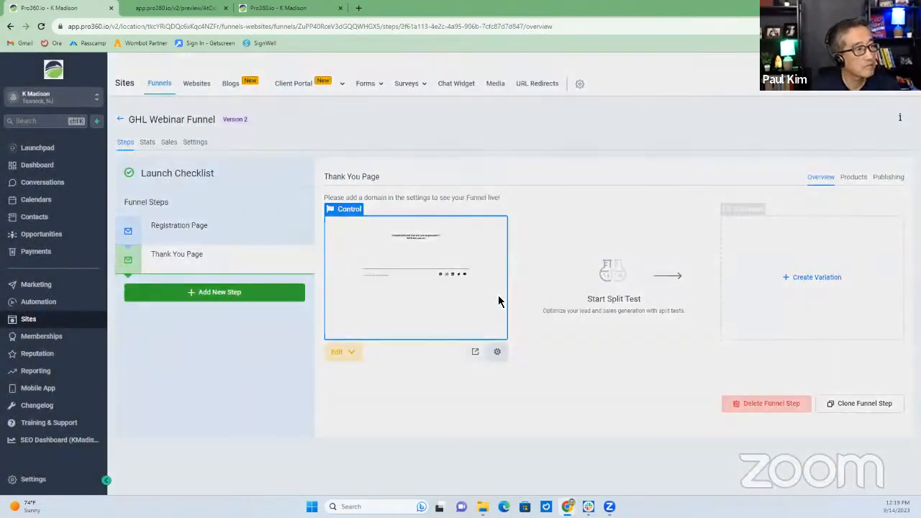
{"action": "left_click", "coordinate": [497, 351]}
{"action": "left_click", "coordinate": [390, 140]}
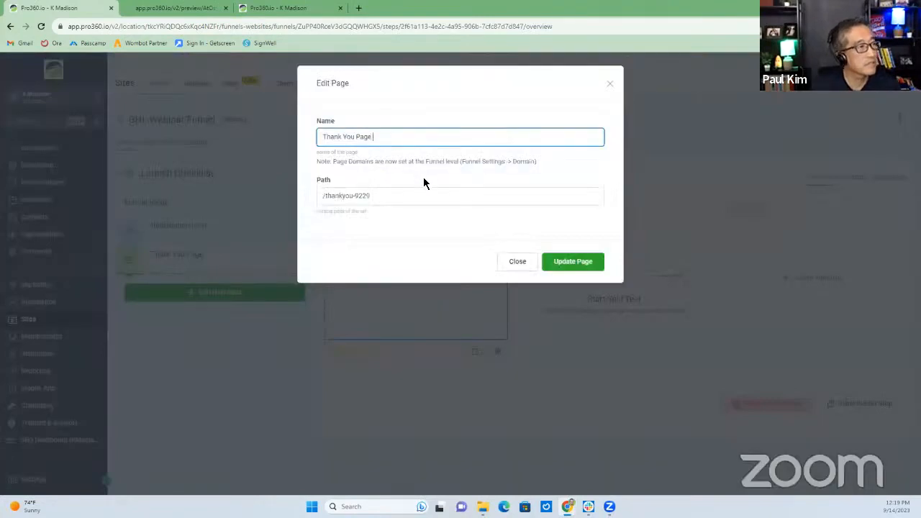
{"action": "type", "text": "(not"}
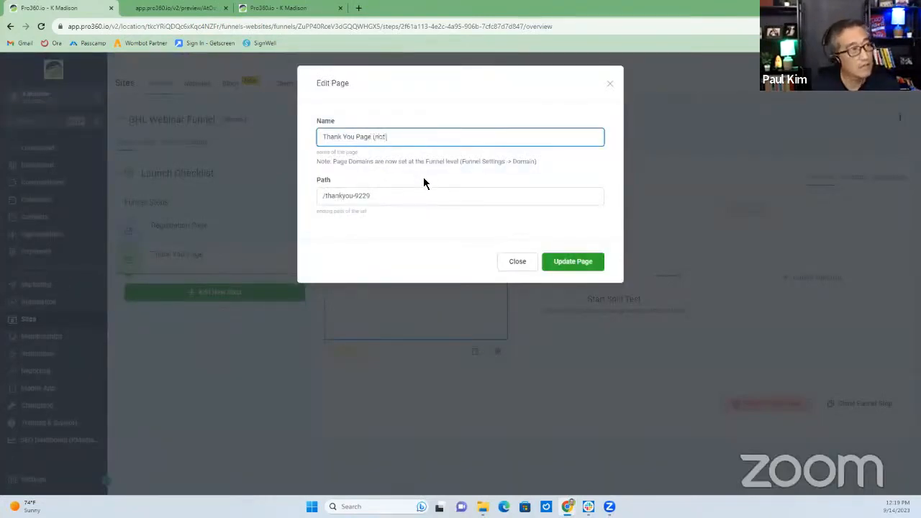
{"action": "type", "text": " used)"}
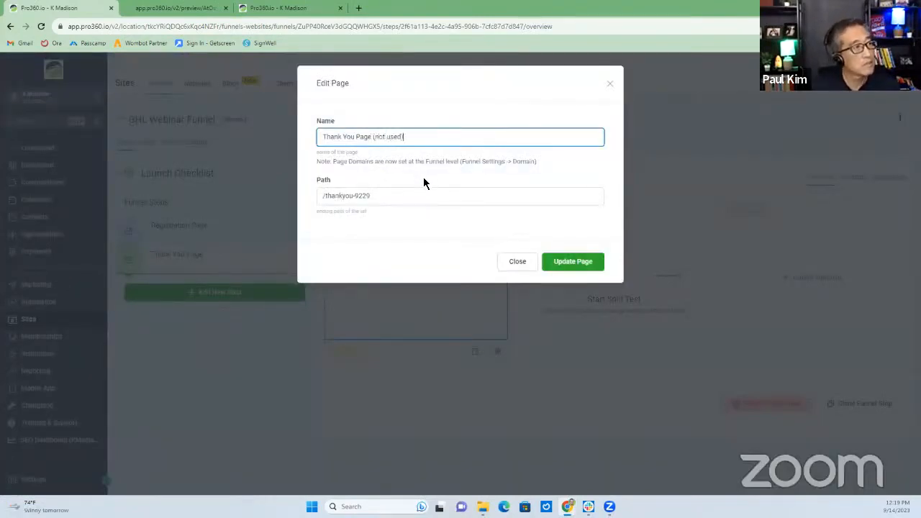
{"action": "left_click", "coordinate": [587, 262]}
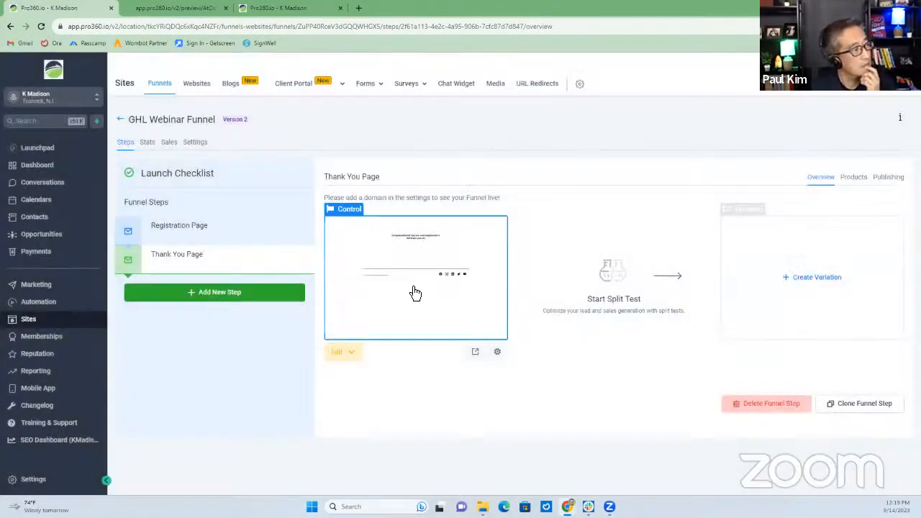
Rename the thank-you step to 'Thank You Page (not used)' in Publishing, then return to Funnels
{"action": "left_click", "coordinate": [206, 239]}
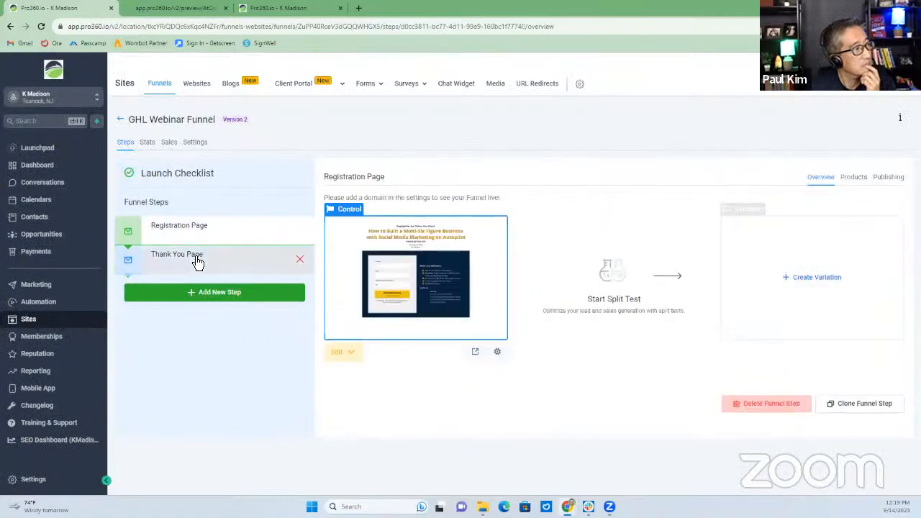
{"action": "left_click", "coordinate": [194, 261]}
{"action": "left_click", "coordinate": [898, 180]}
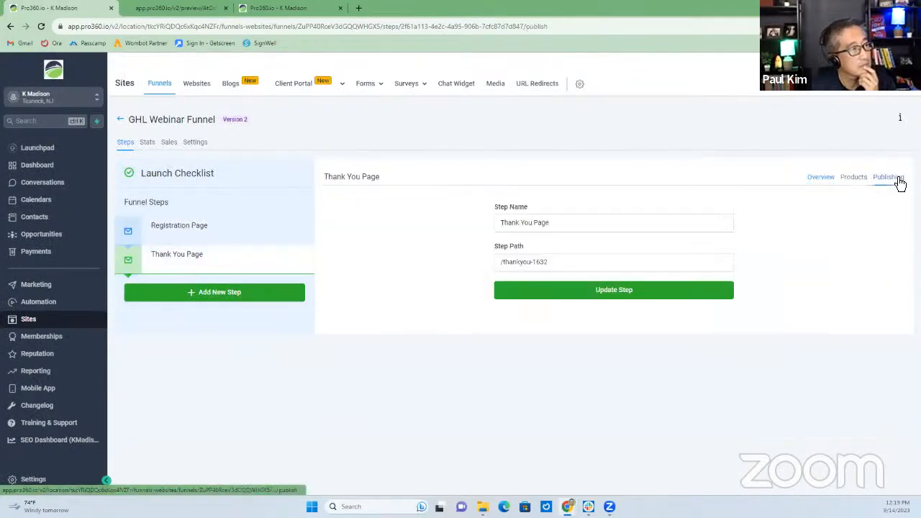
{"action": "left_click", "coordinate": [605, 226]}
{"action": "type", "text": "(not used"}
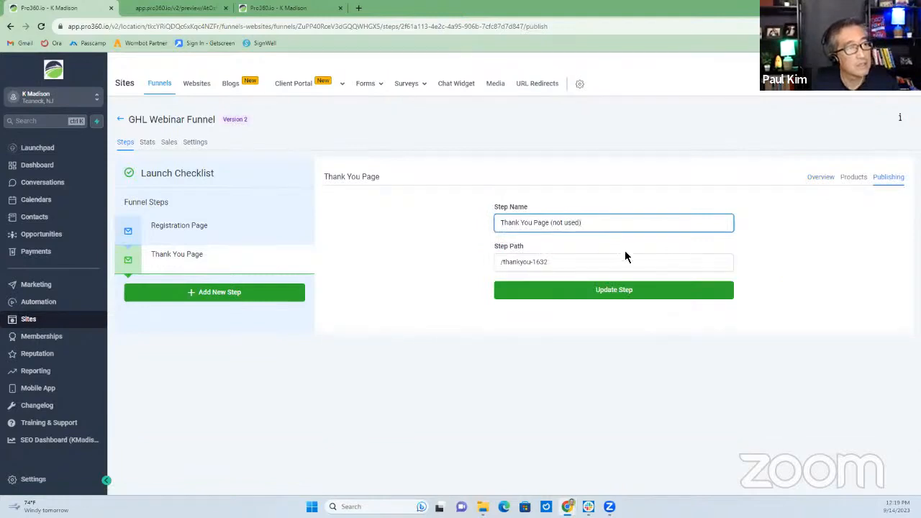
{"action": "left_click", "coordinate": [627, 291]}
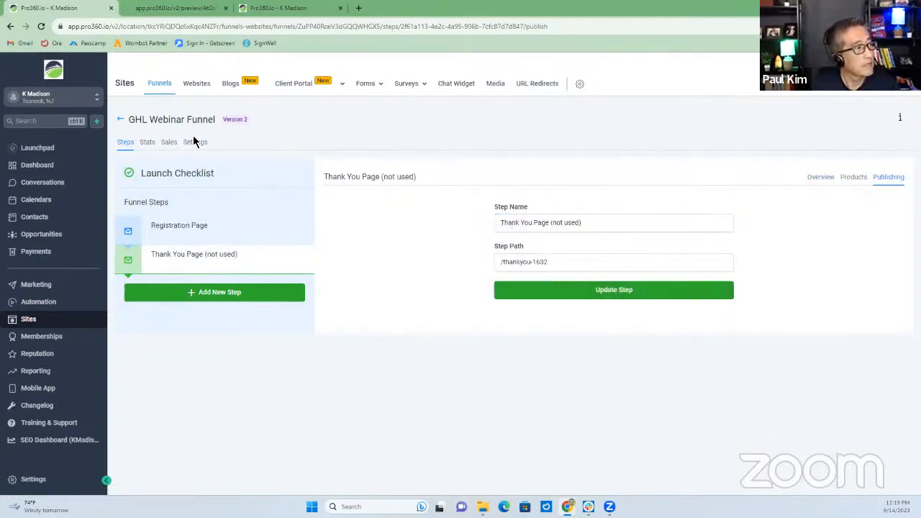
{"action": "left_click", "coordinate": [203, 236]}
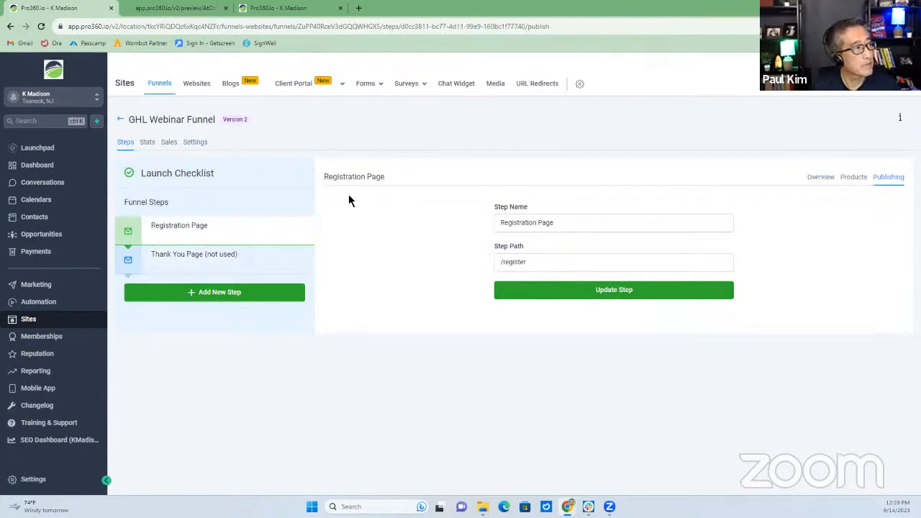
{"action": "left_click", "coordinate": [202, 144]}
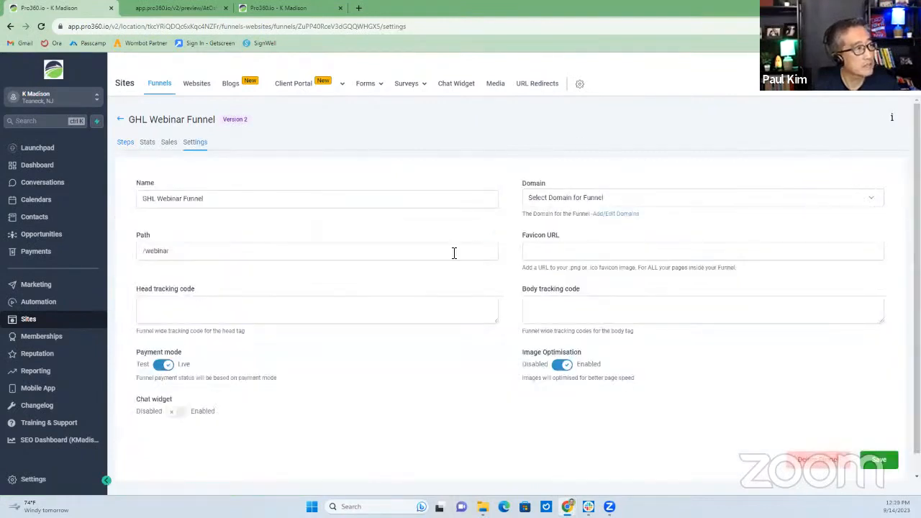
{"action": "left_click", "coordinate": [120, 120]}
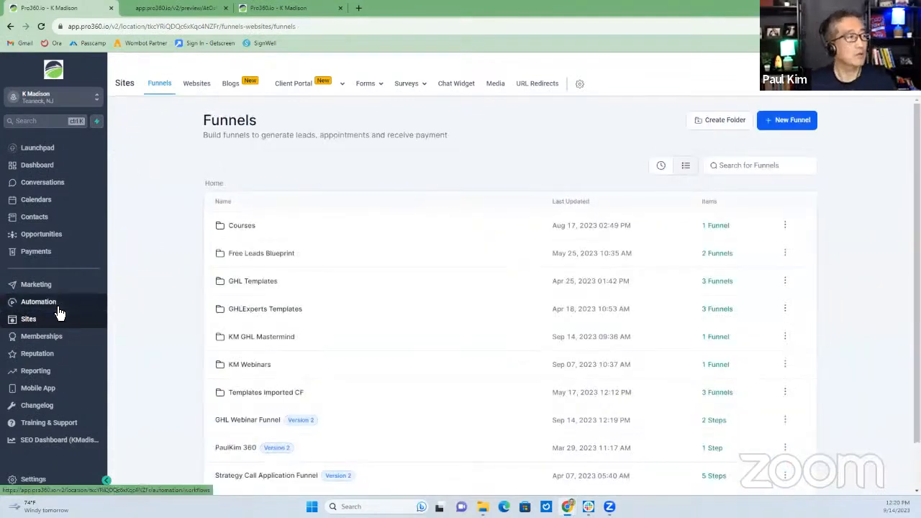
Open Automation, page through the Workflow List, check the GoSaaSLaunch folder's options, and reload
{"action": "left_click", "coordinate": [57, 312]}
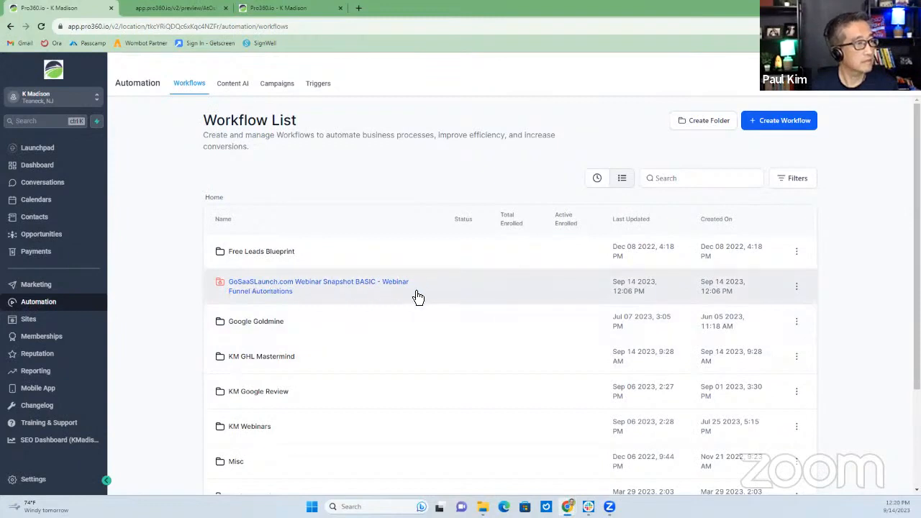
{"action": "scroll", "coordinate": [283, 318], "scroll_direction": "down", "scroll_amount": 2}
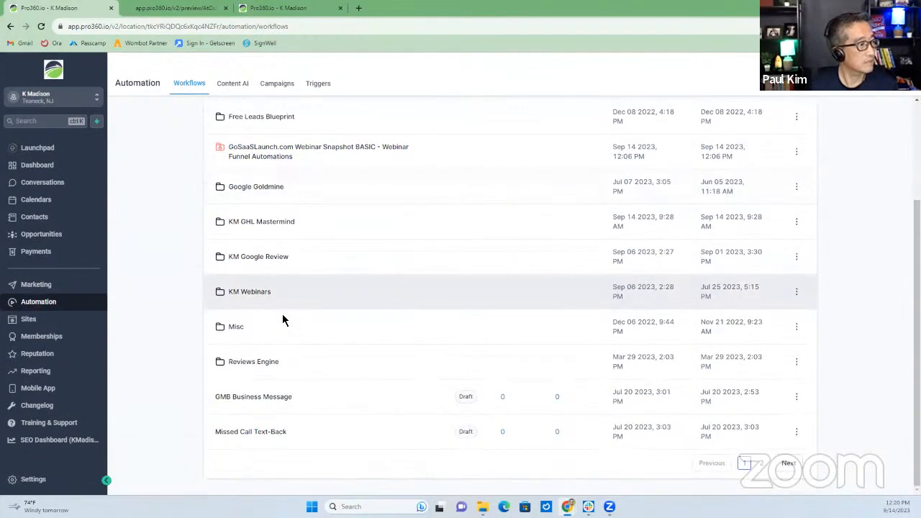
{"action": "scroll", "coordinate": [283, 319], "scroll_direction": "up", "scroll_amount": 2}
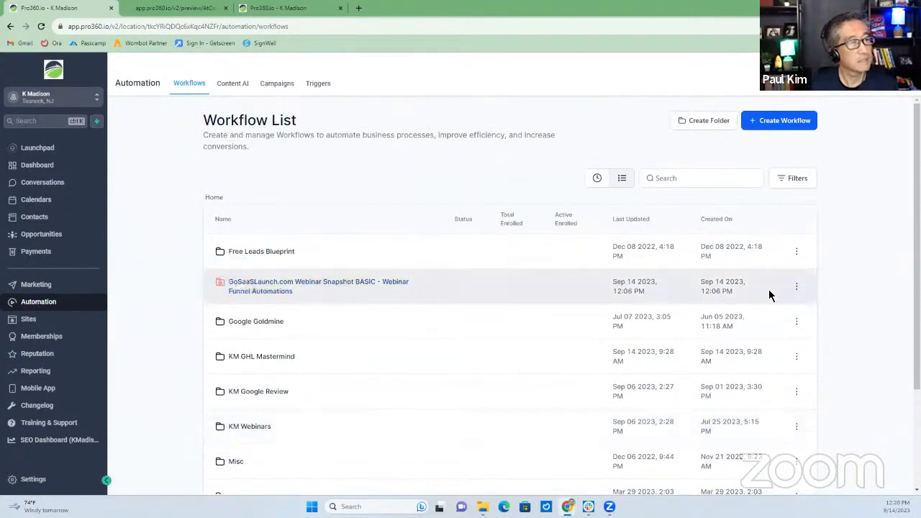
{"action": "scroll", "coordinate": [602, 346], "scroll_direction": "down", "scroll_amount": 3}
{"action": "left_click", "coordinate": [762, 464]}
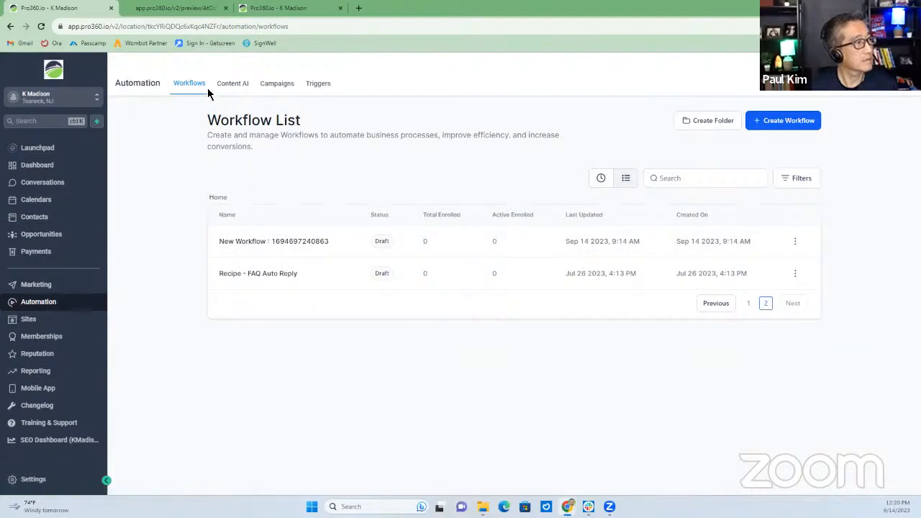
{"action": "left_click", "coordinate": [748, 303]}
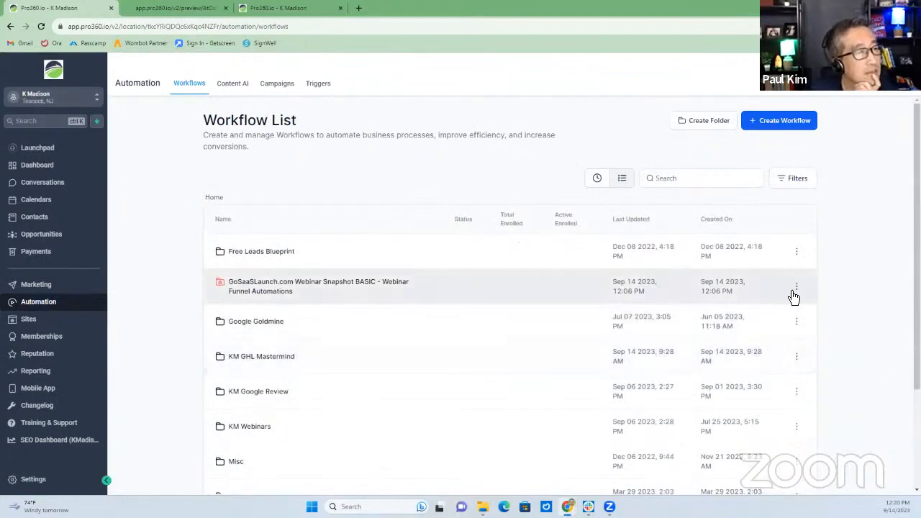
{"action": "left_click", "coordinate": [796, 287]}
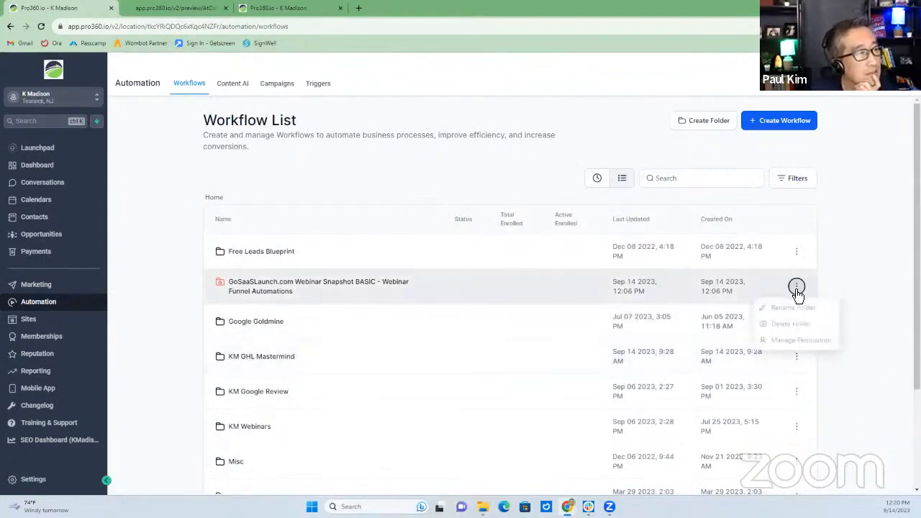
{"action": "left_click", "coordinate": [226, 283]}
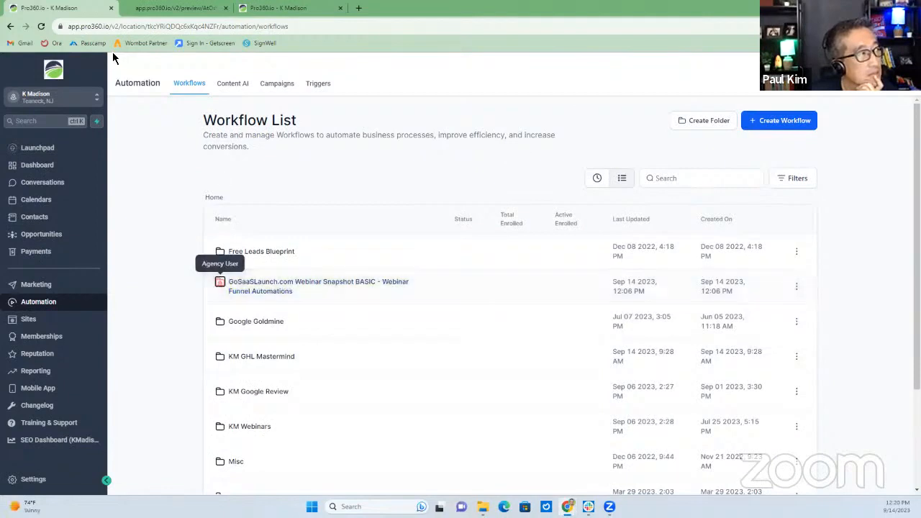
{"action": "left_click", "coordinate": [41, 26]}
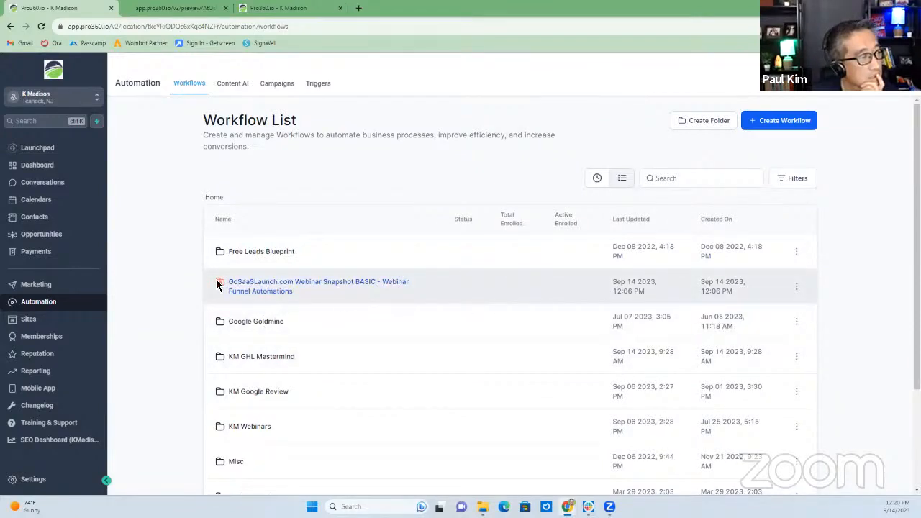
{"action": "mouse_move", "coordinate": [221, 283]}
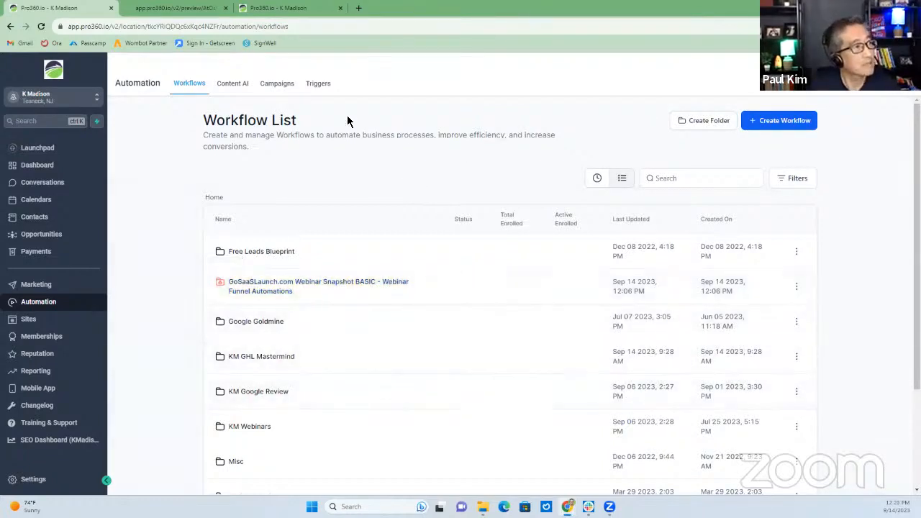
From the agency account tab, switch into the Snapshot Webinar sub-account
{"action": "left_click", "coordinate": [282, 10]}
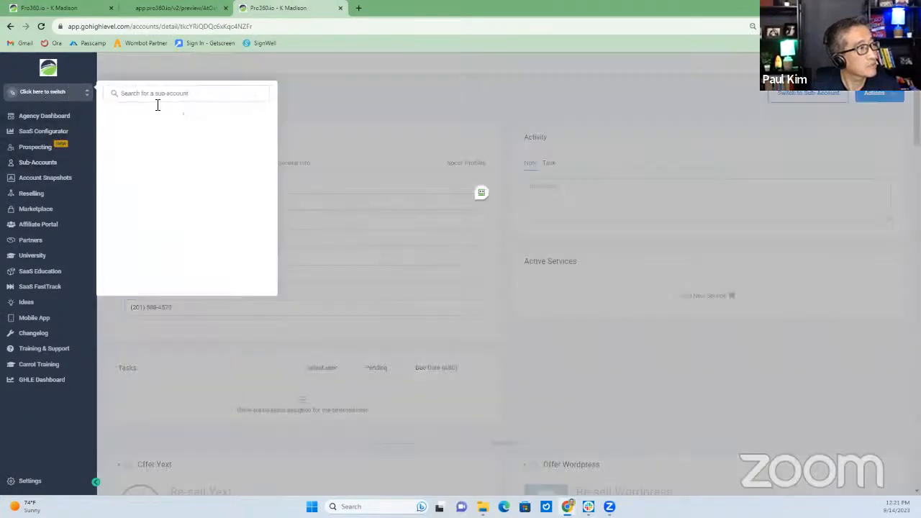
{"action": "left_click", "coordinate": [47, 92]}
{"action": "scroll", "coordinate": [177, 209], "scroll_direction": "down", "scroll_amount": 10}
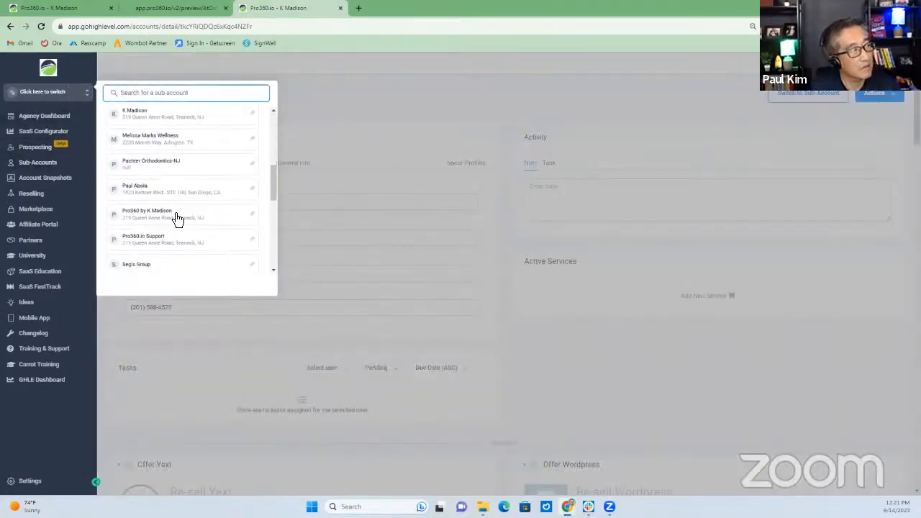
{"action": "scroll", "coordinate": [179, 242], "scroll_direction": "down", "scroll_amount": 4}
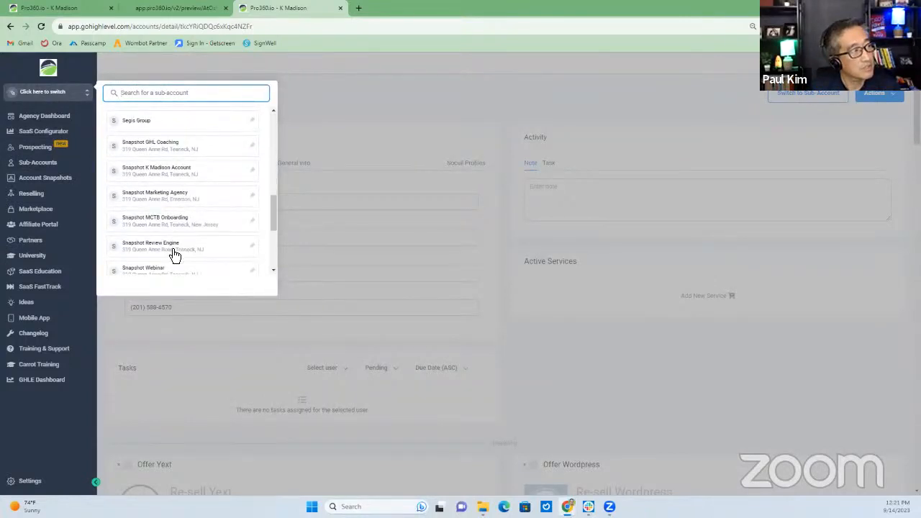
{"action": "scroll", "coordinate": [173, 259], "scroll_direction": "down", "scroll_amount": 2}
{"action": "left_click", "coordinate": [145, 231]}
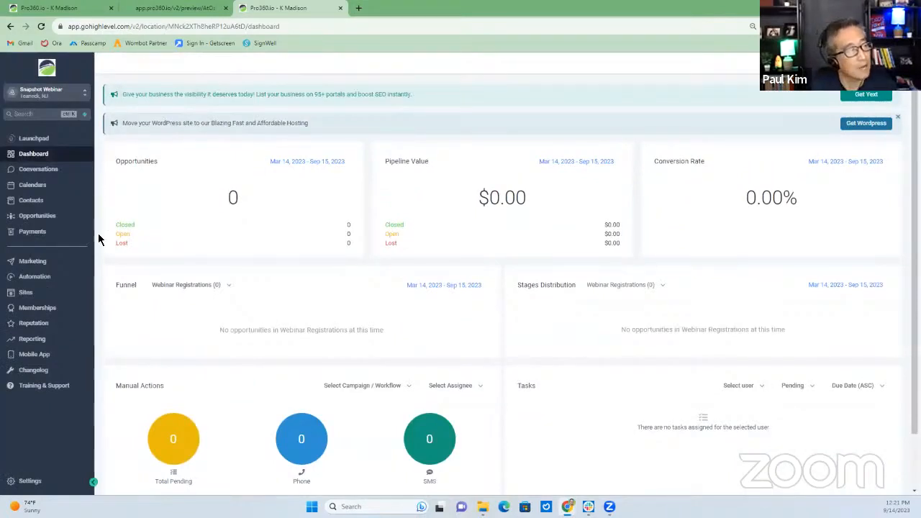
Inspect the Create Or Update Opportunity step in the GoSaaSLaunch folder's reminders workflow, then cancel
{"action": "left_click", "coordinate": [36, 278]}
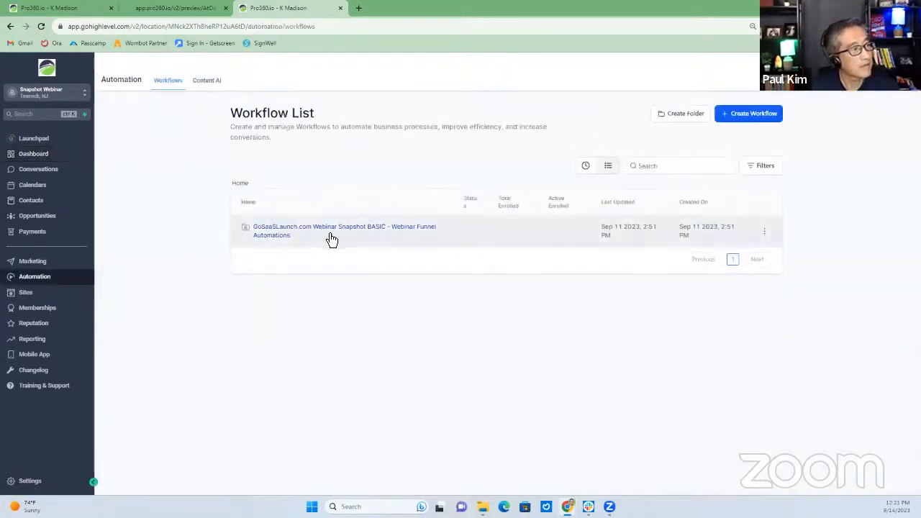
{"action": "left_click", "coordinate": [272, 228]}
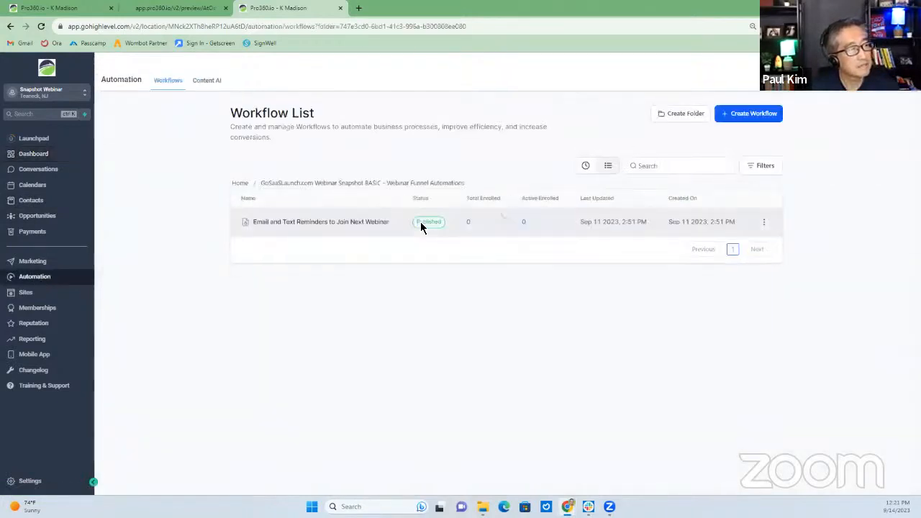
{"action": "left_click", "coordinate": [365, 227]}
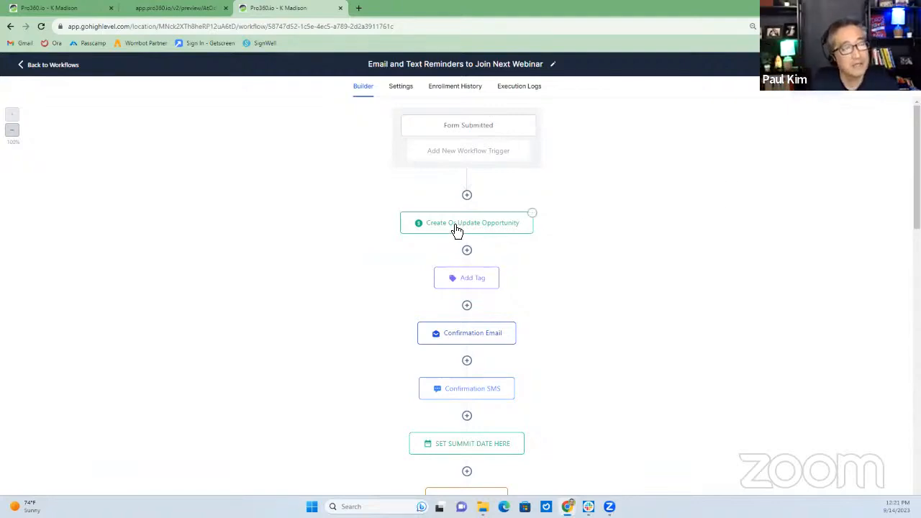
{"action": "left_click", "coordinate": [486, 229]}
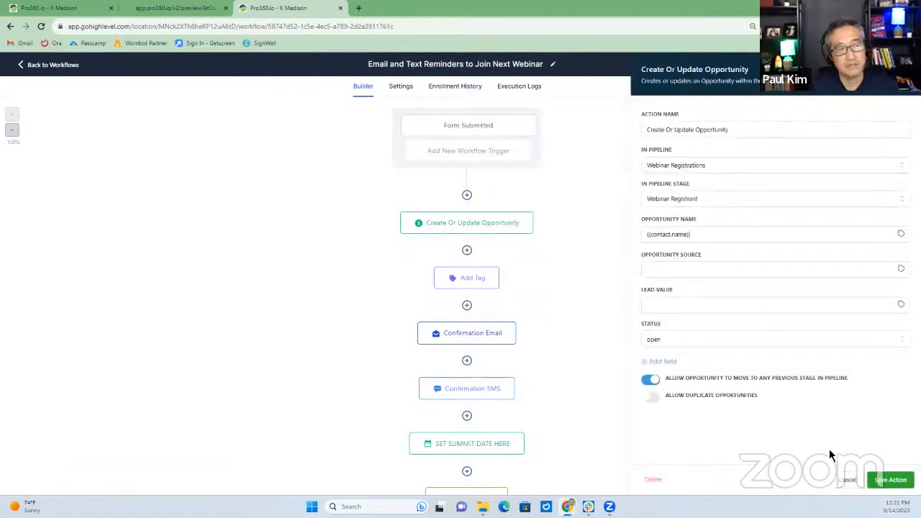
{"action": "left_click", "coordinate": [846, 480]}
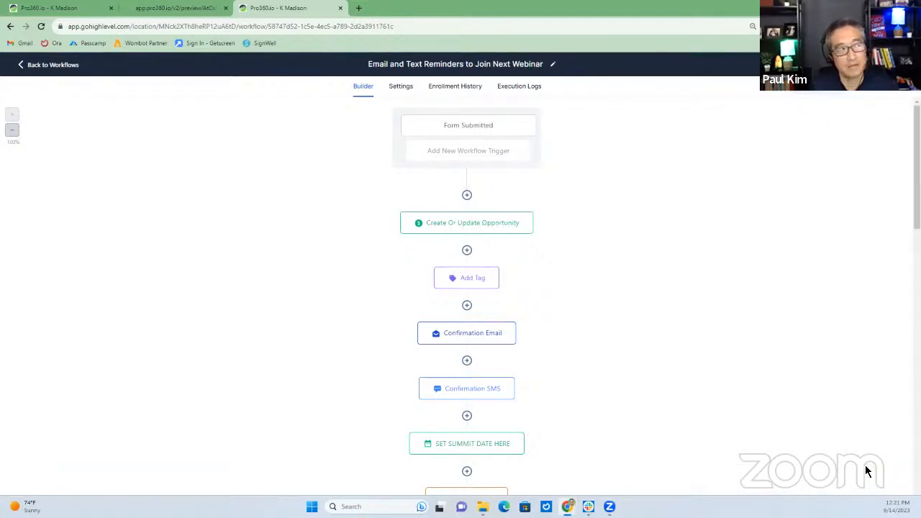
{"action": "left_click", "coordinate": [63, 9]}
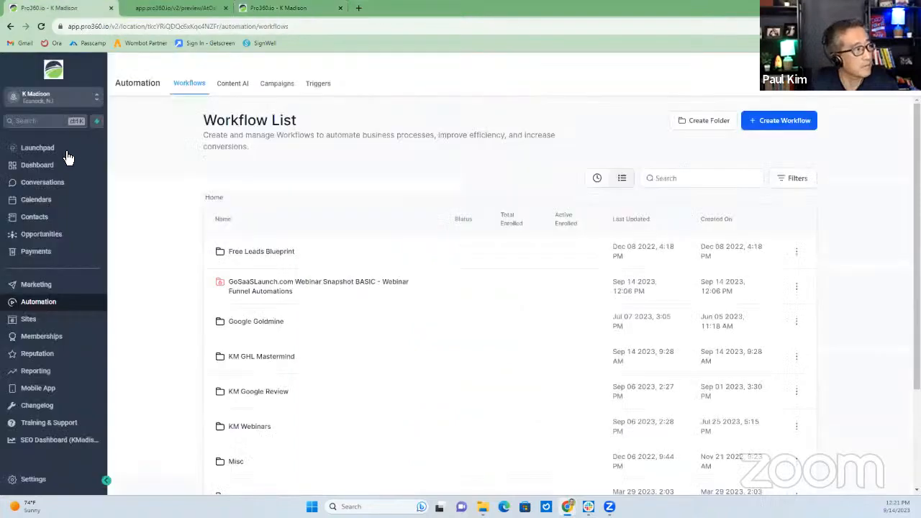
View the Opportunities board for the Opt-in Leads pipeline, then go back to the workflow tab
{"action": "left_click", "coordinate": [54, 236]}
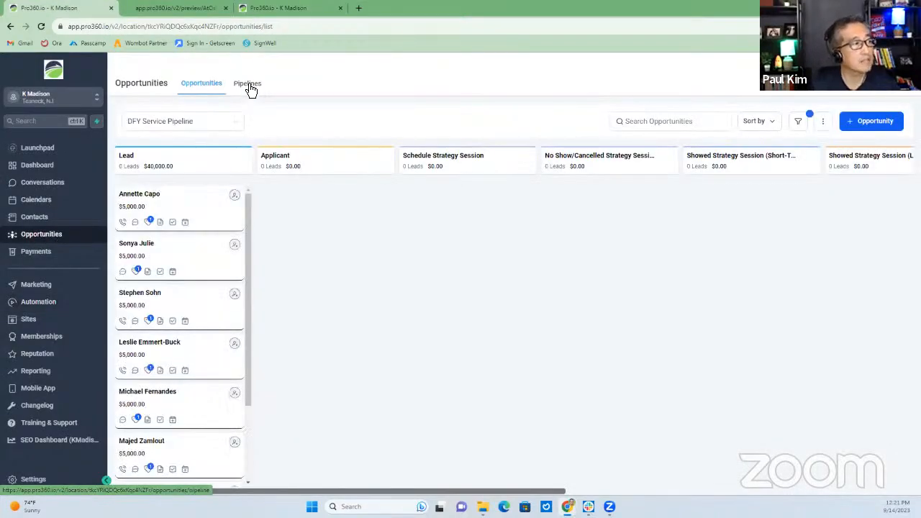
{"action": "left_click", "coordinate": [174, 122]}
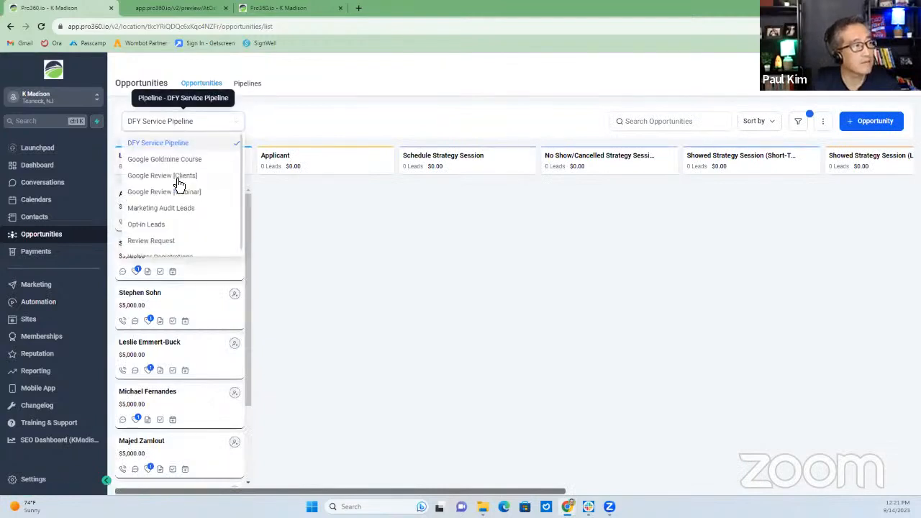
{"action": "left_click", "coordinate": [157, 227]}
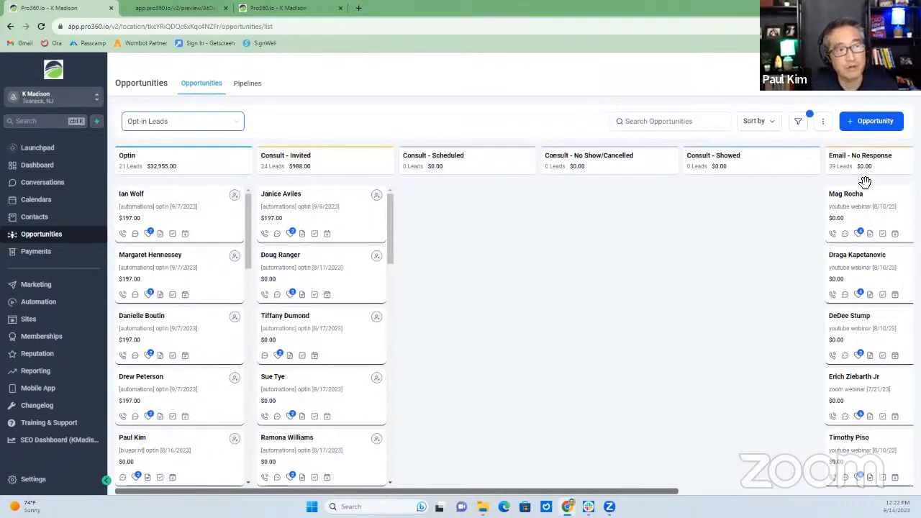
{"action": "left_click", "coordinate": [282, 9]}
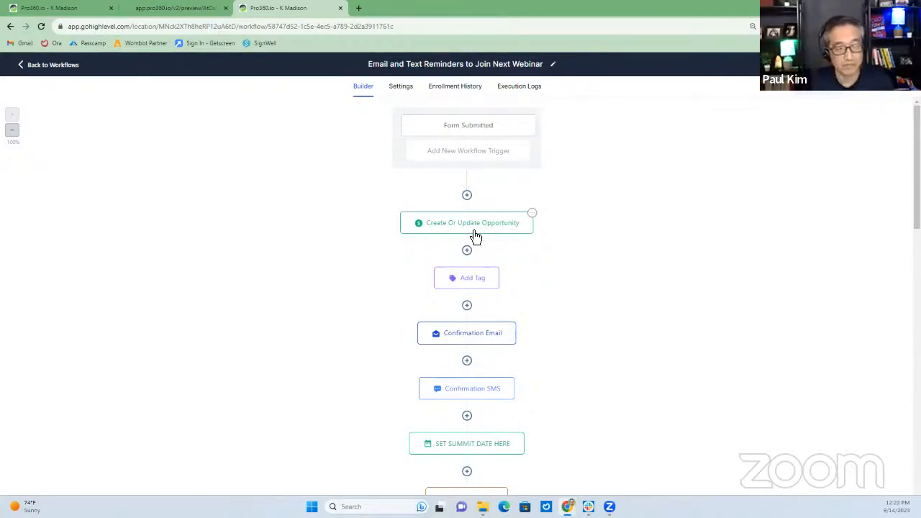
Review the Add Tag and Confirmation Email steps, then open the SET SUMMIT DATE HERE step
{"action": "left_click", "coordinate": [469, 286]}
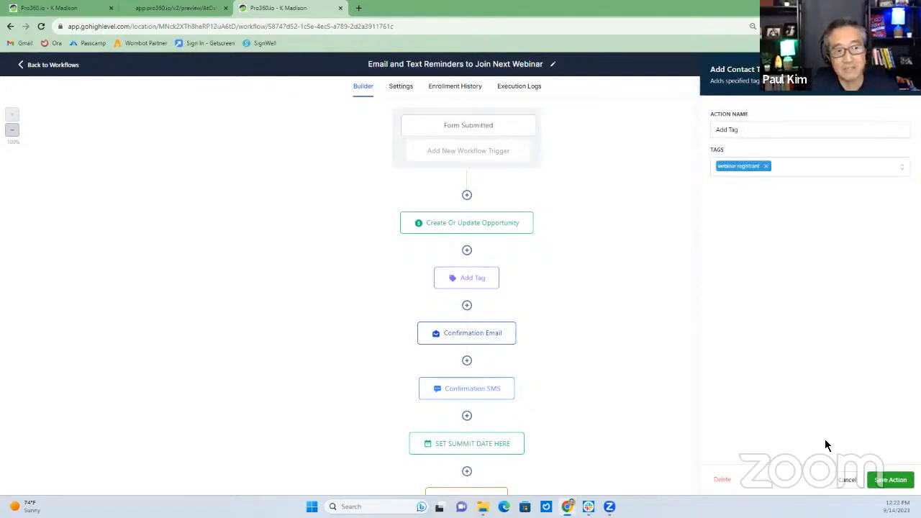
{"action": "left_click", "coordinate": [848, 484]}
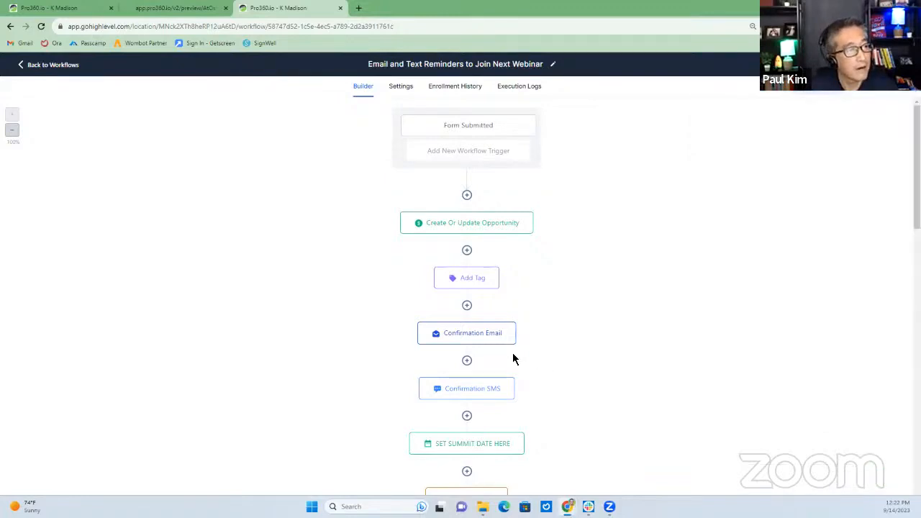
{"action": "left_click", "coordinate": [476, 338]}
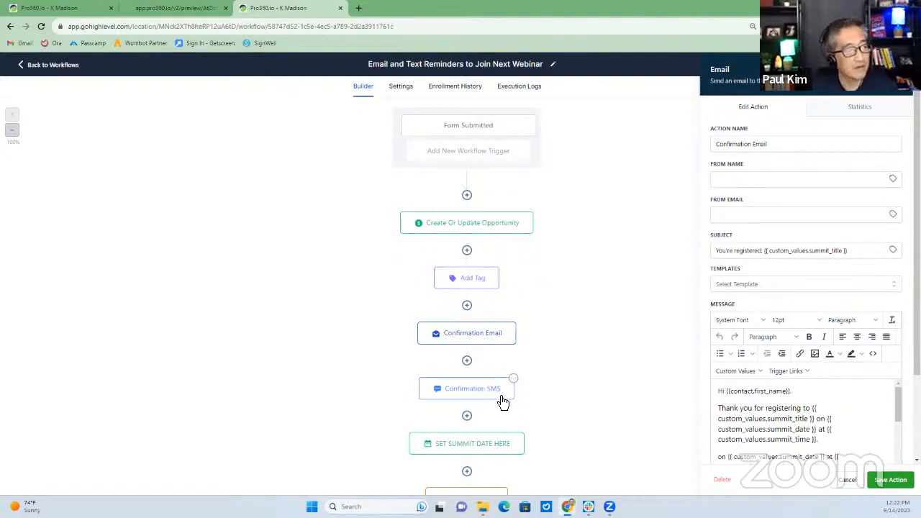
{"action": "scroll", "coordinate": [468, 405], "scroll_direction": "down", "scroll_amount": 1}
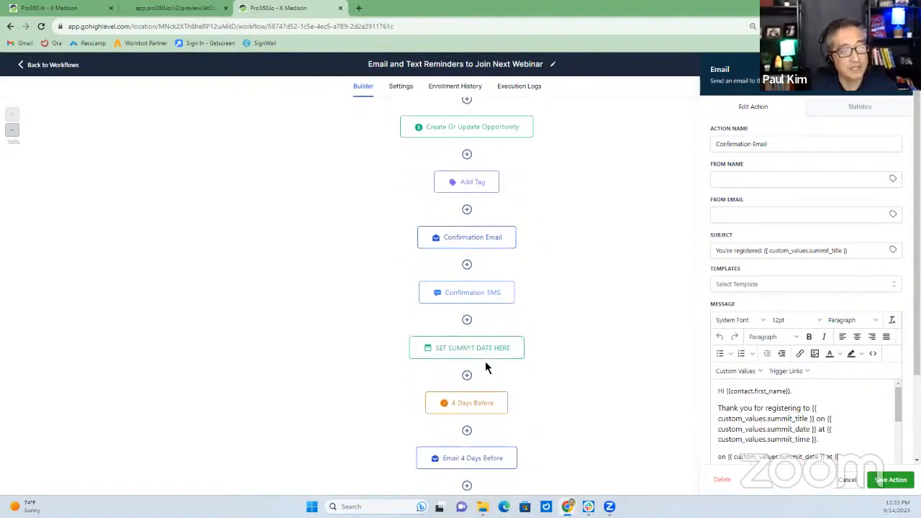
{"action": "left_click", "coordinate": [472, 354]}
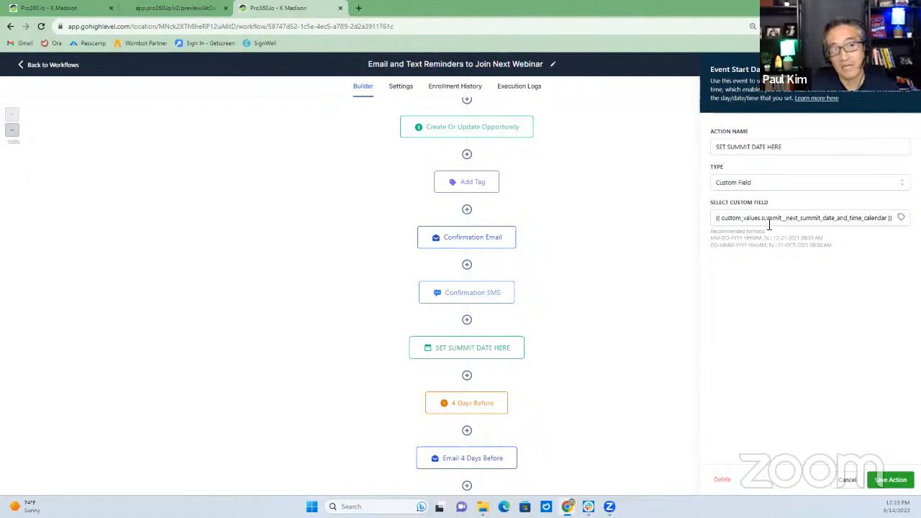
{"action": "left_click", "coordinate": [745, 185]}
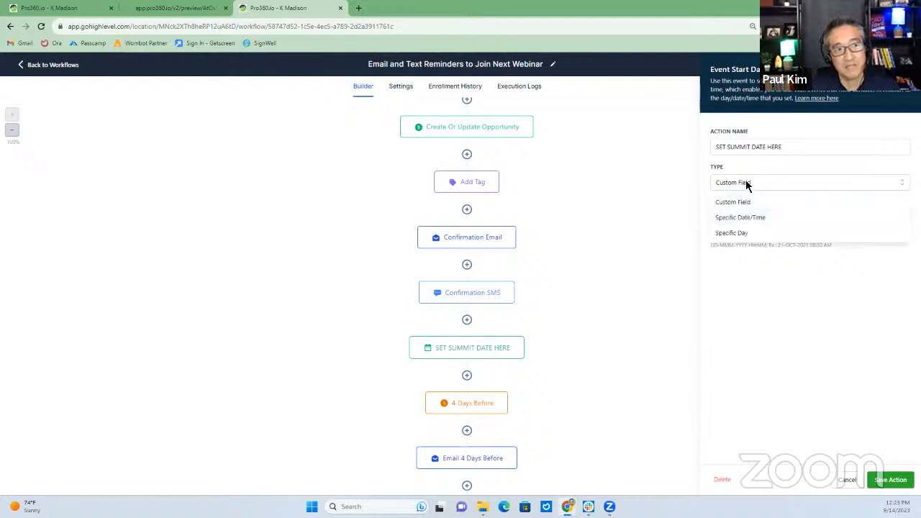
{"action": "left_click", "coordinate": [745, 184]}
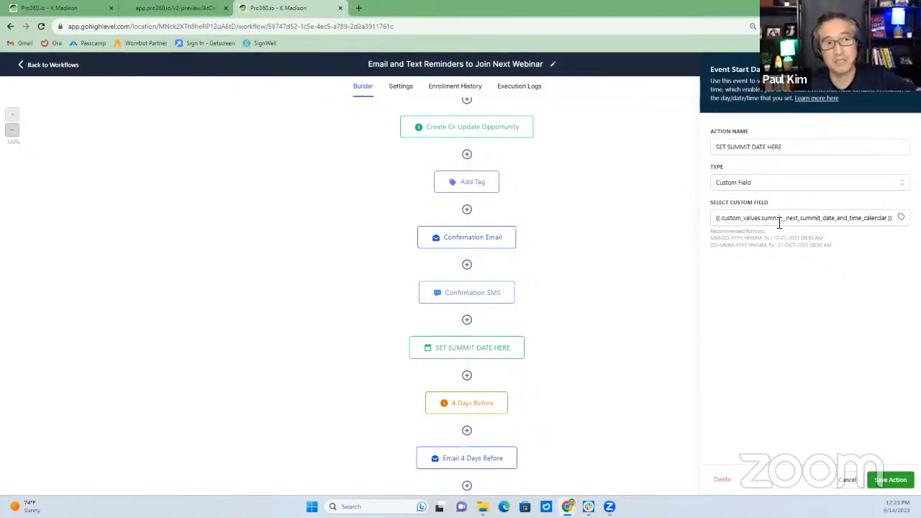
{"action": "left_click", "coordinate": [768, 185]}
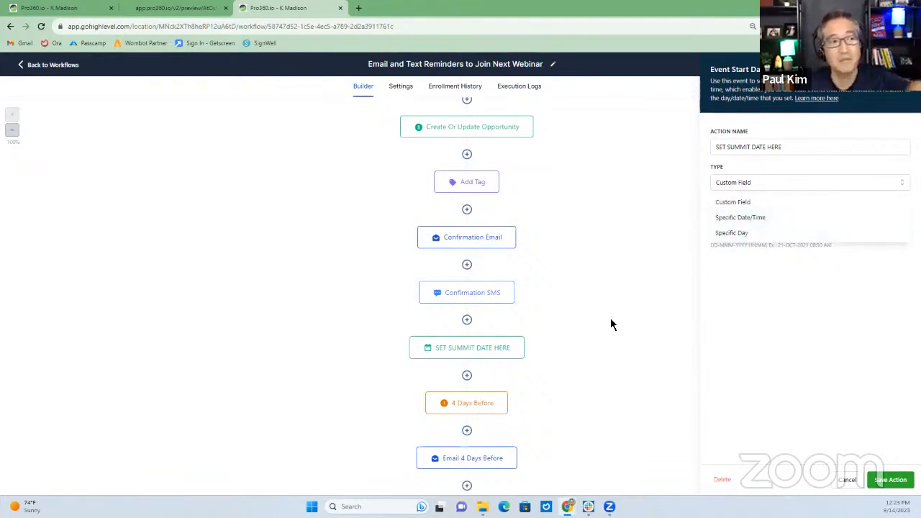
{"action": "left_click", "coordinate": [622, 301]}
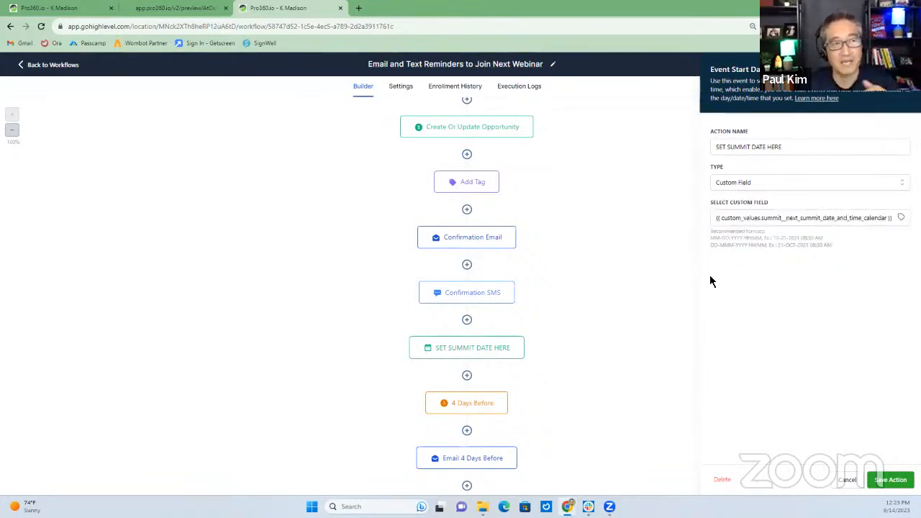
{"action": "scroll", "coordinate": [535, 338], "scroll_direction": "down", "scroll_amount": 3}
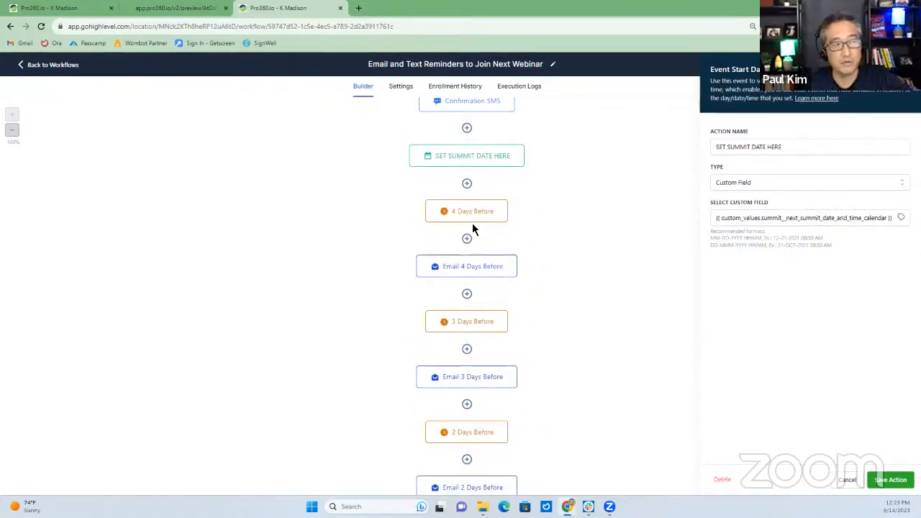
{"action": "scroll", "coordinate": [612, 331], "scroll_direction": "down", "scroll_amount": 2}
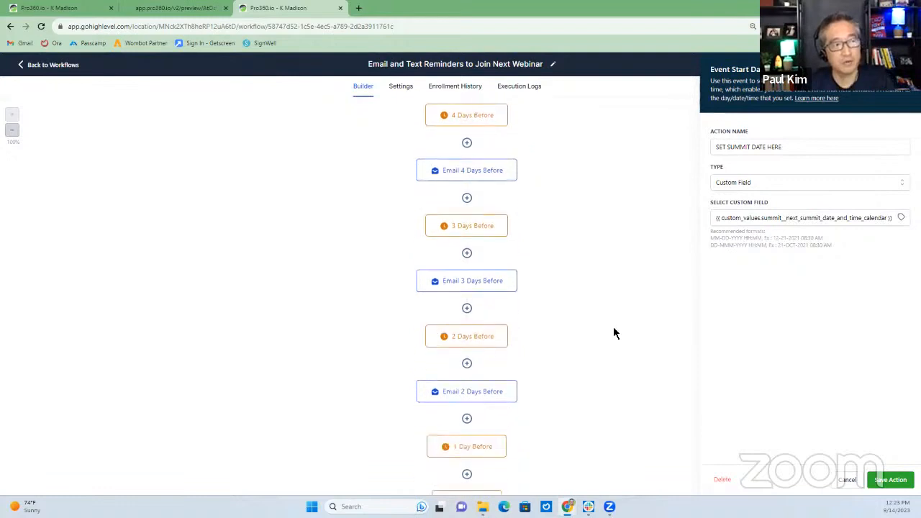
{"action": "scroll", "coordinate": [553, 348], "scroll_direction": "down", "scroll_amount": 1}
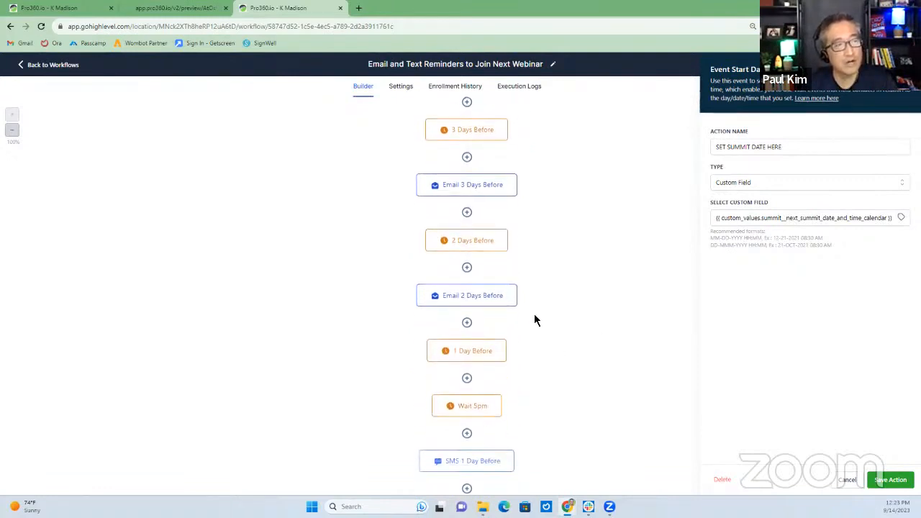
{"action": "scroll", "coordinate": [534, 317], "scroll_direction": "up", "scroll_amount": 3}
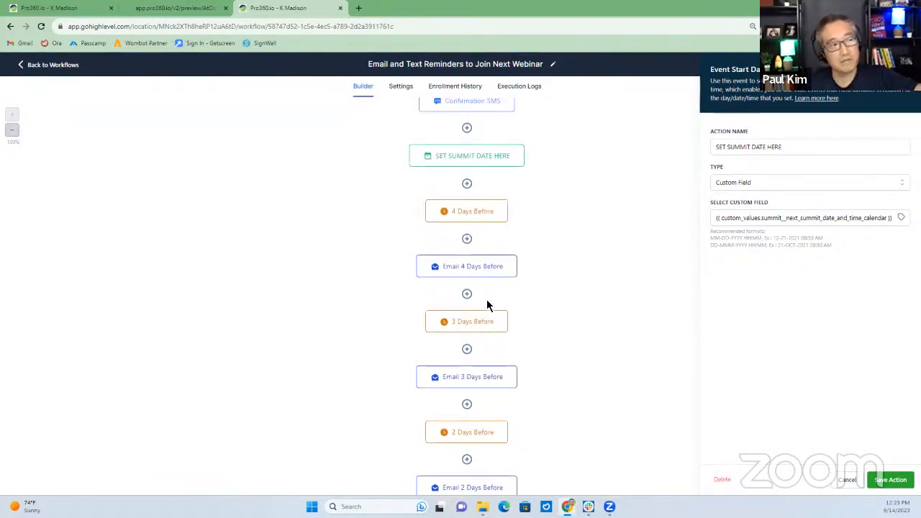
{"action": "scroll", "coordinate": [516, 369], "scroll_direction": "down", "scroll_amount": 4}
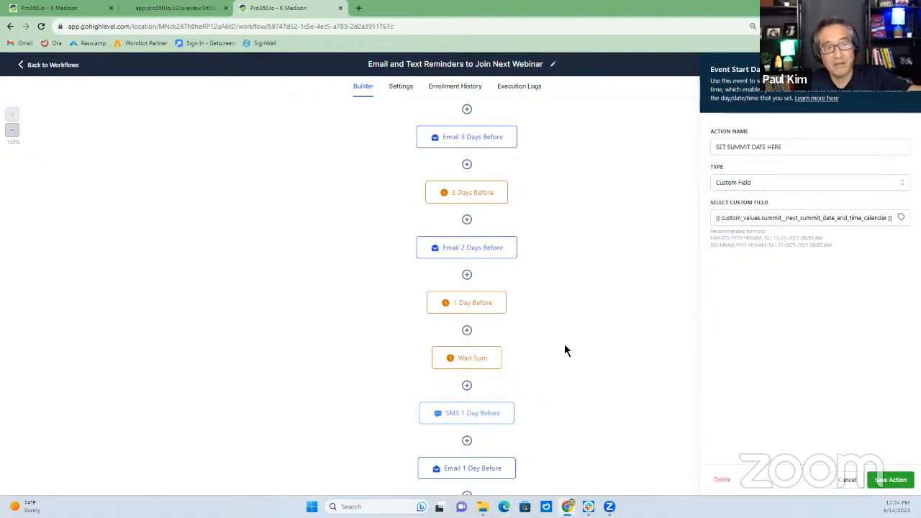
{"action": "scroll", "coordinate": [566, 349], "scroll_direction": "down", "scroll_amount": 1}
{"action": "scroll", "coordinate": [567, 343], "scroll_direction": "up", "scroll_amount": 1}
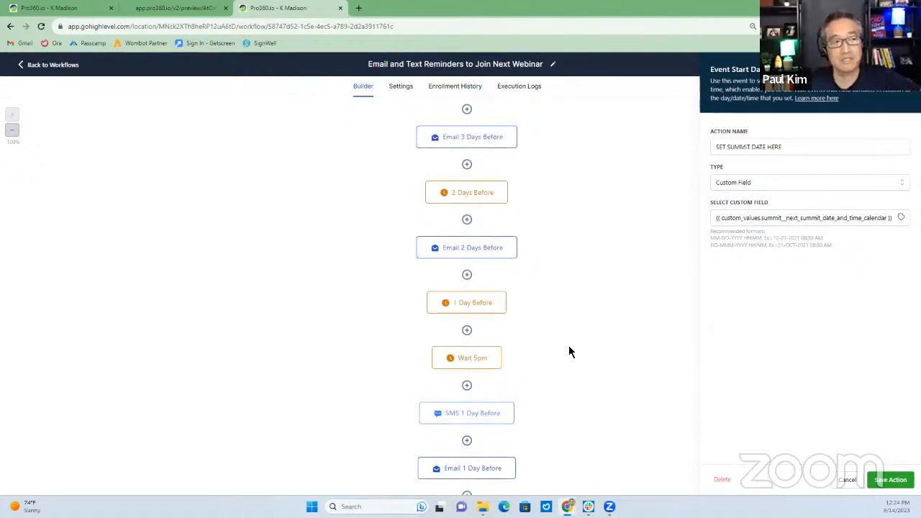
{"action": "scroll", "coordinate": [584, 372], "scroll_direction": "down", "scroll_amount": 2}
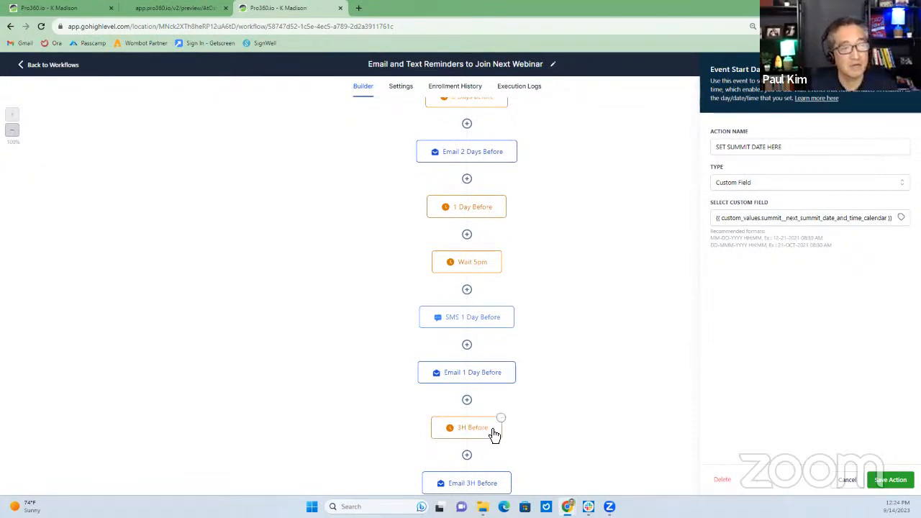
{"action": "scroll", "coordinate": [537, 428], "scroll_direction": "down", "scroll_amount": 2}
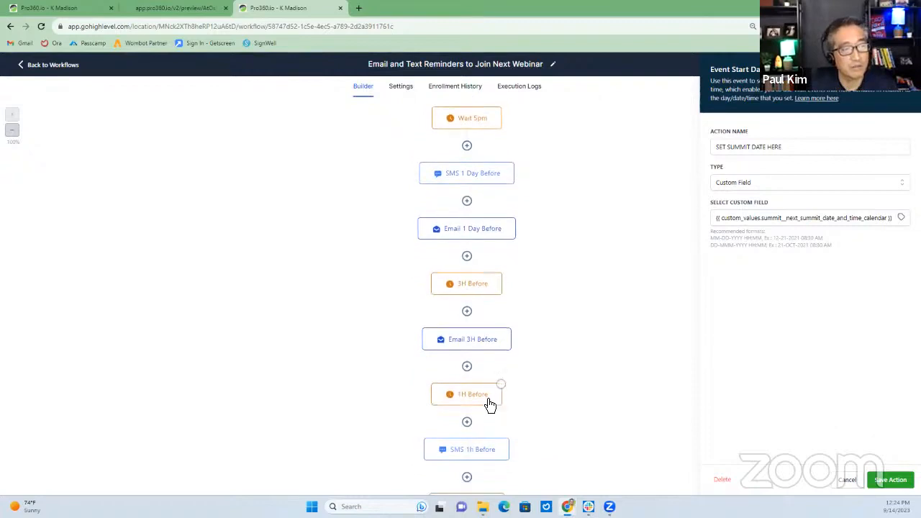
{"action": "scroll", "coordinate": [489, 405], "scroll_direction": "down", "scroll_amount": 2}
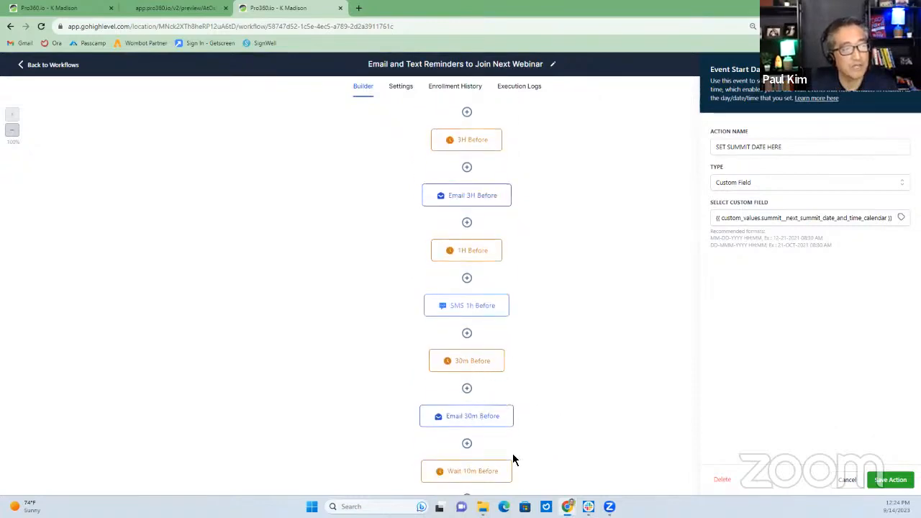
{"action": "scroll", "coordinate": [507, 471], "scroll_direction": "down", "scroll_amount": 1}
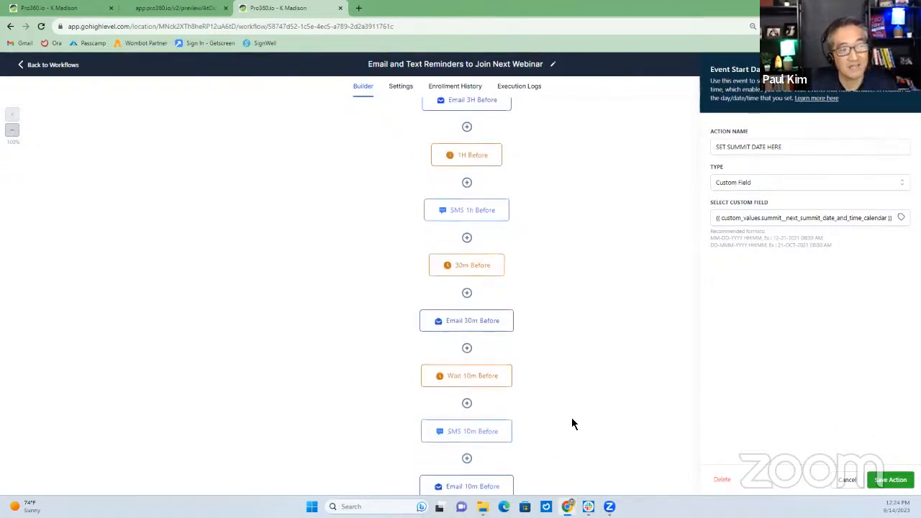
{"action": "scroll", "coordinate": [571, 417], "scroll_direction": "up", "scroll_amount": 2}
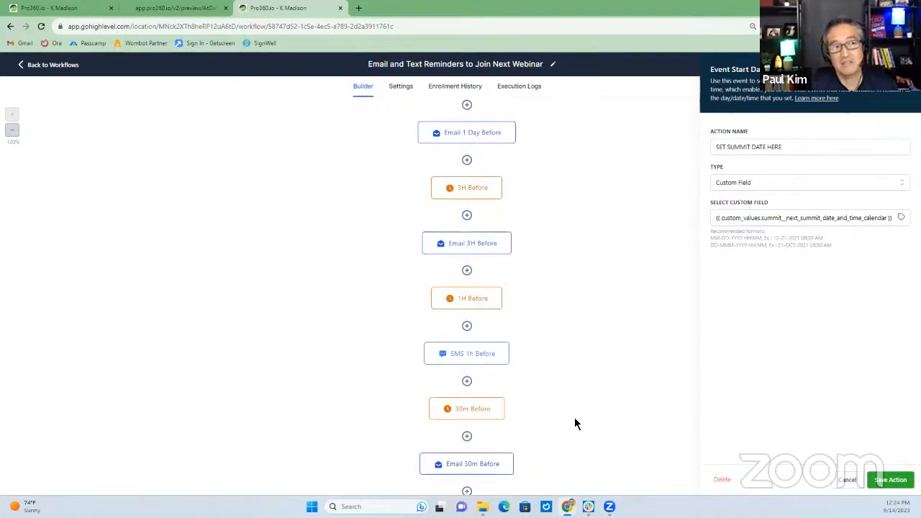
{"action": "scroll", "coordinate": [575, 424], "scroll_direction": "up", "scroll_amount": 2}
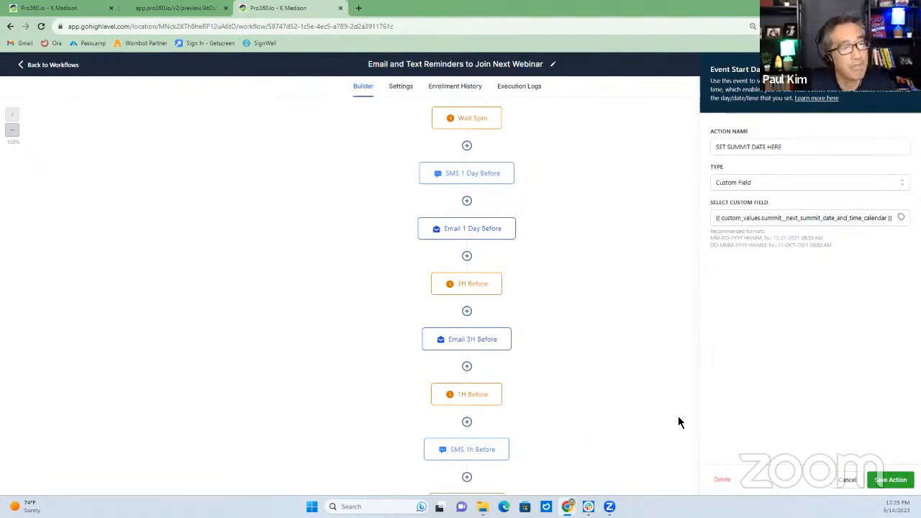
{"action": "scroll", "coordinate": [573, 371], "scroll_direction": "down", "scroll_amount": 5}
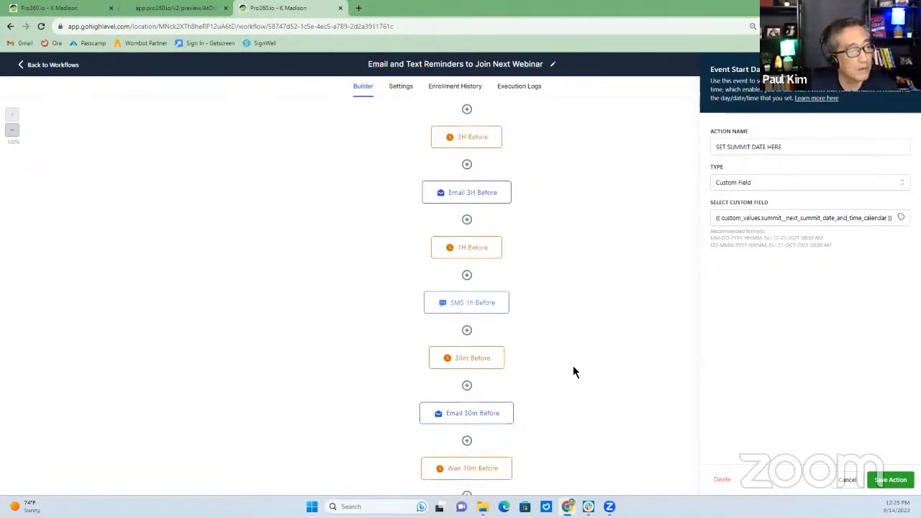
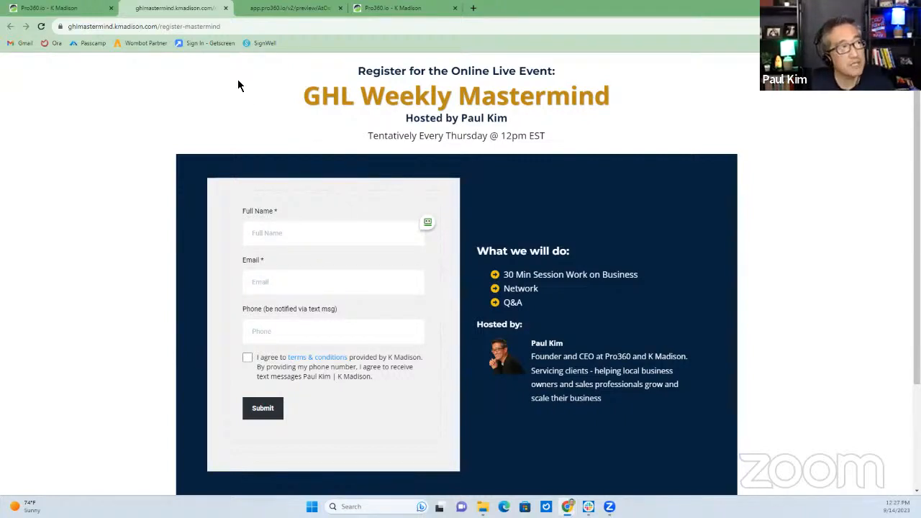
Close the ghlmastermind.kmadison.com tab to return to the funnel's Registration Page step
{"action": "left_click", "coordinate": [226, 10]}
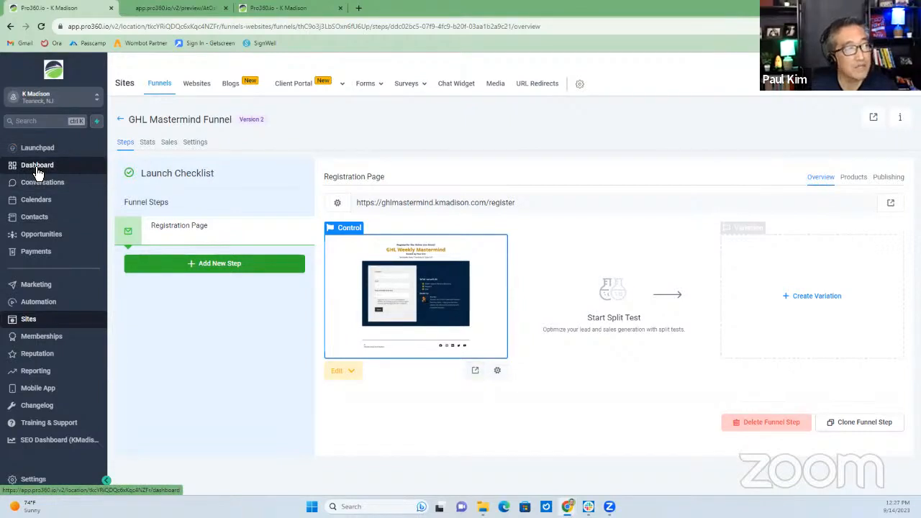
Leave the reminder workflow, switch to Agency View, and open the Agency Dashboard
{"action": "left_click", "coordinate": [277, 11]}
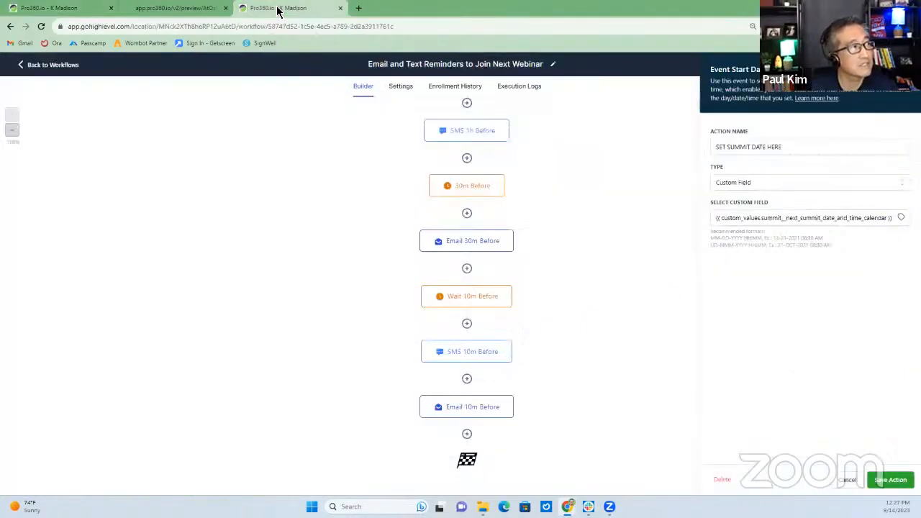
{"action": "left_click", "coordinate": [55, 66]}
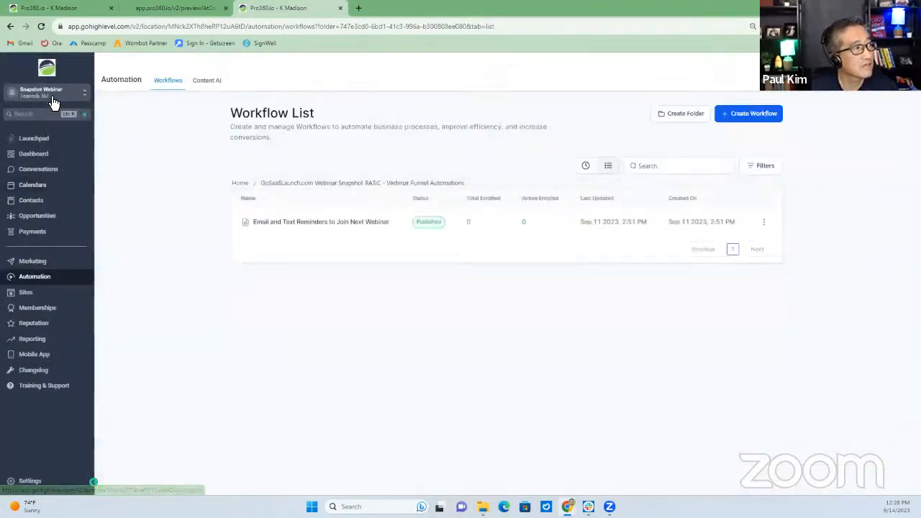
{"action": "left_click", "coordinate": [52, 93]}
{"action": "left_click", "coordinate": [121, 119]}
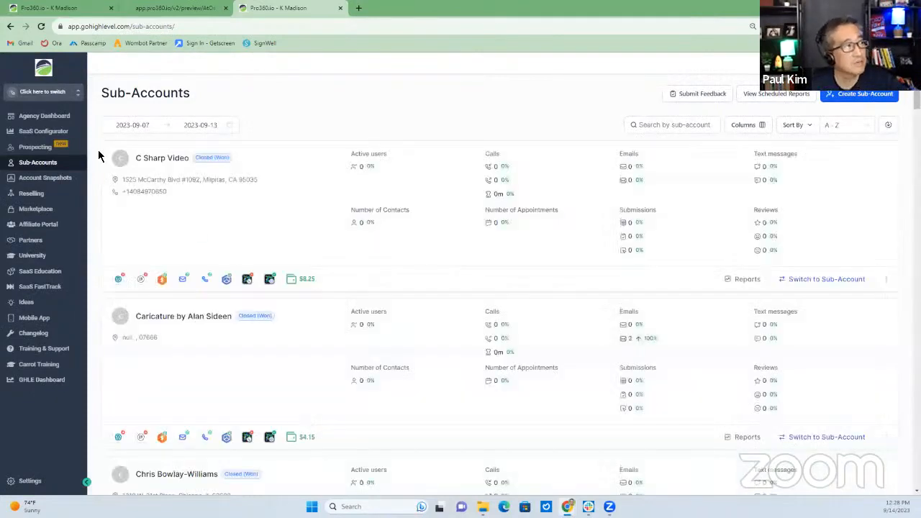
{"action": "left_click", "coordinate": [57, 117]}
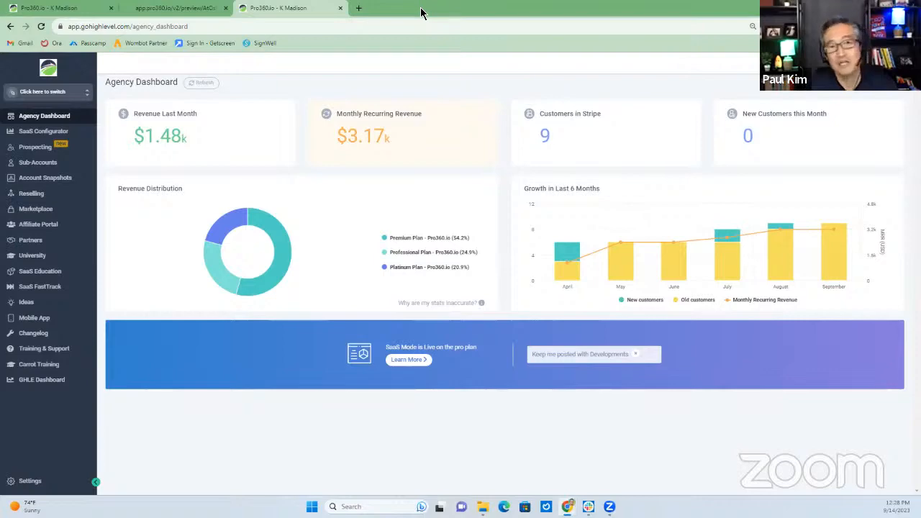
Restore the Chrome window to a smaller size for screen sharing
{"action": "double_click", "coordinate": [421, 12]}
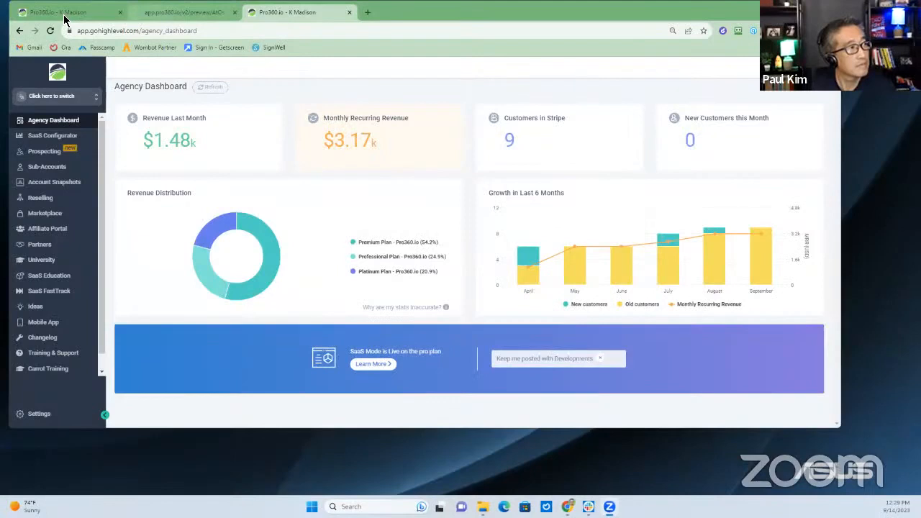
Return to the KM GHL Mastermind Funnels folder and bring the Google Domains DNS window into view
{"action": "left_click", "coordinate": [57, 12]}
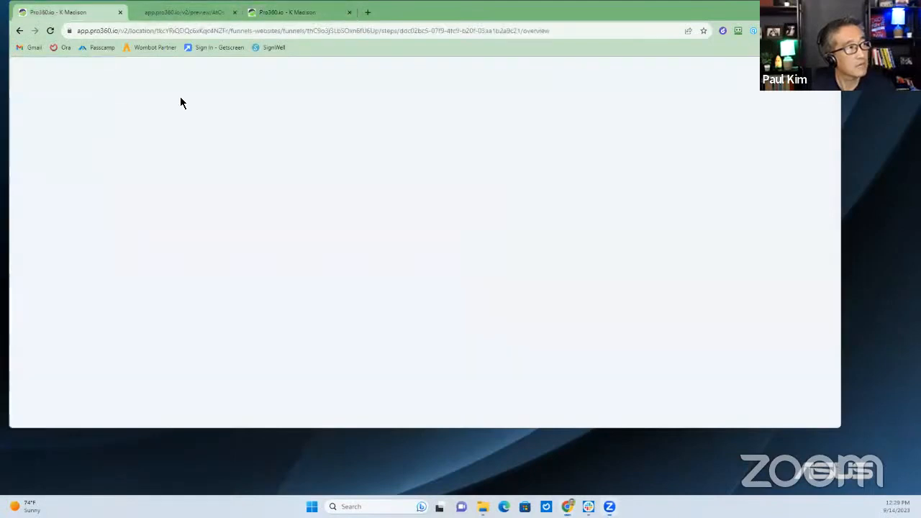
{"action": "left_click", "coordinate": [130, 124]}
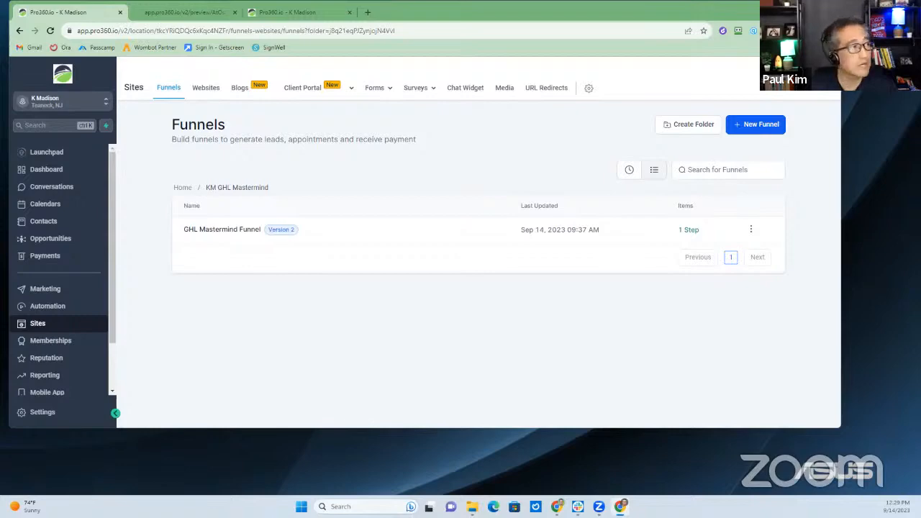
{"action": "left_click_drag", "start_coordinate": [920, 34], "coordinate": [534, 35]}
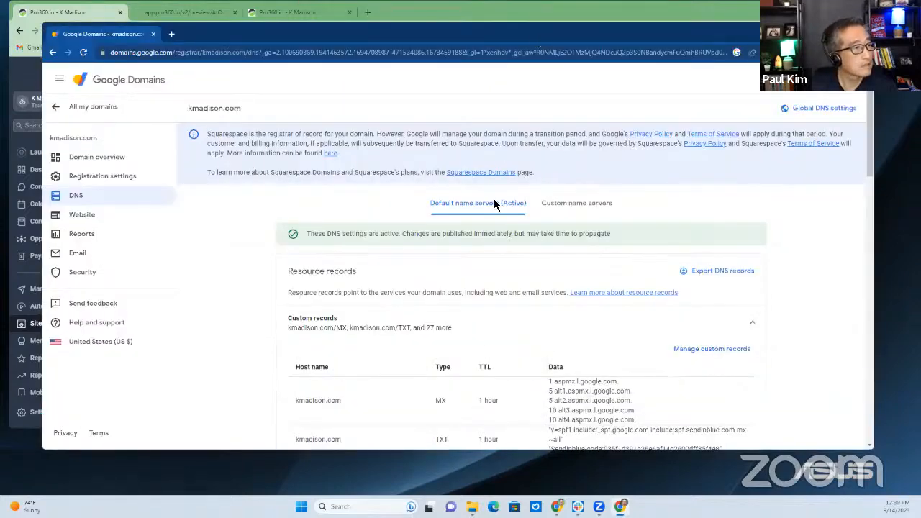
Start a new custom DNS record named webinar with type CNAME
{"action": "key", "text": "super+Up"}
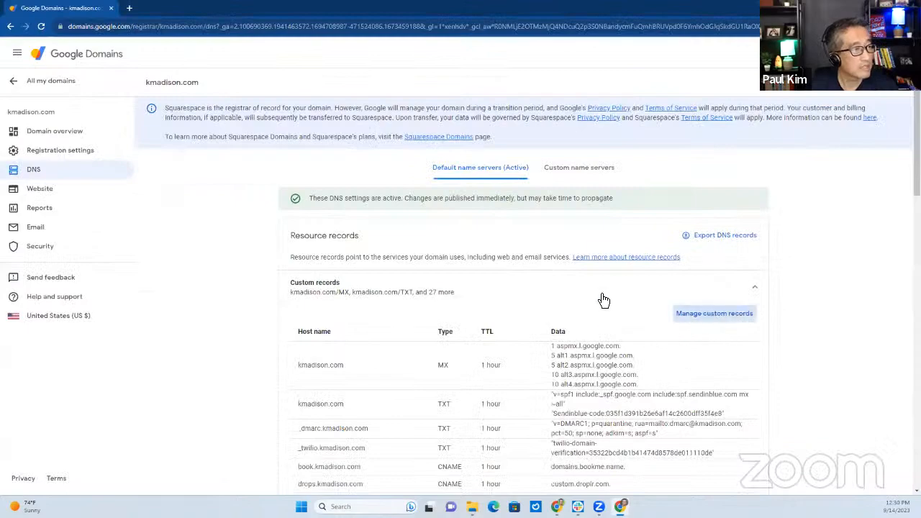
{"action": "scroll", "coordinate": [598, 300], "scroll_direction": "down", "scroll_amount": 7}
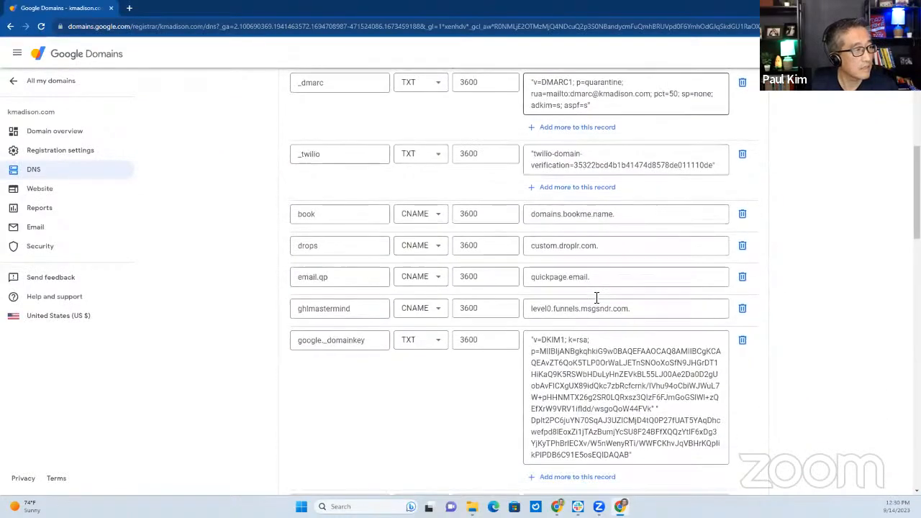
{"action": "scroll", "coordinate": [596, 297], "scroll_direction": "down", "scroll_amount": 10}
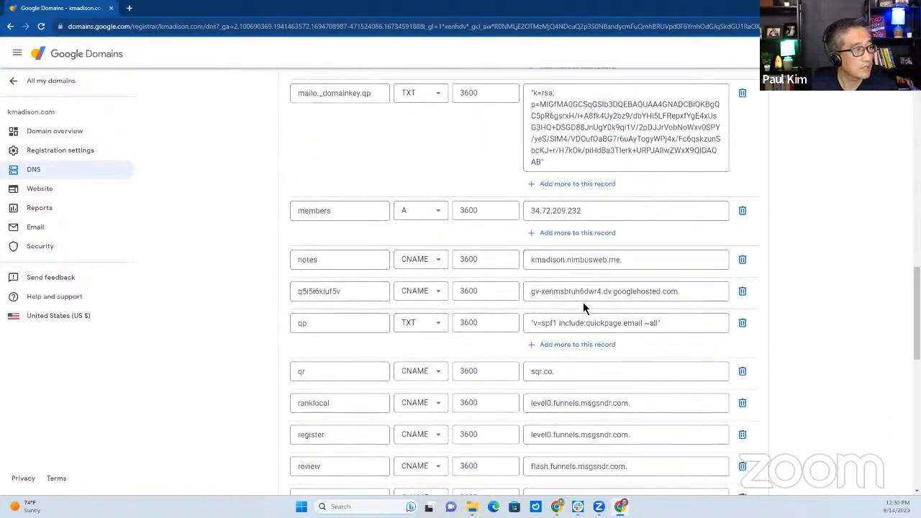
{"action": "scroll", "coordinate": [411, 366], "scroll_direction": "down", "scroll_amount": 6}
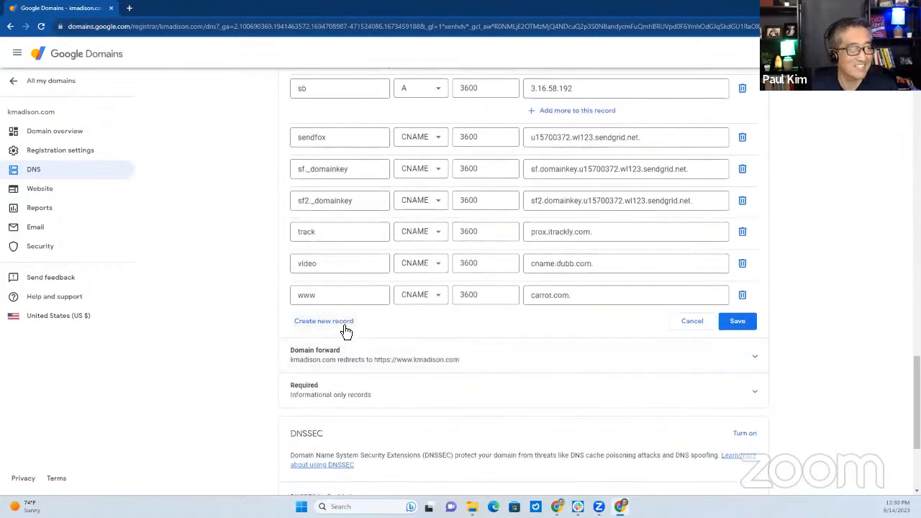
{"action": "left_click", "coordinate": [344, 323]}
{"action": "type", "text": "webinar"}
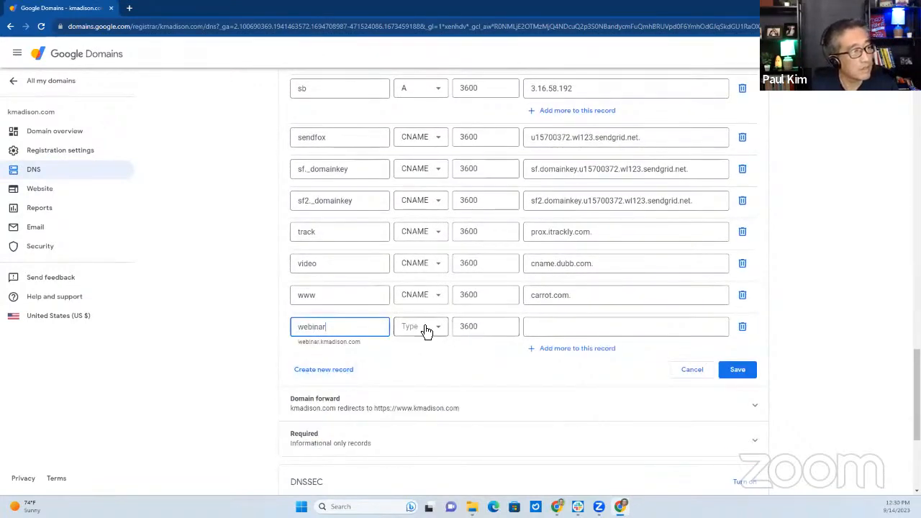
{"action": "left_click", "coordinate": [423, 330]}
{"action": "left_click", "coordinate": [416, 442]}
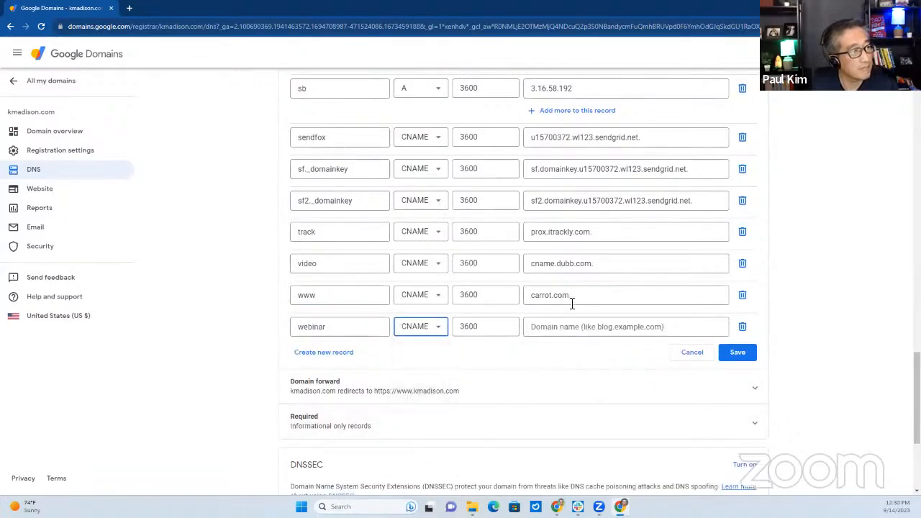
Point the webinar record to level0.funnels.msgsndr.com., save it, and minimize Google Domains
{"action": "scroll", "coordinate": [603, 203], "scroll_direction": "up", "scroll_amount": 1}
{"action": "left_click_drag", "start_coordinate": [630, 154], "coordinate": [505, 153]}
{"action": "key", "text": "ctrl+c"}
{"action": "scroll", "coordinate": [563, 340], "scroll_direction": "down", "scroll_amount": 1}
{"action": "scroll", "coordinate": [563, 339], "scroll_direction": "down", "scroll_amount": 3}
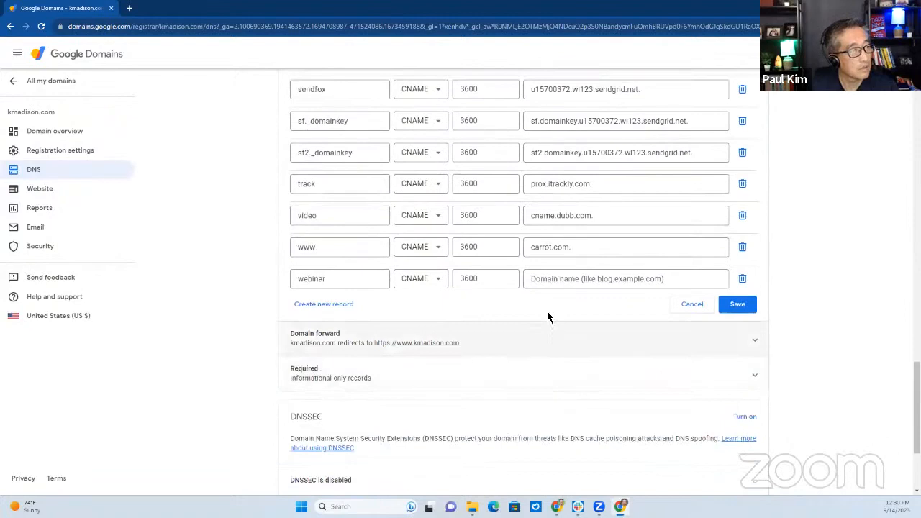
{"action": "left_click", "coordinate": [568, 279]}
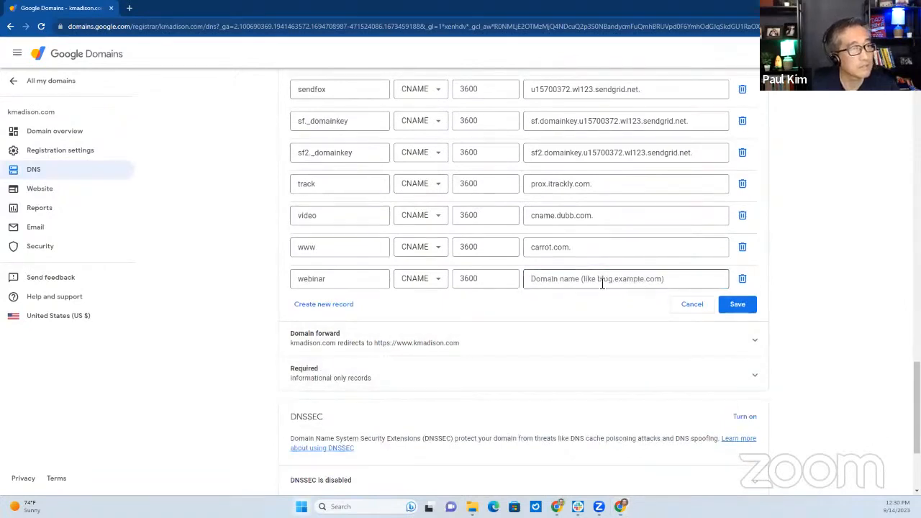
{"action": "key", "text": "ctrl+v"}
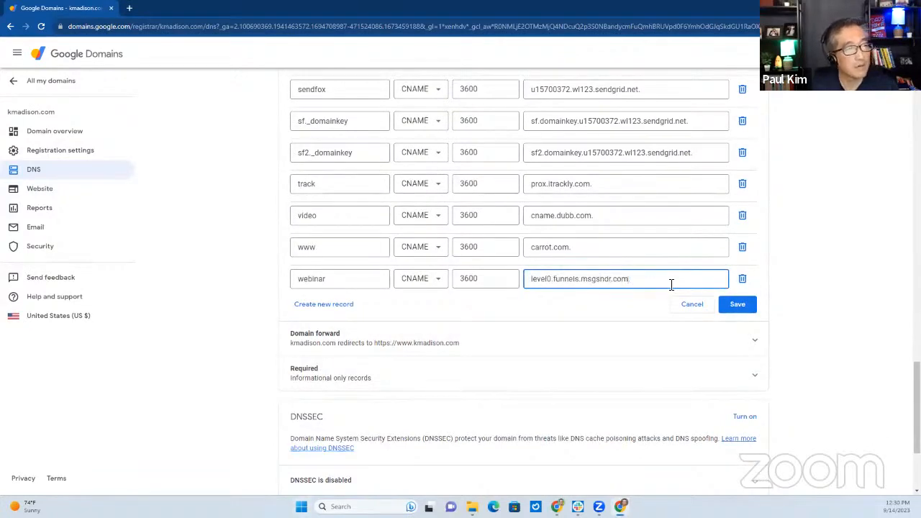
{"action": "left_click", "coordinate": [737, 306]}
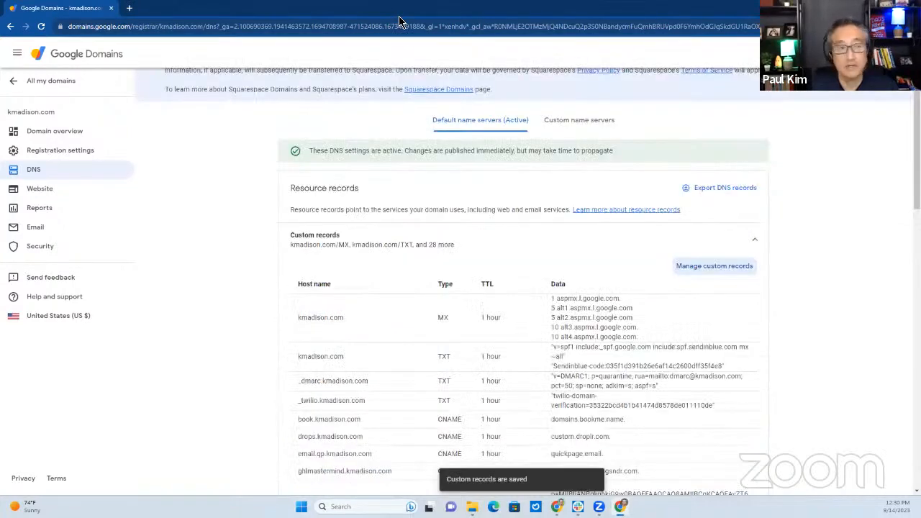
{"action": "left_click", "coordinate": [862, 7]}
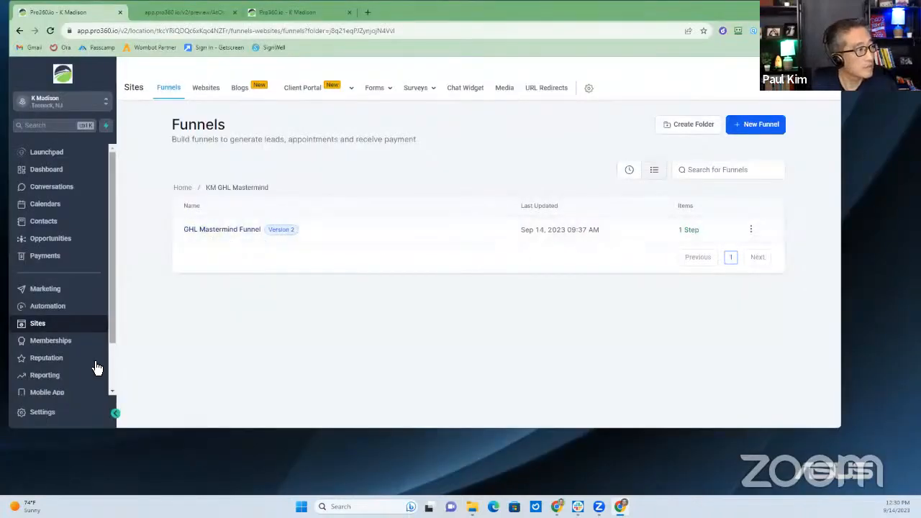
Add webinar.kmadison.com as a new domain under Settings > Domains
{"action": "scroll", "coordinate": [27, 376], "scroll_direction": "down", "scroll_amount": 2}
{"action": "left_click", "coordinate": [43, 413]}
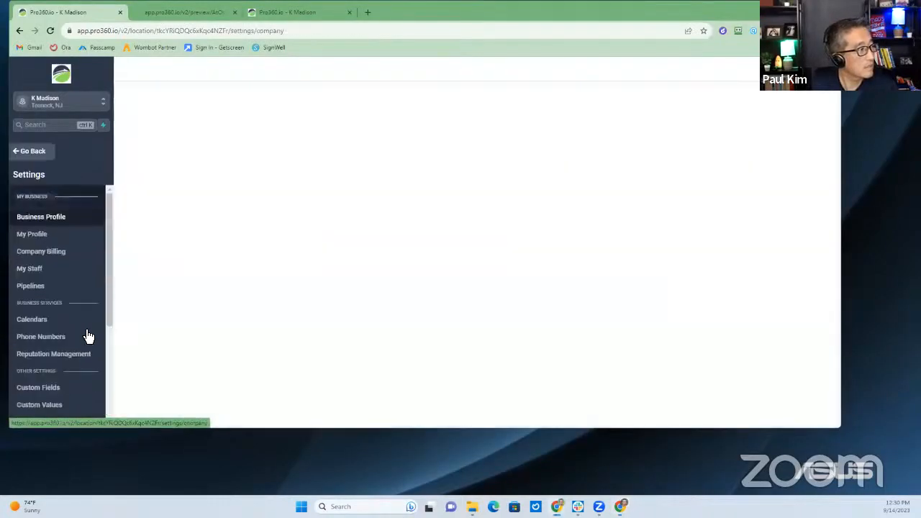
{"action": "scroll", "coordinate": [86, 335], "scroll_direction": "down", "scroll_amount": 3}
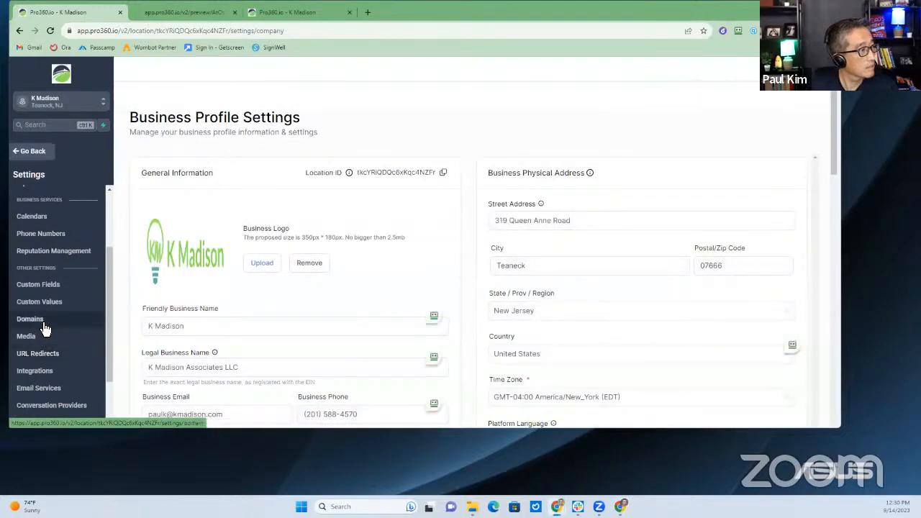
{"action": "left_click", "coordinate": [37, 319]}
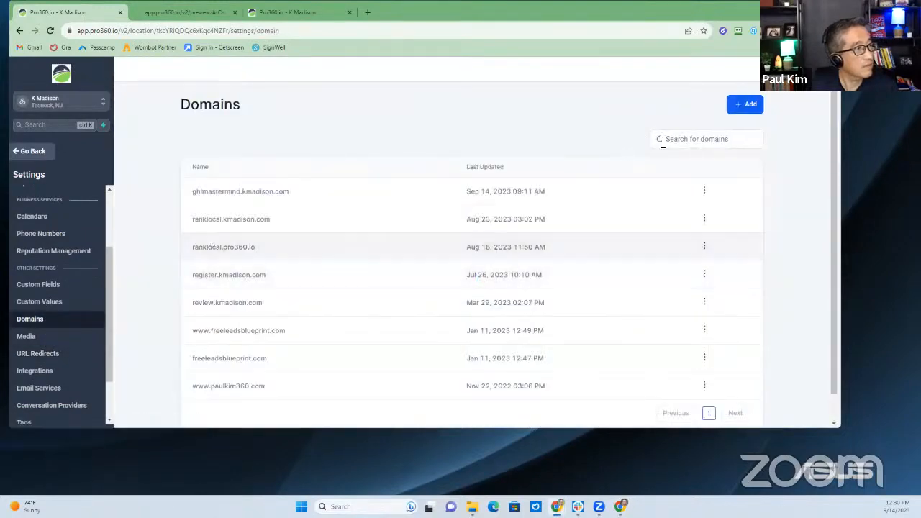
{"action": "left_click", "coordinate": [744, 108]}
{"action": "left_click", "coordinate": [345, 256]}
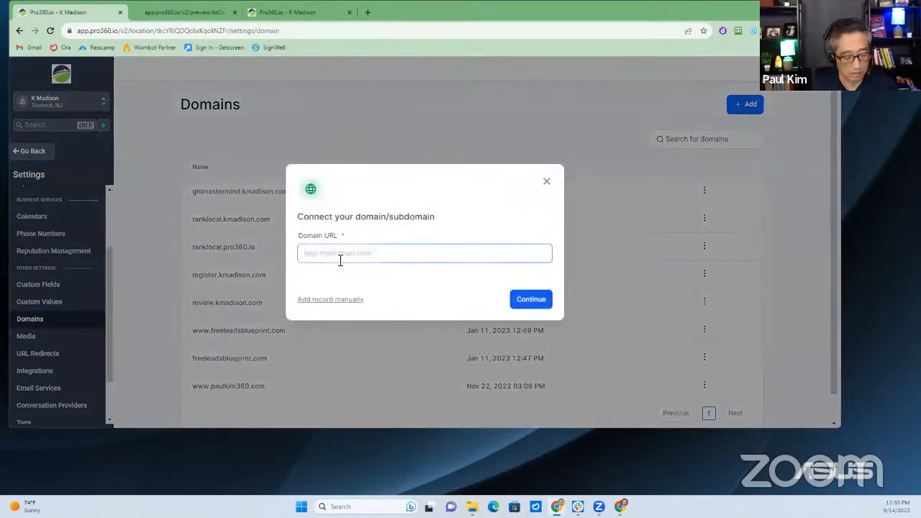
{"action": "type", "text": "webinar.kmadison.com"}
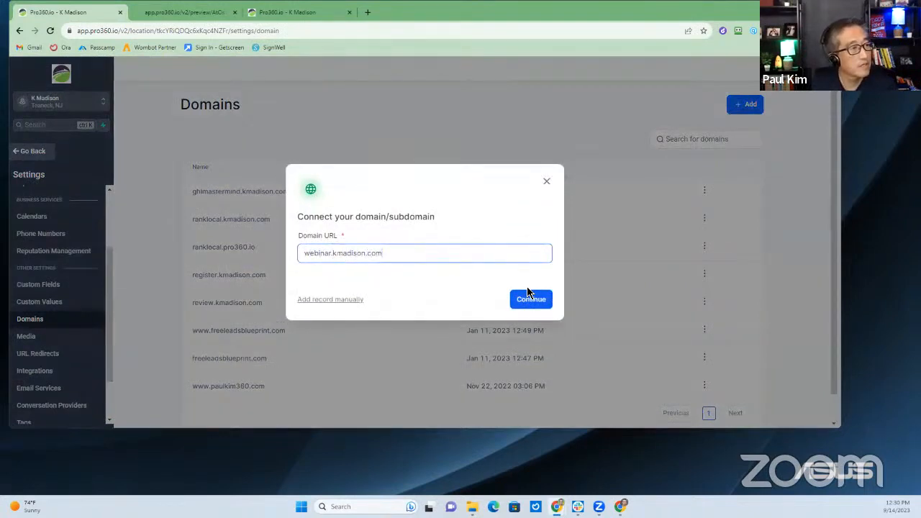
{"action": "left_click", "coordinate": [532, 311]}
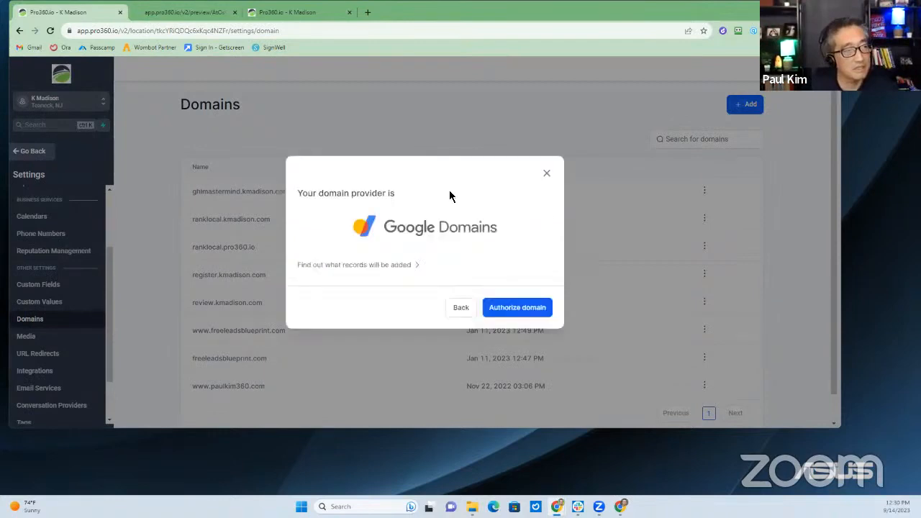
Try authorizing the domain via Google Domains, then close the failed authorization tab
{"action": "left_click", "coordinate": [515, 309]}
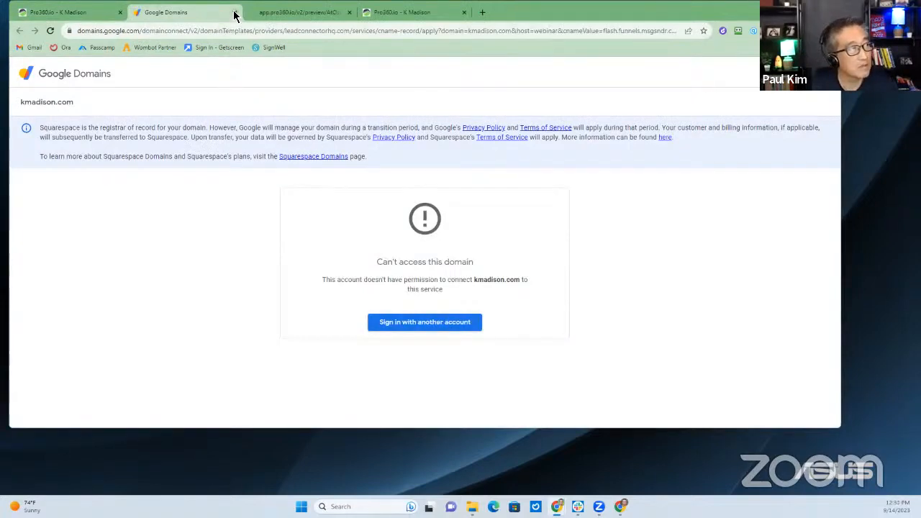
{"action": "left_click", "coordinate": [65, 12]}
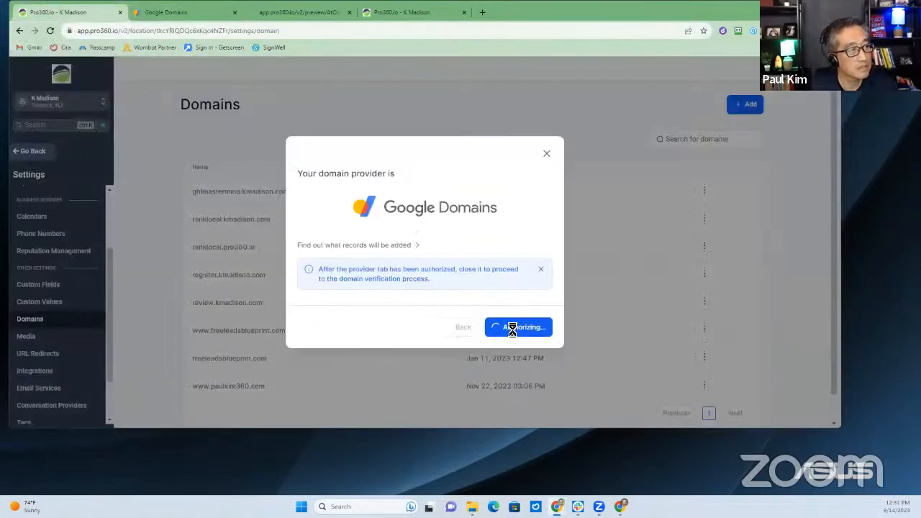
{"action": "left_click", "coordinate": [229, 15]}
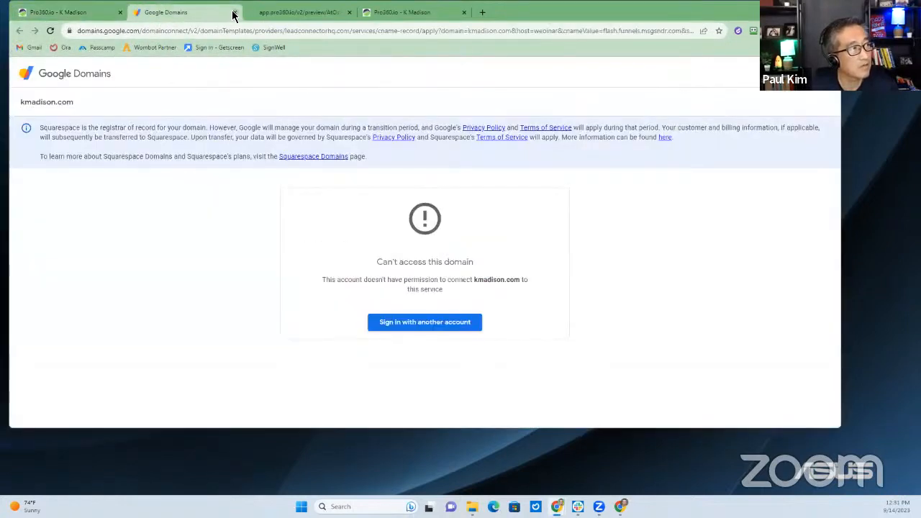
{"action": "left_click", "coordinate": [234, 13]}
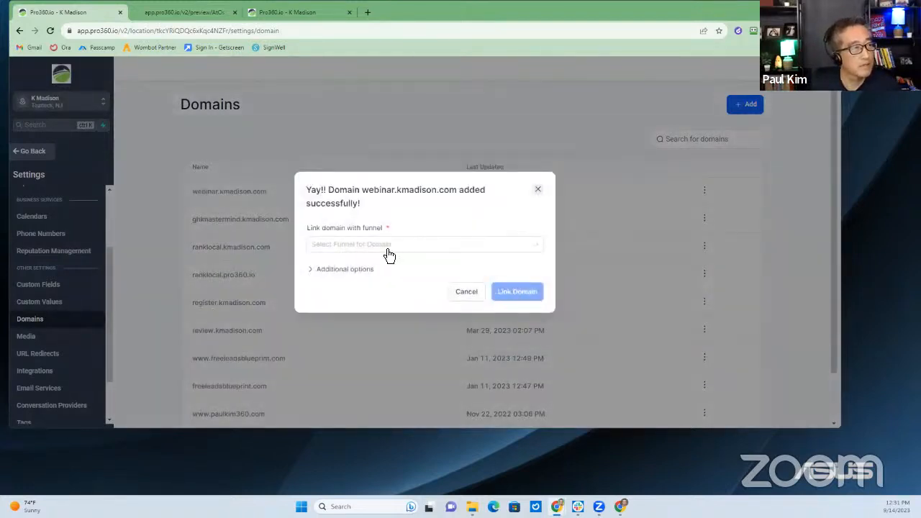
Link webinar.kmadison.com to GHL Webinar Funnel with Registration Page as the default step
{"action": "left_click", "coordinate": [363, 247]}
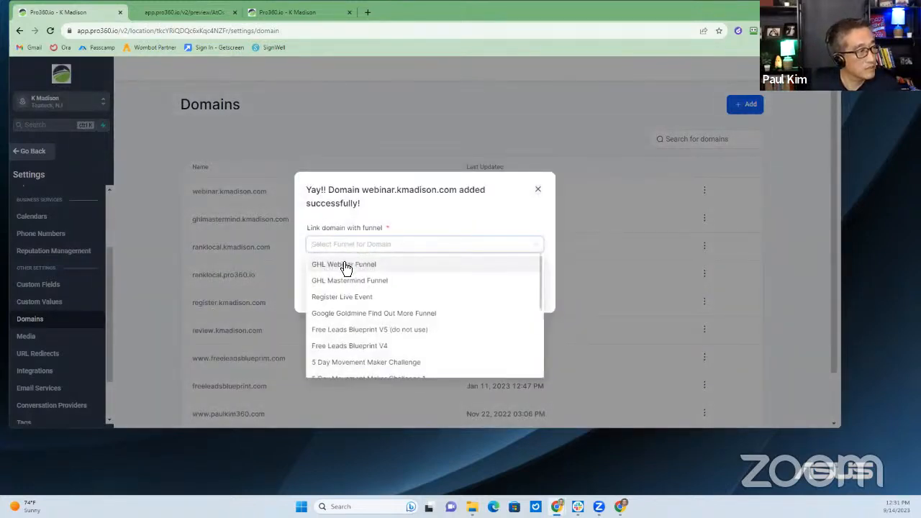
{"action": "left_click", "coordinate": [353, 269]}
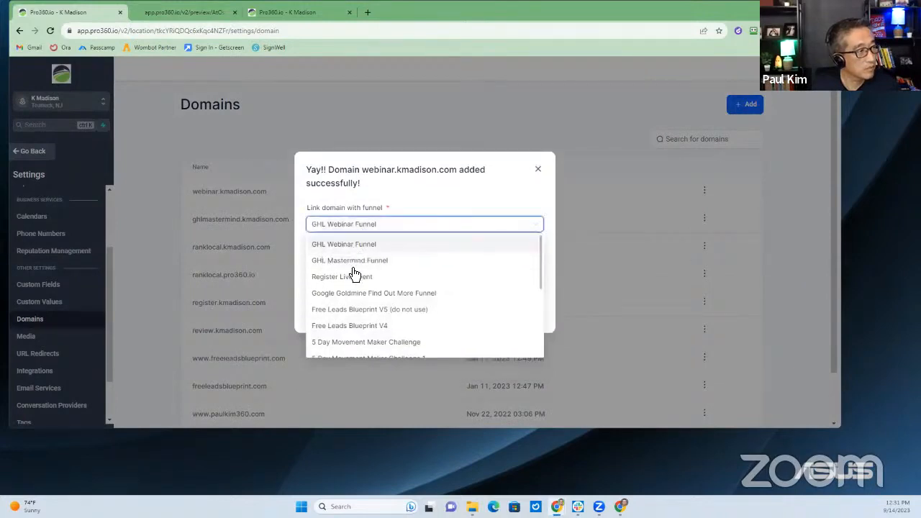
{"action": "left_click", "coordinate": [375, 264]}
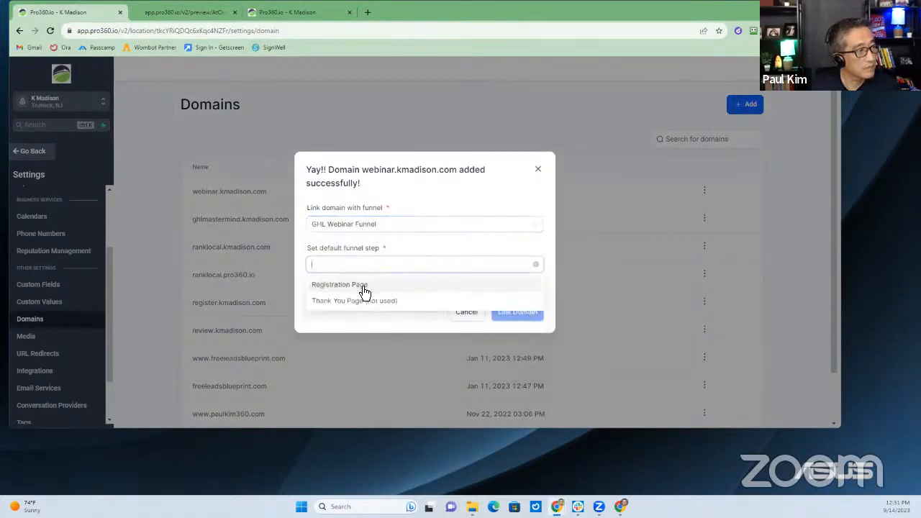
{"action": "left_click", "coordinate": [364, 288]}
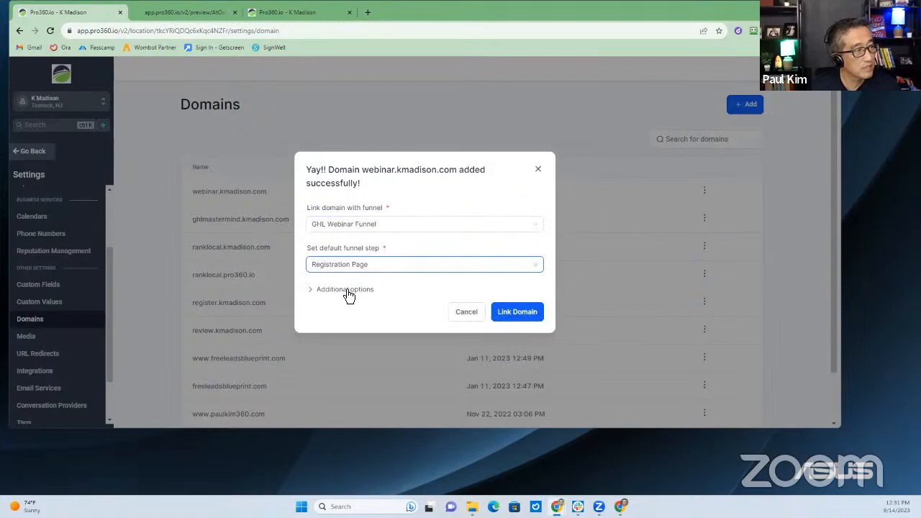
{"action": "left_click", "coordinate": [346, 290]}
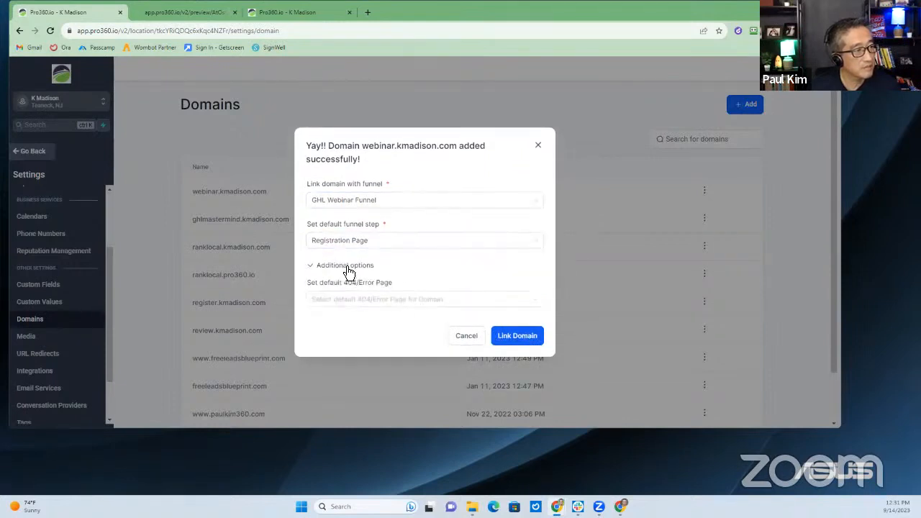
{"action": "left_click", "coordinate": [348, 269]}
{"action": "left_click", "coordinate": [523, 311]}
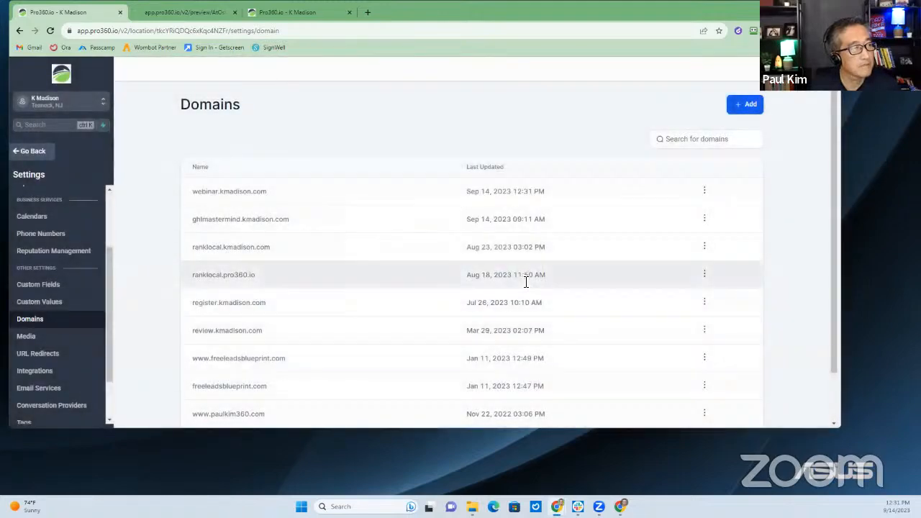
Move from Funnels to Automation, peek into KM Webinars, and return to the top-level workflow list
{"action": "left_click", "coordinate": [29, 152]}
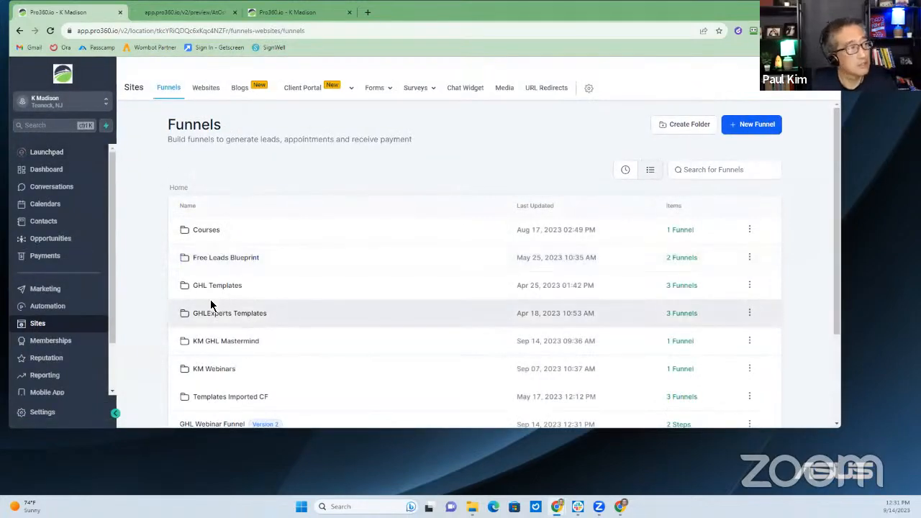
{"action": "left_click", "coordinate": [46, 309]}
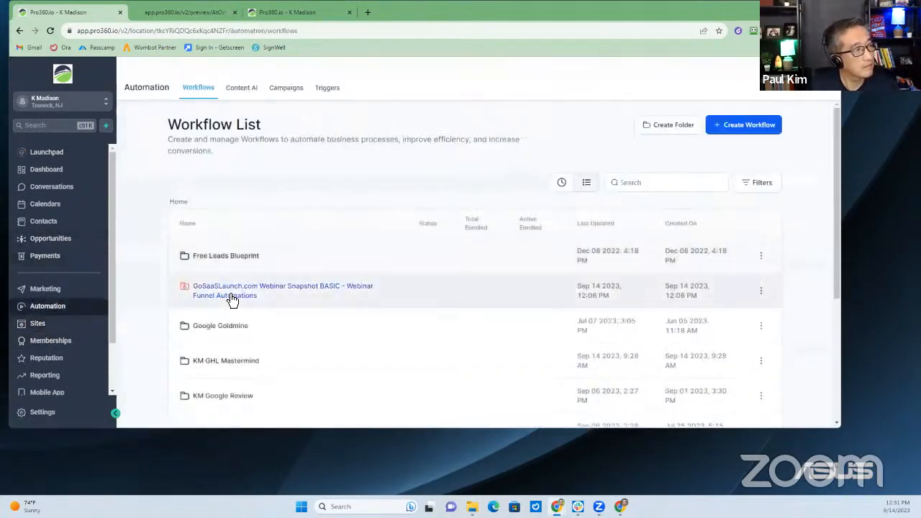
{"action": "scroll", "coordinate": [195, 293], "scroll_direction": "down", "scroll_amount": 1}
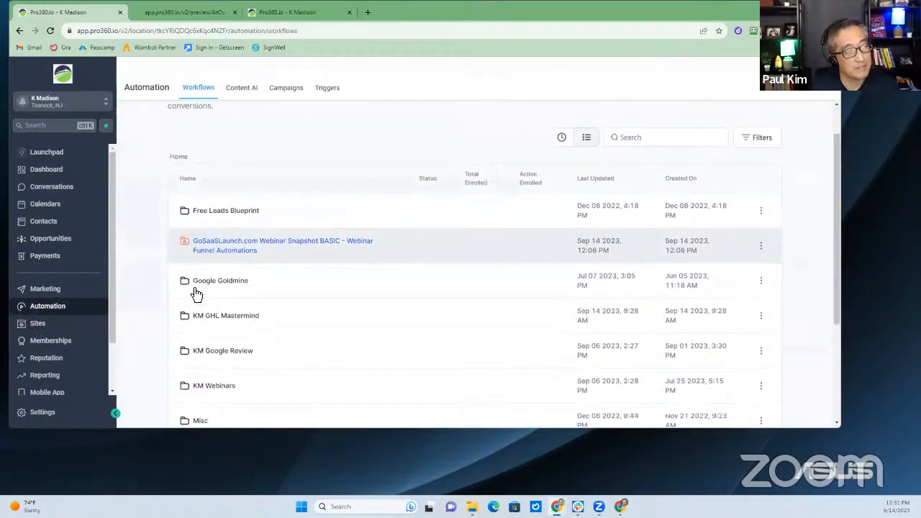
{"action": "scroll", "coordinate": [201, 291], "scroll_direction": "down", "scroll_amount": 1}
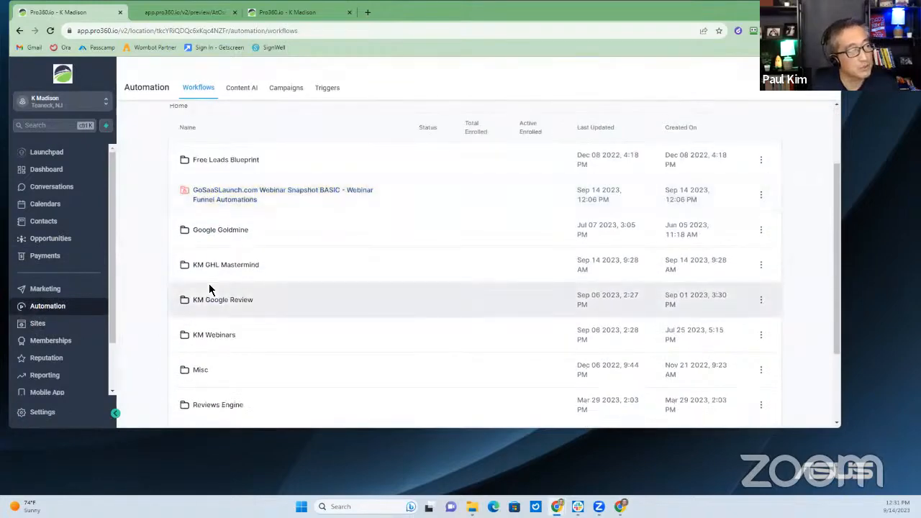
{"action": "scroll", "coordinate": [382, 256], "scroll_direction": "up", "scroll_amount": 2}
{"action": "scroll", "coordinate": [434, 307], "scroll_direction": "down", "scroll_amount": 2}
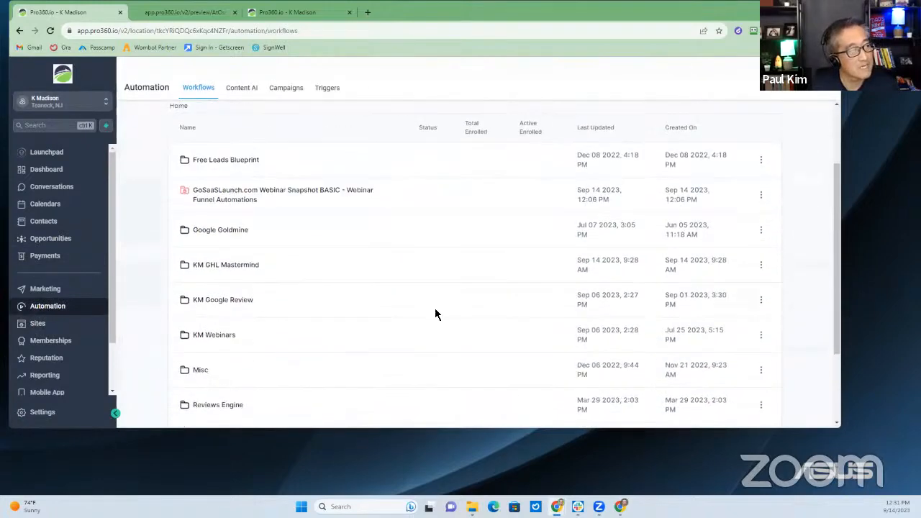
{"action": "left_click", "coordinate": [231, 340]}
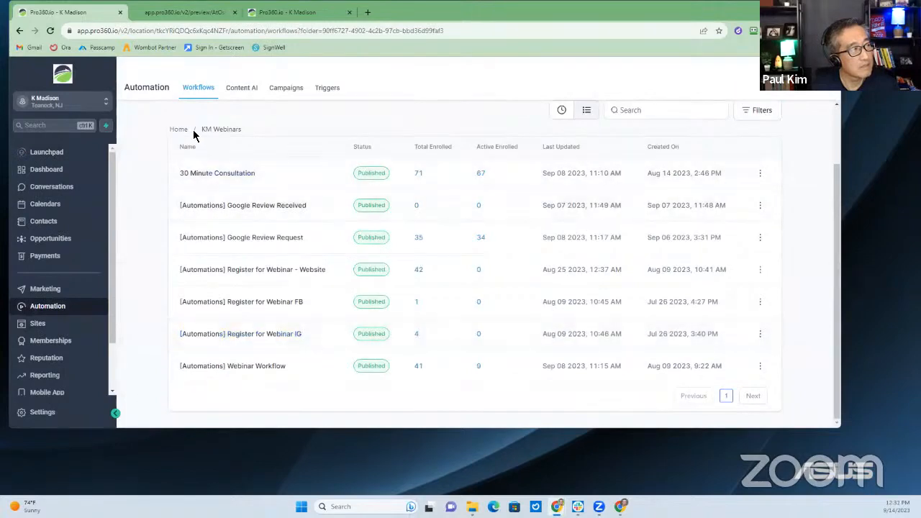
{"action": "left_click", "coordinate": [180, 130]}
{"action": "scroll", "coordinate": [724, 157], "scroll_direction": "up", "scroll_amount": 2}
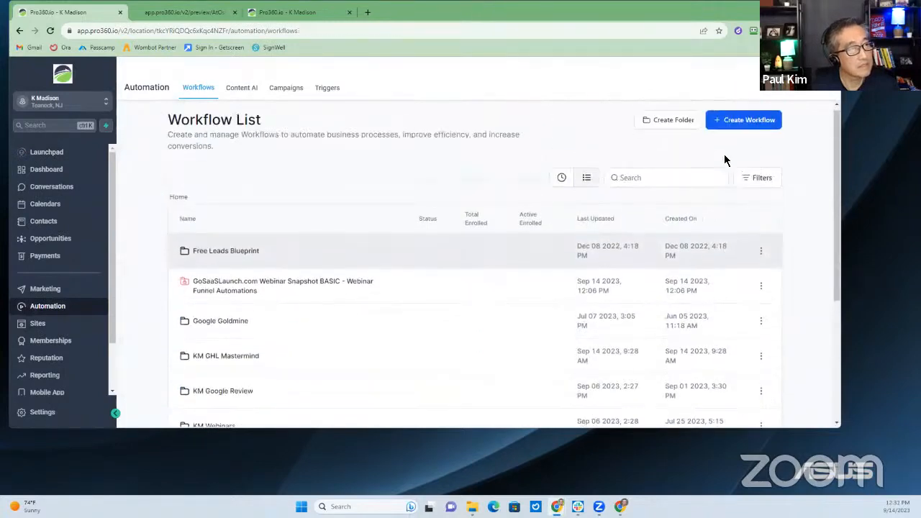
Create a workflow folder named GHL Webinar Funnel and open it
{"action": "left_click", "coordinate": [669, 126]}
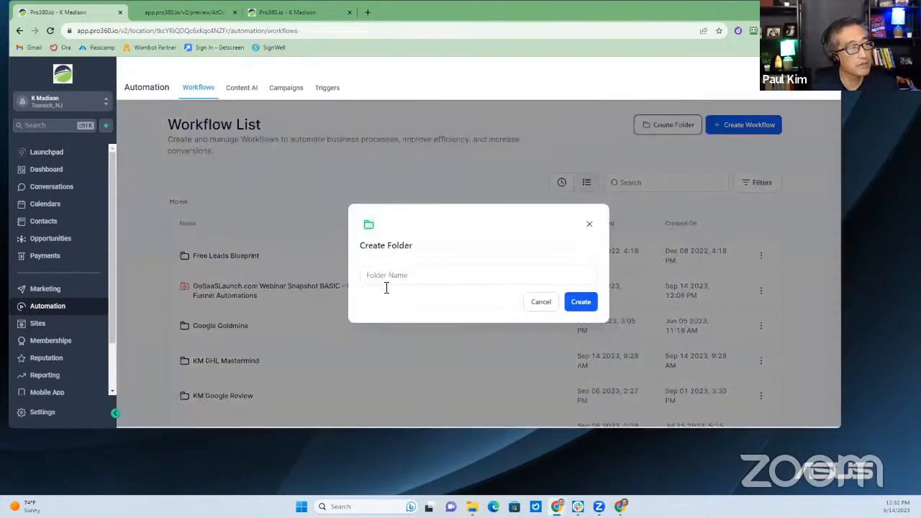
{"action": "left_click", "coordinate": [438, 272]}
{"action": "type", "text": "GHL Webinar Funnel"}
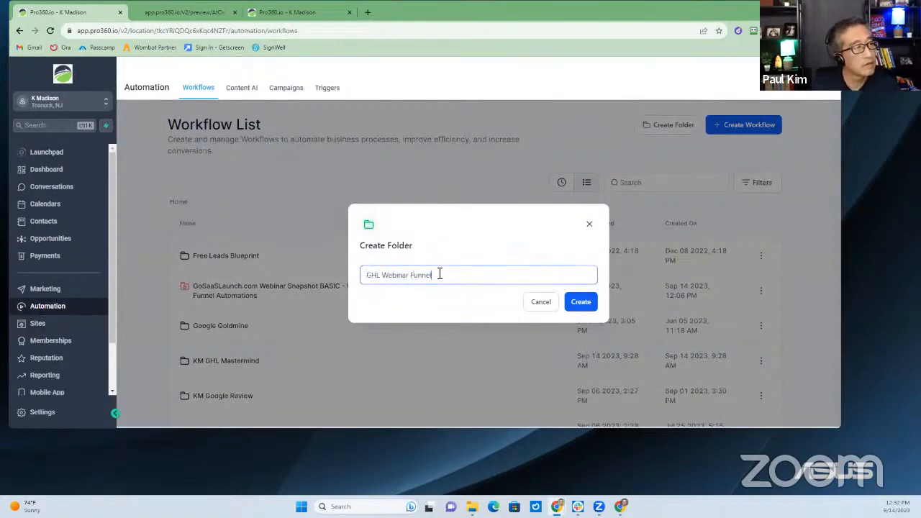
{"action": "left_click", "coordinate": [580, 301]}
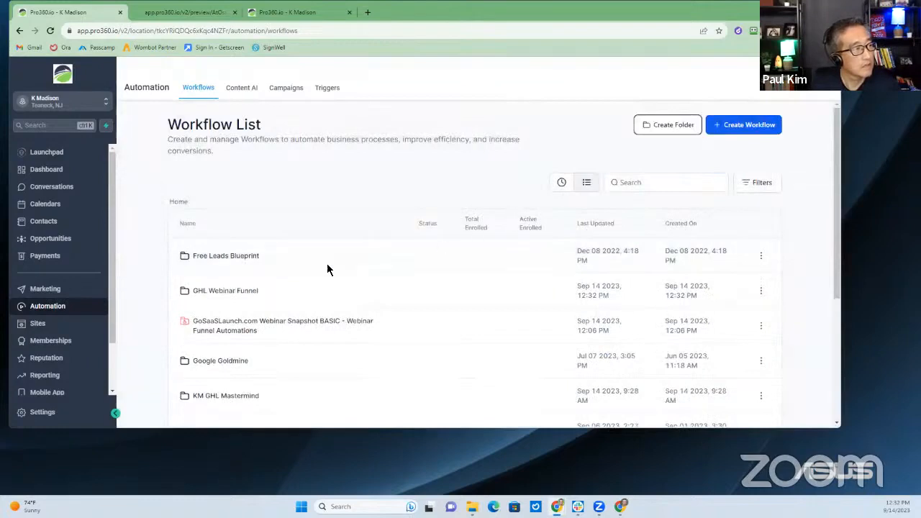
{"action": "left_click", "coordinate": [240, 293]}
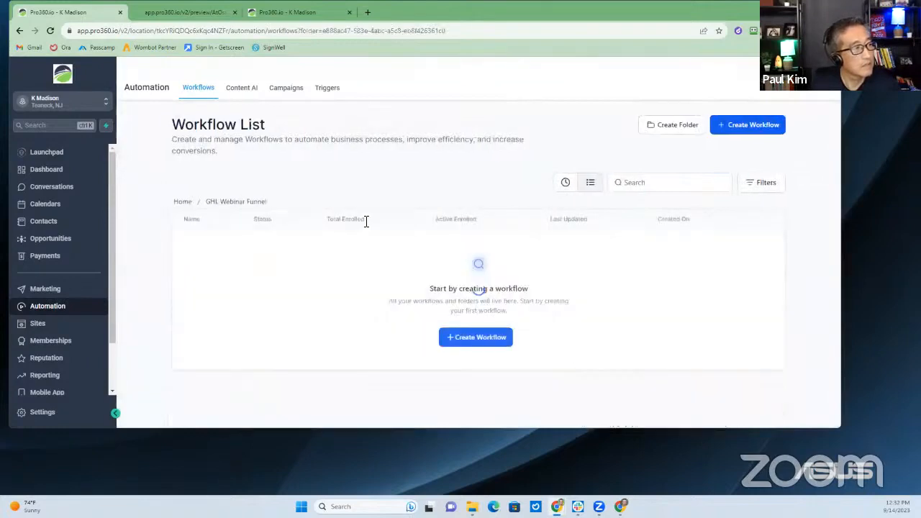
Start a blank workflow from scratch titled 'Webinar Funnel Workflow'
{"action": "left_click", "coordinate": [748, 137]}
{"action": "left_click", "coordinate": [351, 264]}
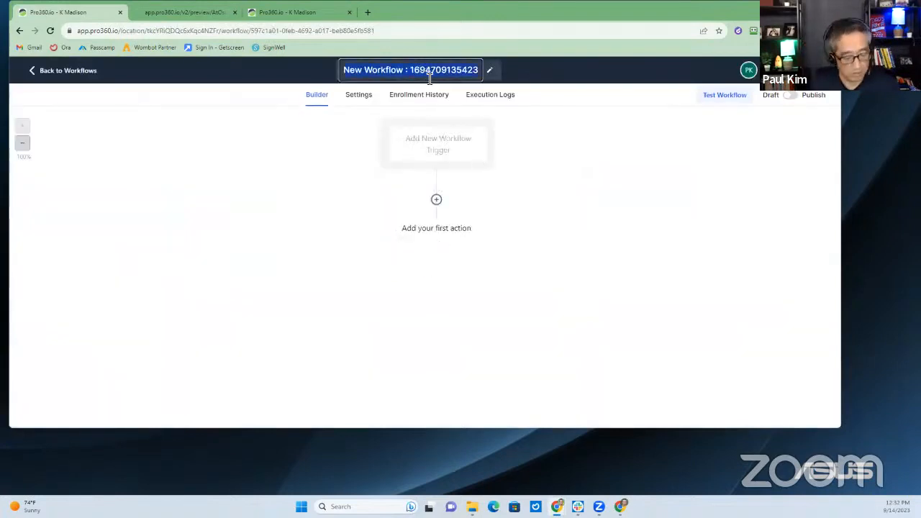
{"action": "type", "text": "Weg"}
{"action": "key", "text": "BackSpace"}
{"action": "type", "text": "b"}
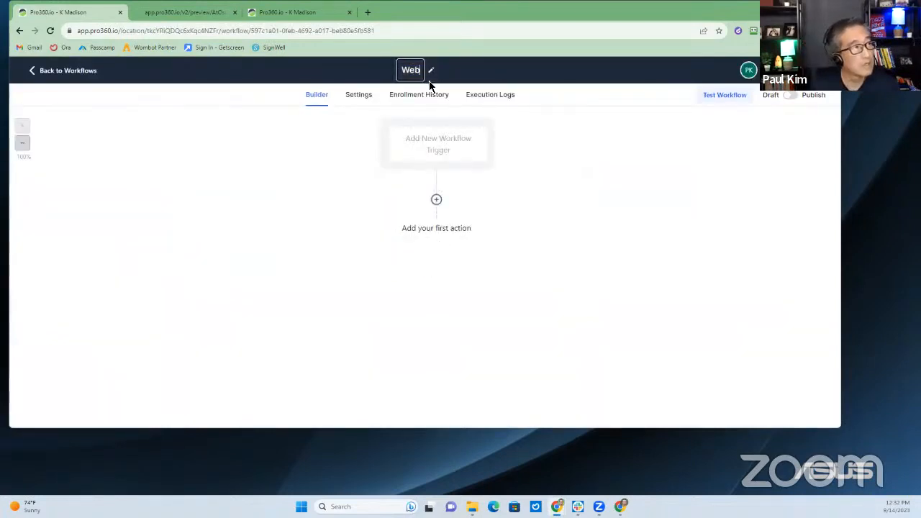
{"action": "type", "text": "inar Work"}
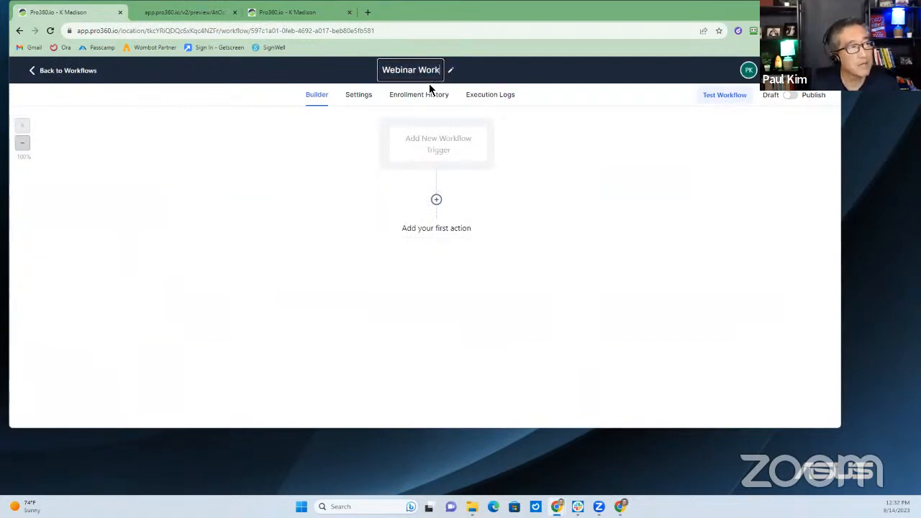
{"action": "type", "text": "flow"}
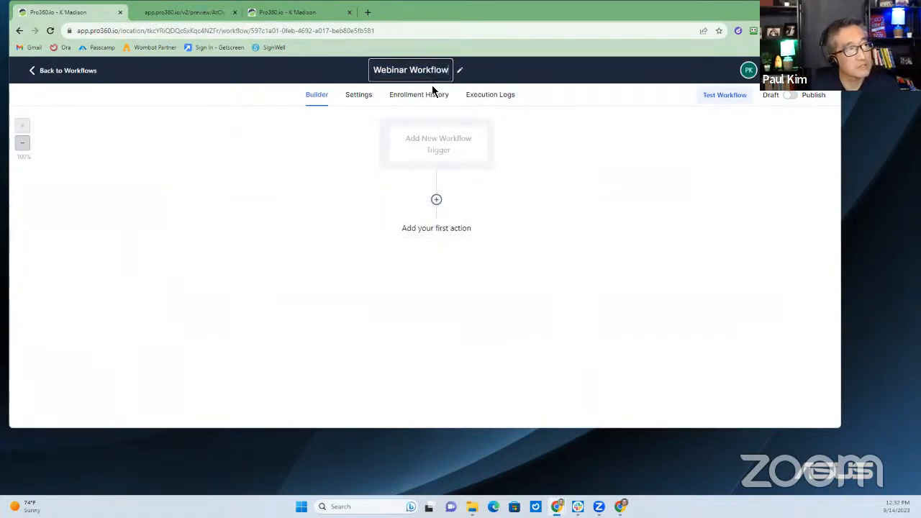
{"action": "key", "text": "BackSpace"}
{"action": "key", "text": "BackSpace"}
{"action": "key", "text": "BackSpace"}
{"action": "key", "text": "BackSpace"}
{"action": "key", "text": "BackSpace"}
{"action": "key", "text": "BackSpace"}
{"action": "key", "text": "BackSpace"}
{"action": "key", "text": "BackSpace"}
{"action": "key", "text": "BackSpace"}
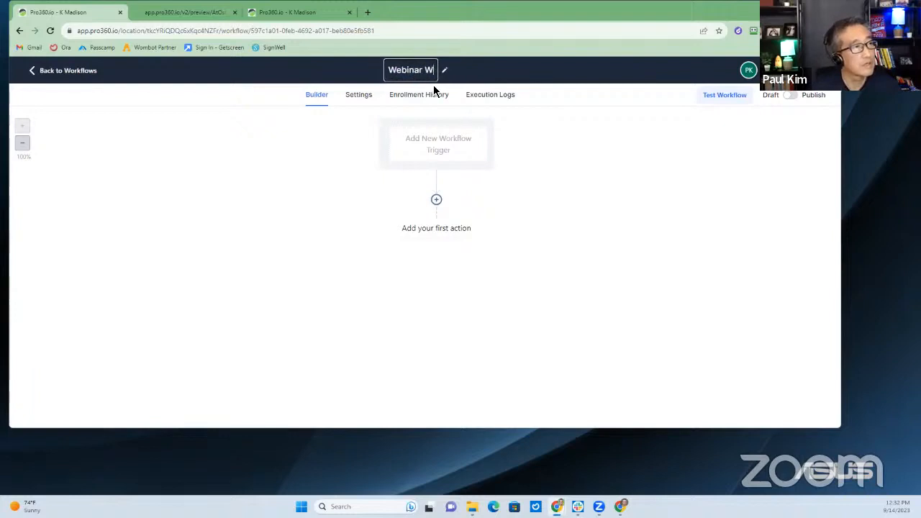
{"action": "type", "text": "Funnel Workflow"}
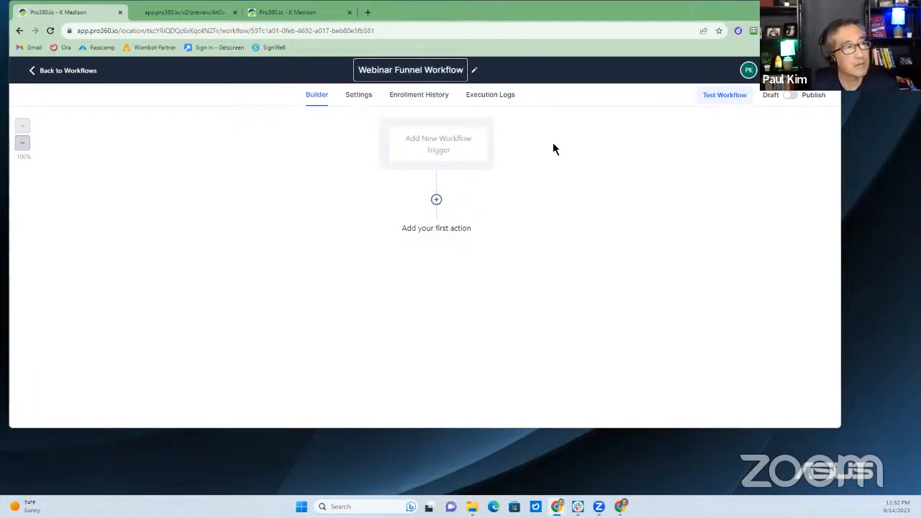
{"action": "key", "text": "Return"}
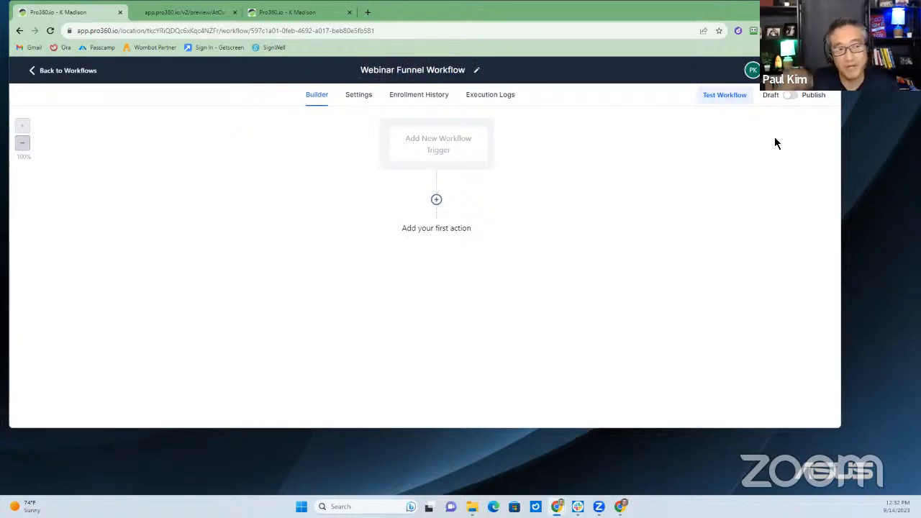
Add a Form Submitted trigger with a filter on which form was submitted
{"action": "left_click", "coordinate": [440, 151]}
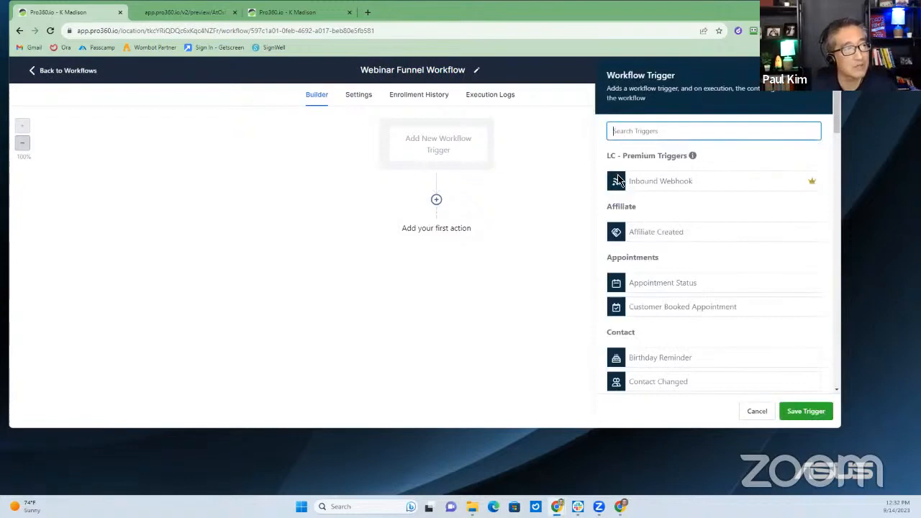
{"action": "left_click", "coordinate": [672, 132]}
{"action": "type", "text": "form"}
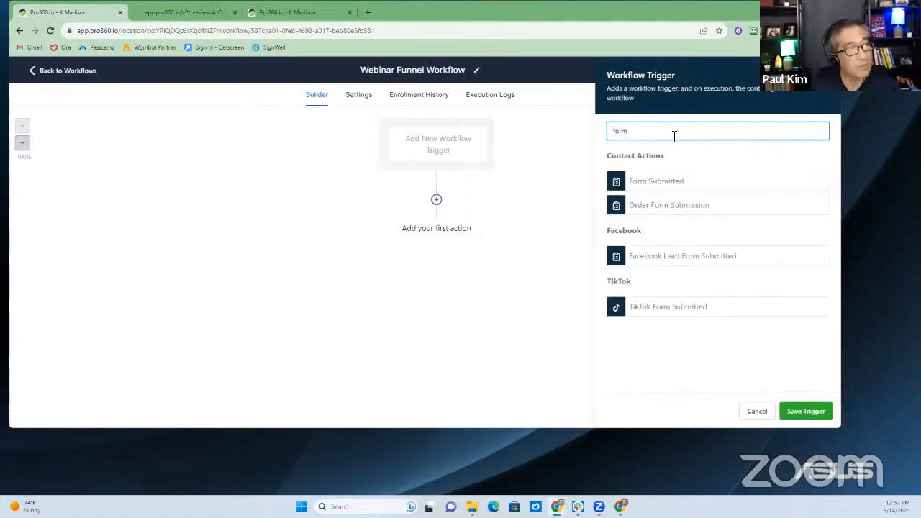
{"action": "left_click", "coordinate": [675, 186]}
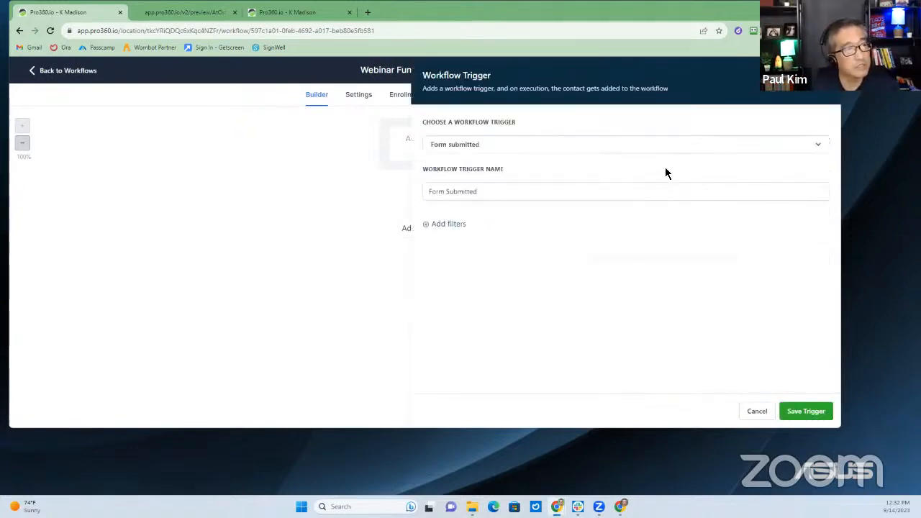
{"action": "left_click", "coordinate": [450, 229]}
{"action": "left_click", "coordinate": [460, 242]}
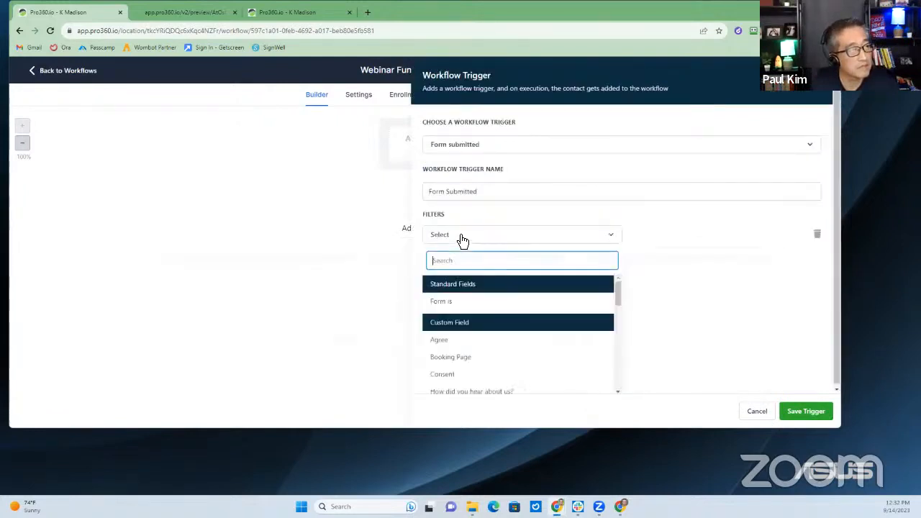
{"action": "left_click", "coordinate": [466, 302]}
Limit the trigger to the Webinar Funnel Form and save it
{"action": "left_click", "coordinate": [673, 237]}
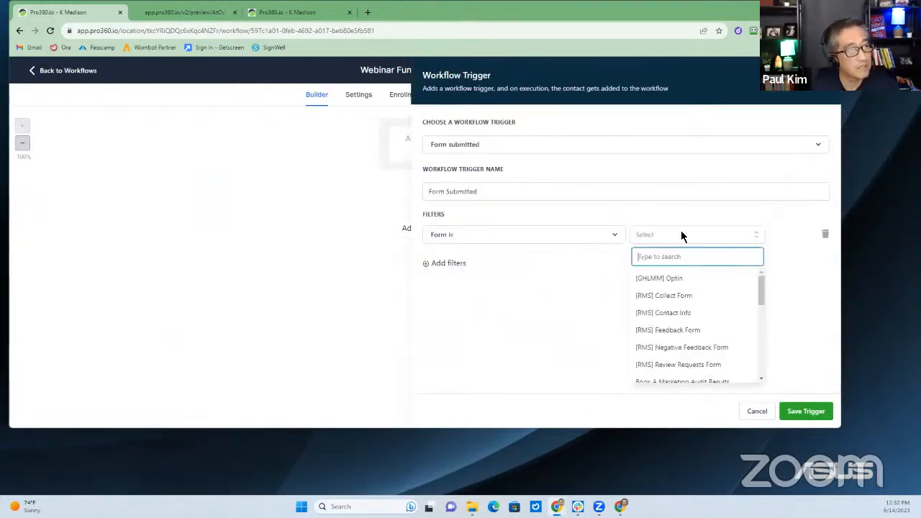
{"action": "scroll", "coordinate": [683, 285], "scroll_direction": "down", "scroll_amount": 2}
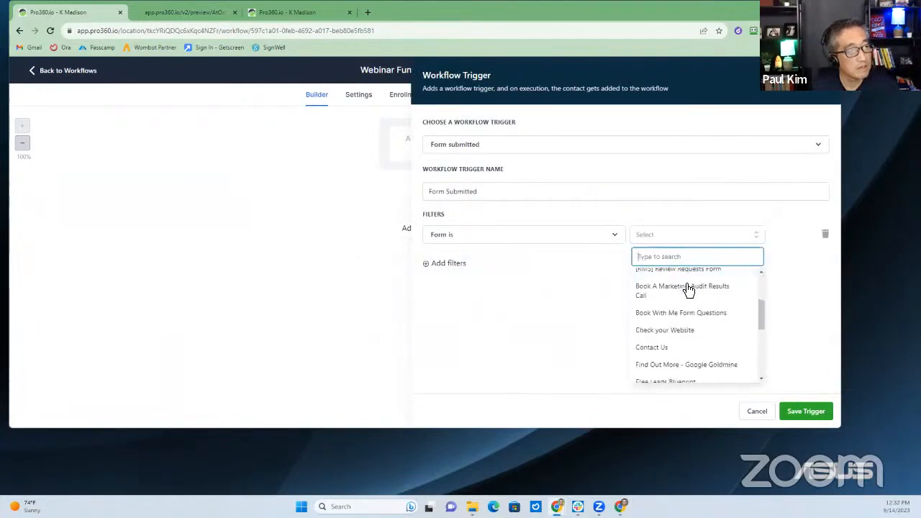
{"action": "scroll", "coordinate": [688, 290], "scroll_direction": "down", "scroll_amount": 3}
{"action": "scroll", "coordinate": [688, 290], "scroll_direction": "down", "scroll_amount": 2}
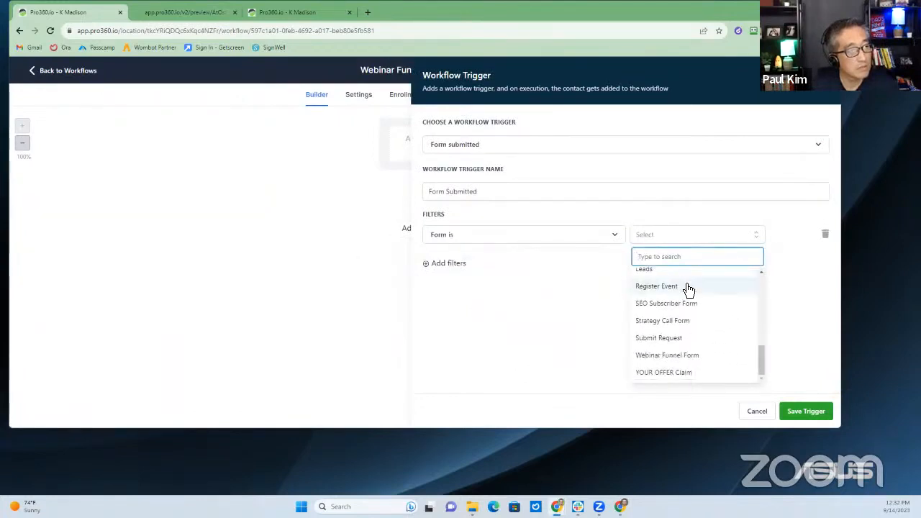
{"action": "left_click", "coordinate": [688, 354]}
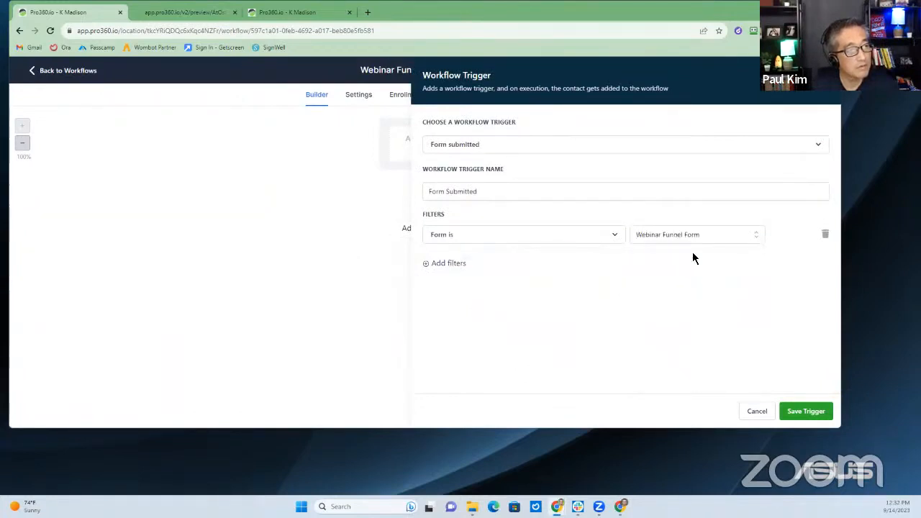
{"action": "left_click", "coordinate": [805, 415]}
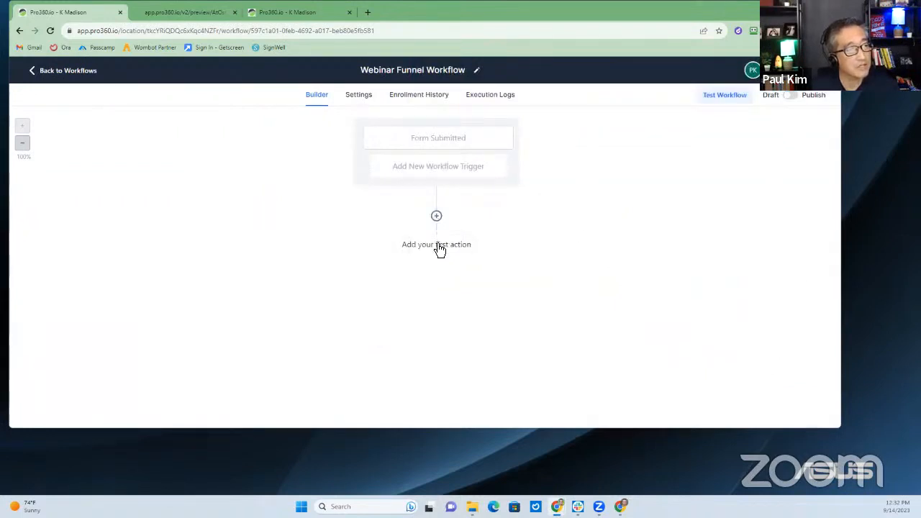
Add a Wait step named 'Wait 30 days' set to 30 days, then insert a new action above it
{"action": "left_click", "coordinate": [437, 217]}
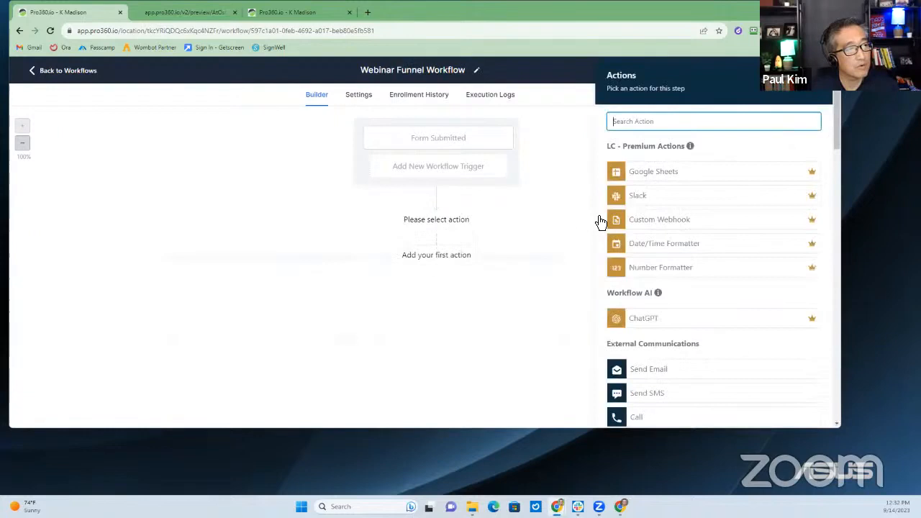
{"action": "type", "text": "wait"}
{"action": "left_click", "coordinate": [678, 165]}
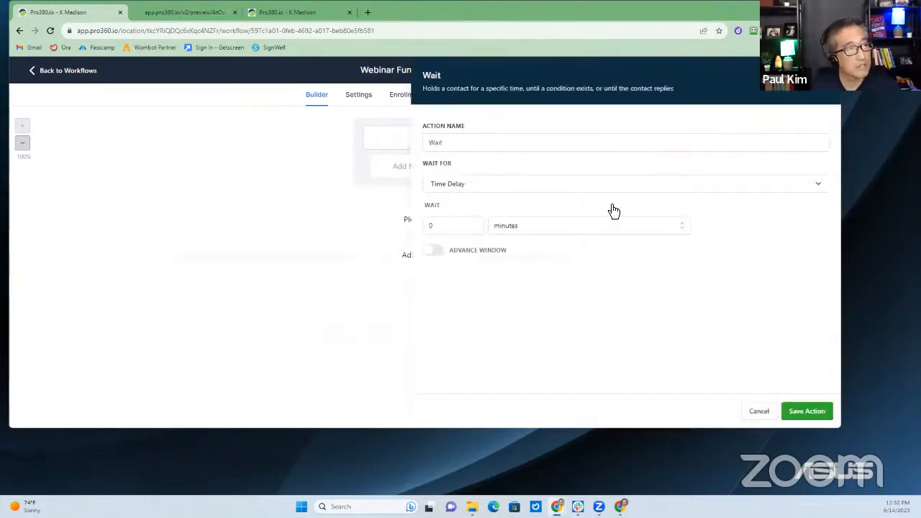
{"action": "left_click", "coordinate": [475, 141]}
{"action": "type", "text": "30 days"}
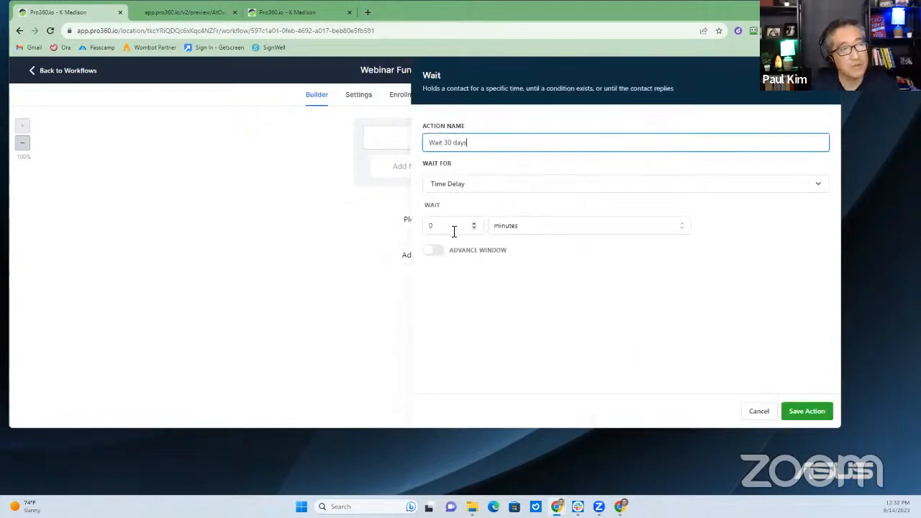
{"action": "left_click", "coordinate": [454, 228]}
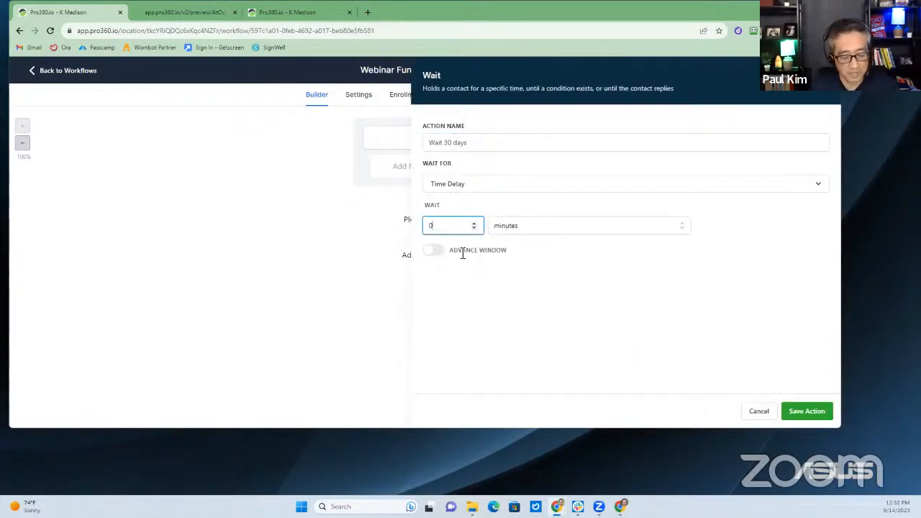
{"action": "left_click", "coordinate": [512, 229]}
{"action": "left_click", "coordinate": [518, 284]}
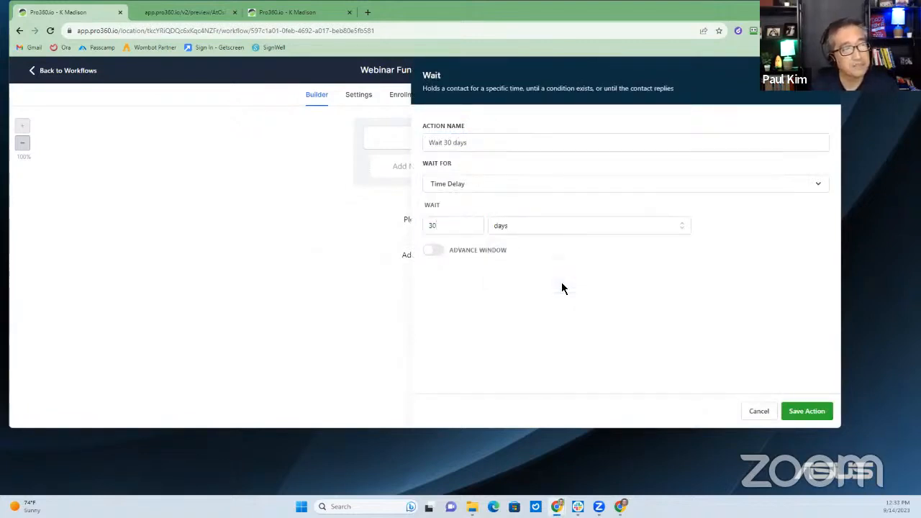
{"action": "left_click", "coordinate": [807, 414]}
{"action": "left_click", "coordinate": [437, 216]}
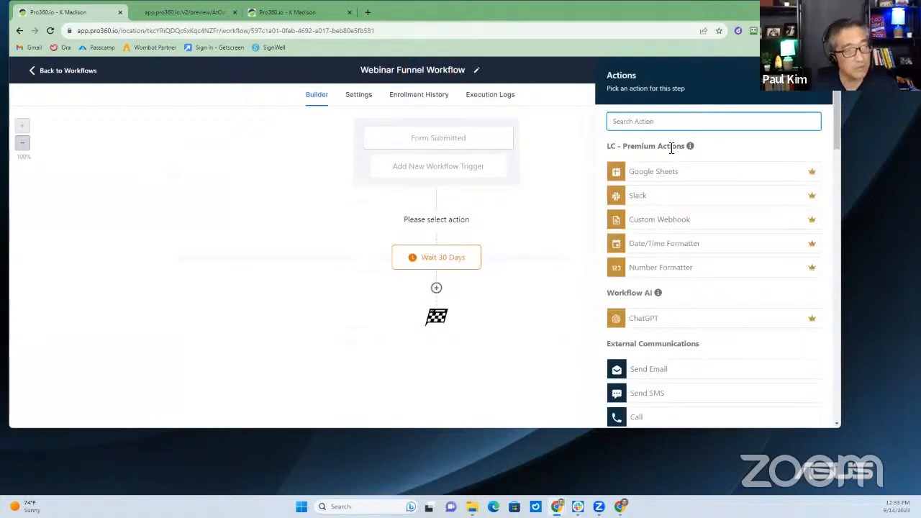
Choose Send Email and fill in sender name, sender e-mail and subject 'Congrads for Signing up~!'
{"action": "type", "text": "email"}
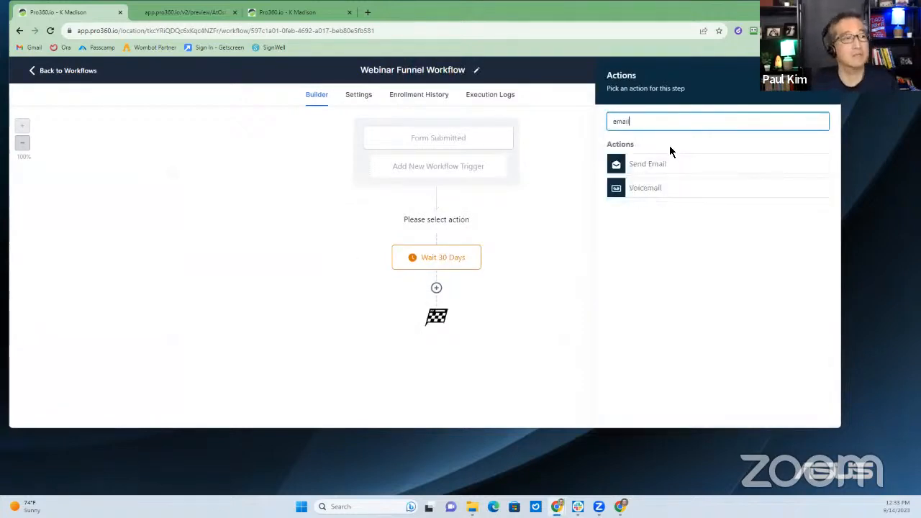
{"action": "left_click", "coordinate": [681, 167]}
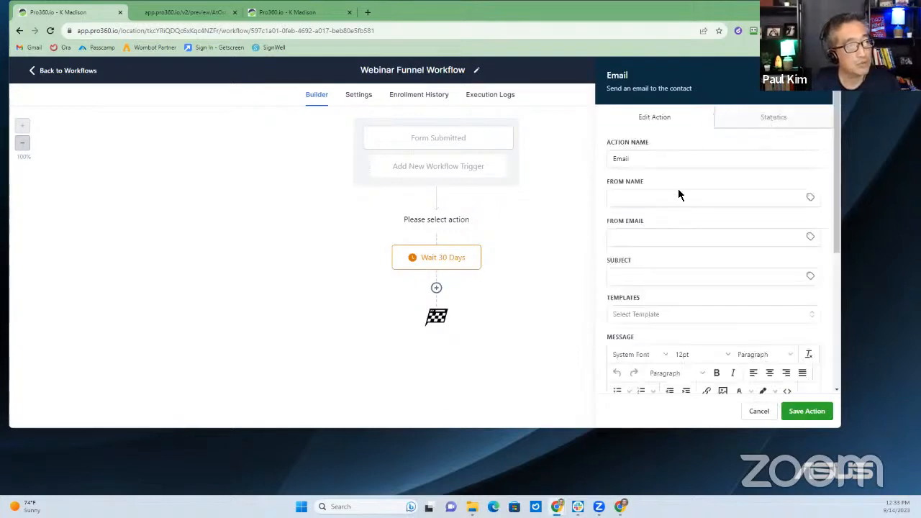
{"action": "left_click", "coordinate": [670, 197]}
{"action": "type", "text": "Paul K"}
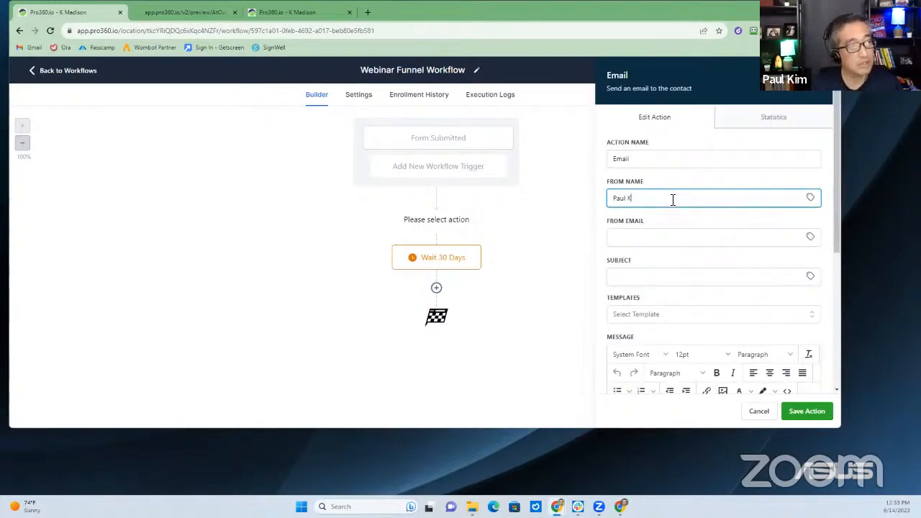
{"action": "type", "text": "im"}
{"action": "key", "text": "Tab"}
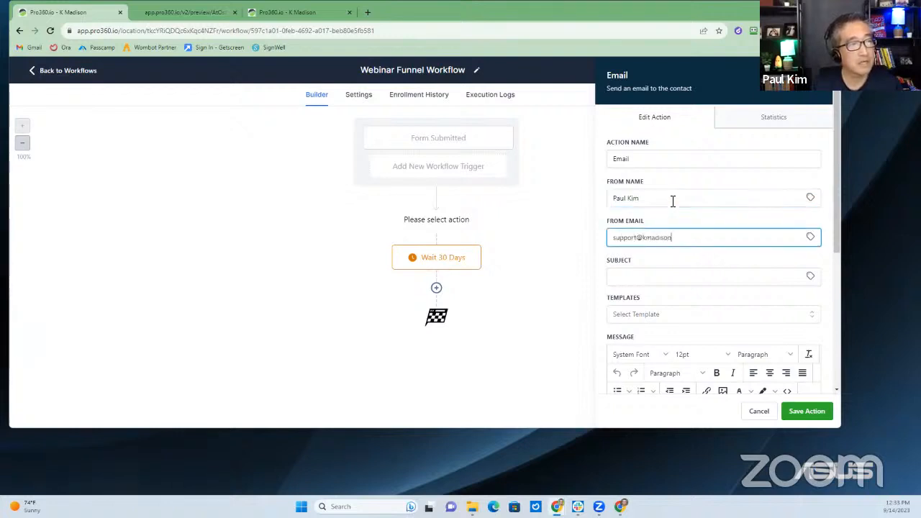
{"action": "key", "text": "Tab"}
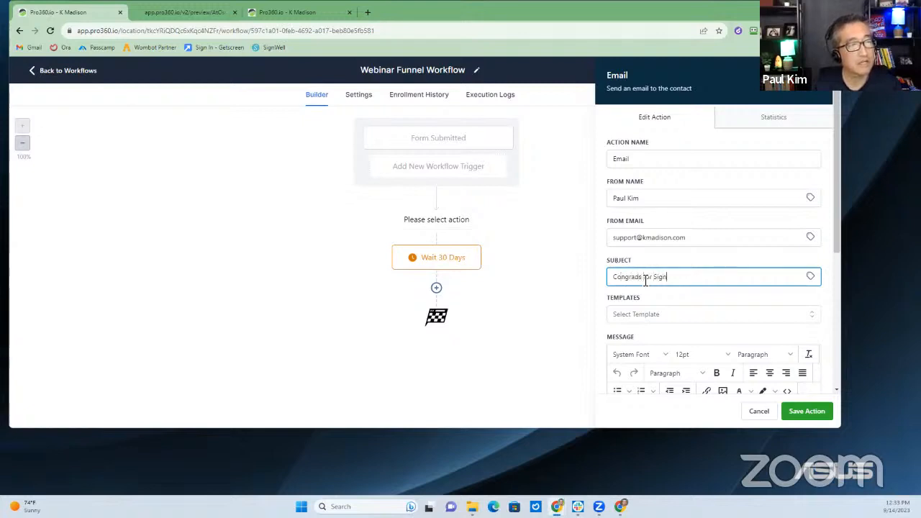
{"action": "type", "text": "ing up"}
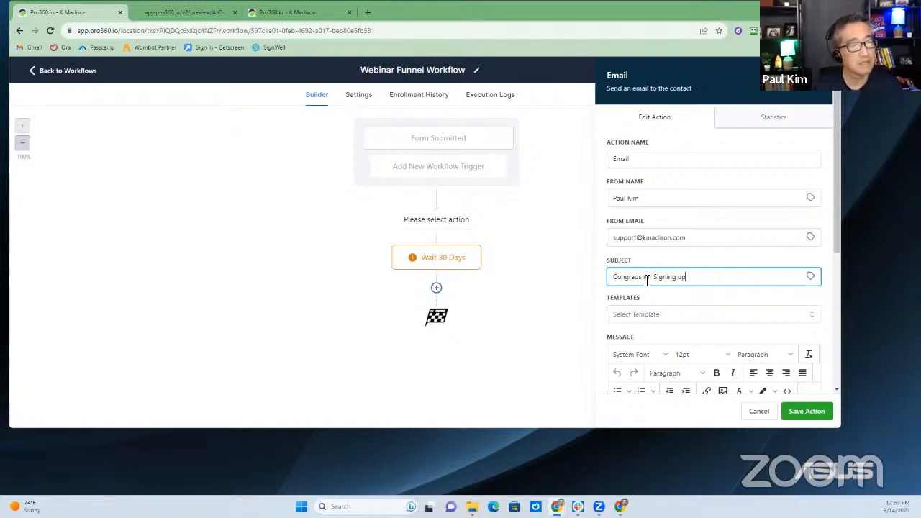
{"action": "type", "text": "~!"}
Begin the message with 'Hey' followed by the contact's First Name custom value
{"action": "scroll", "coordinate": [651, 317], "scroll_direction": "down", "scroll_amount": 2}
{"action": "left_click", "coordinate": [648, 300]}
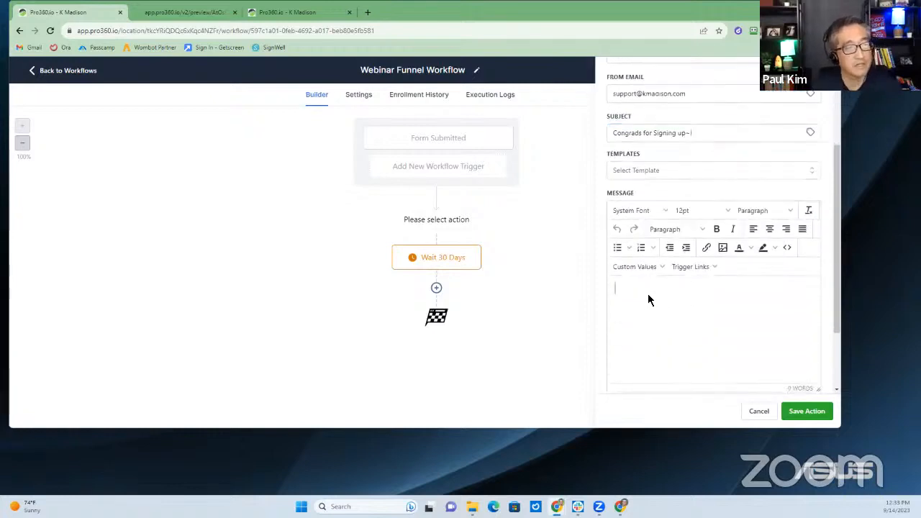
{"action": "type", "text": "Hey"}
{"action": "left_click", "coordinate": [648, 268]}
{"action": "mouse_move", "coordinate": [651, 288]}
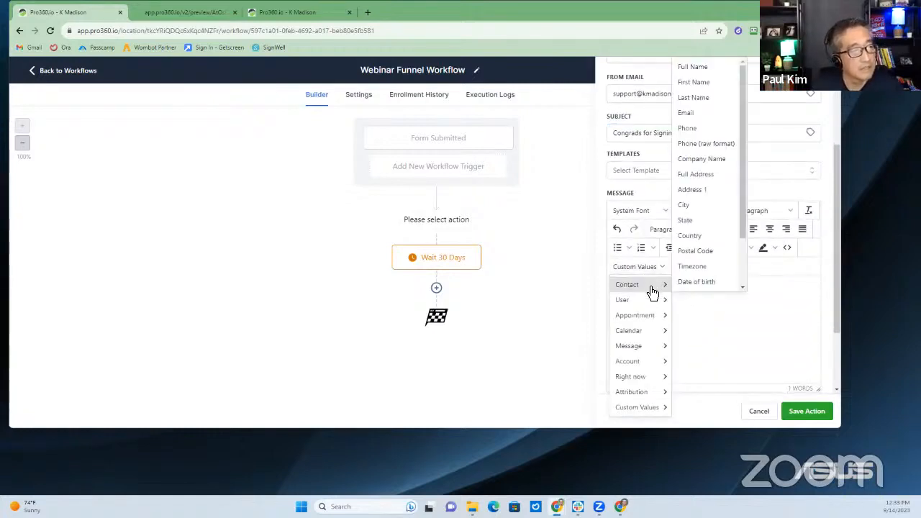
{"action": "left_click", "coordinate": [706, 85]}
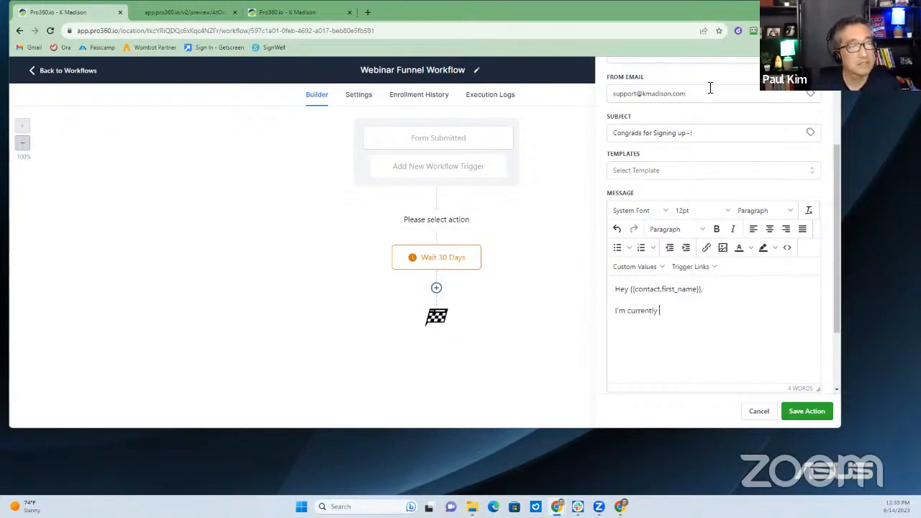
Finish the body about the Zoom access link, add 'Looking forward to seeing there~!', sign off, and save
{"action": "type", "text": "ting"}
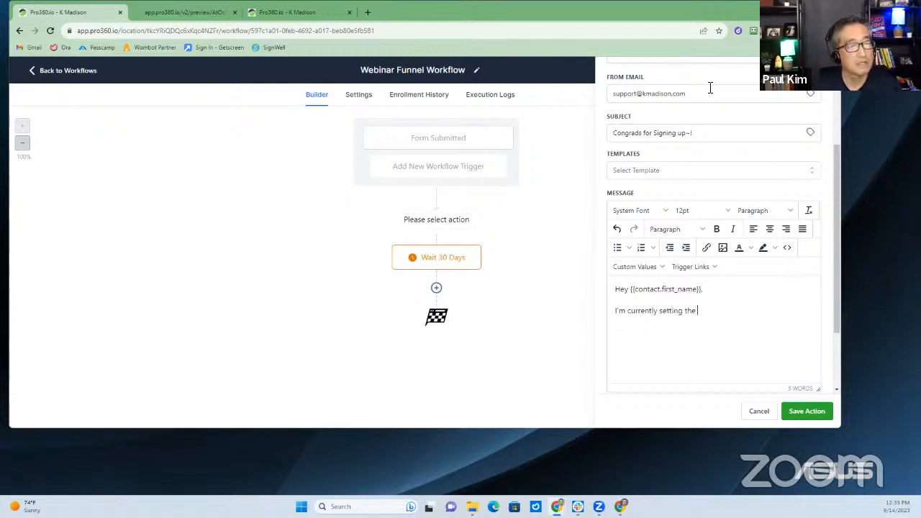
{"action": "type", "text": " the"}
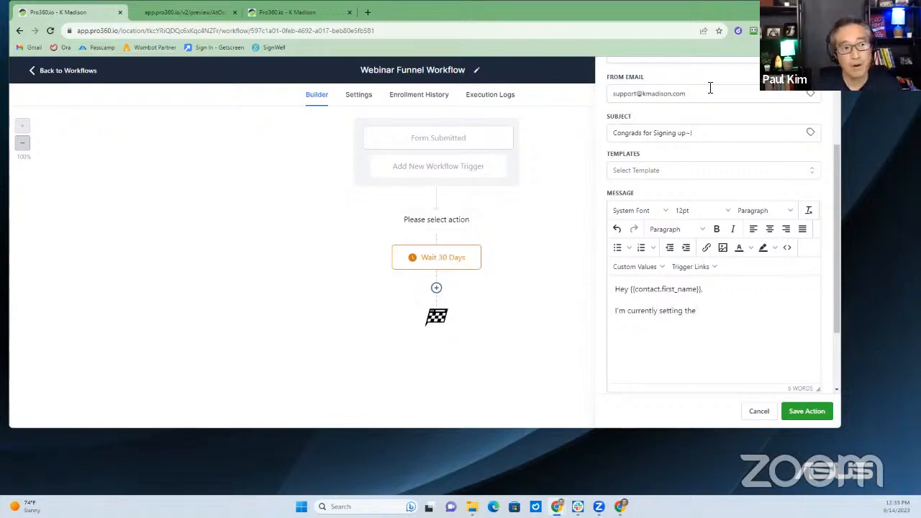
{"action": "type", "text": " webinar enrollment"}
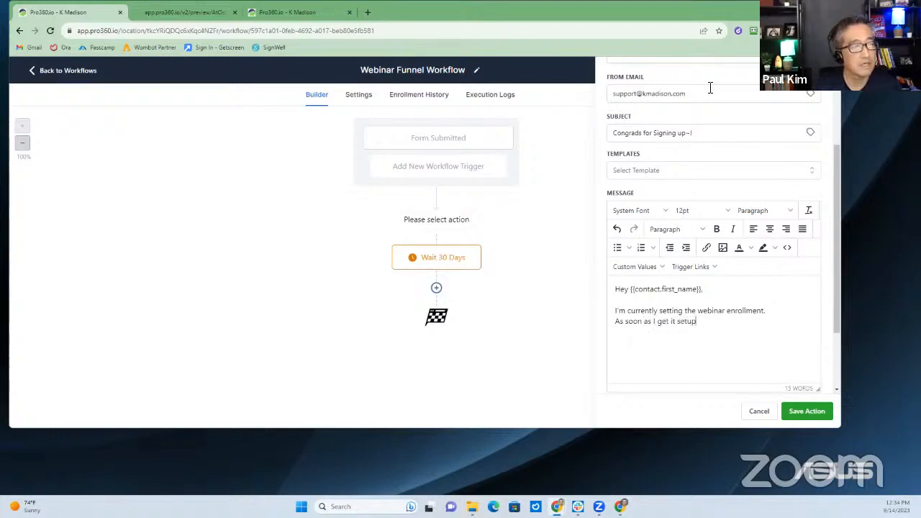
{"action": "type", "text": "..."}
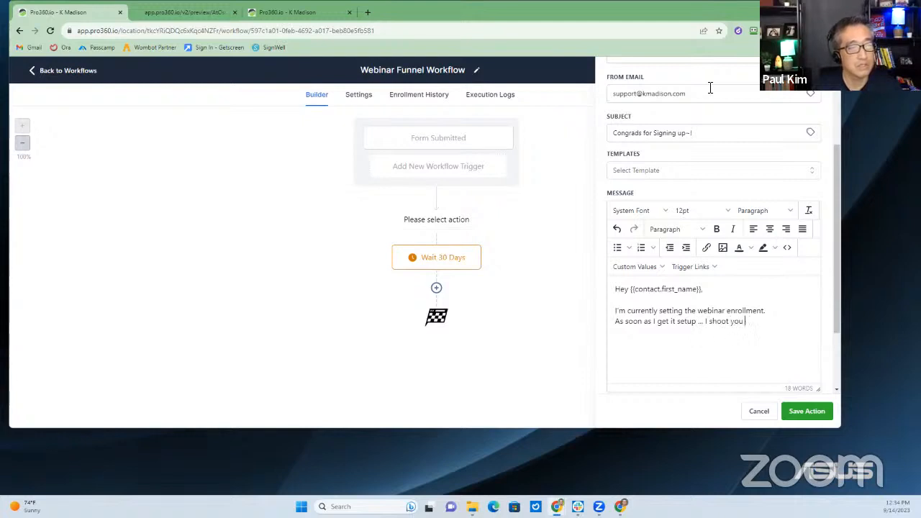
{"action": "type", "text": "I shoot you"}
{"action": "key", "text": "BackSpace"}
{"action": "key", "text": "BackSpace"}
{"action": "key", "text": "BackSpace"}
{"action": "type", "text": "ove"}
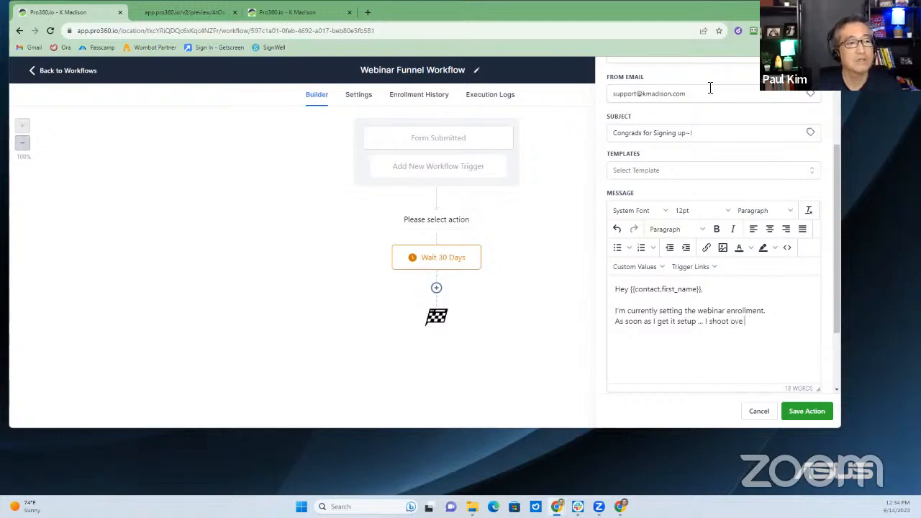
{"action": "type", "text": "r the zoom "}
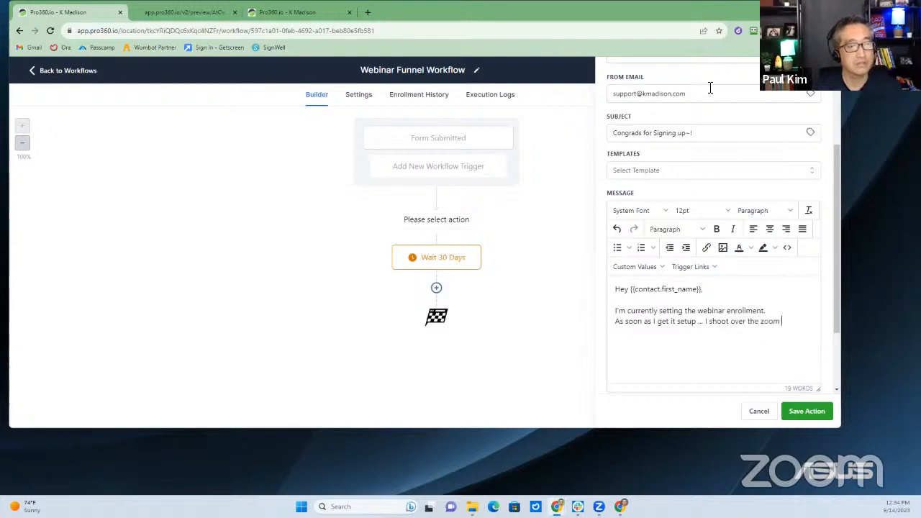
{"action": "type", "text": "access link."}
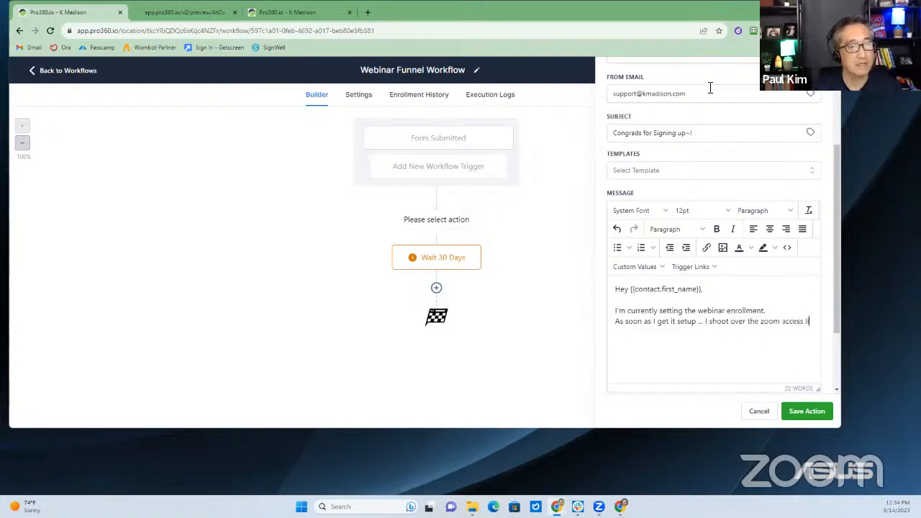
{"action": "key", "text": "Return"}
{"action": "key", "text": "Return"}
{"action": "type", "text": "Lok"}
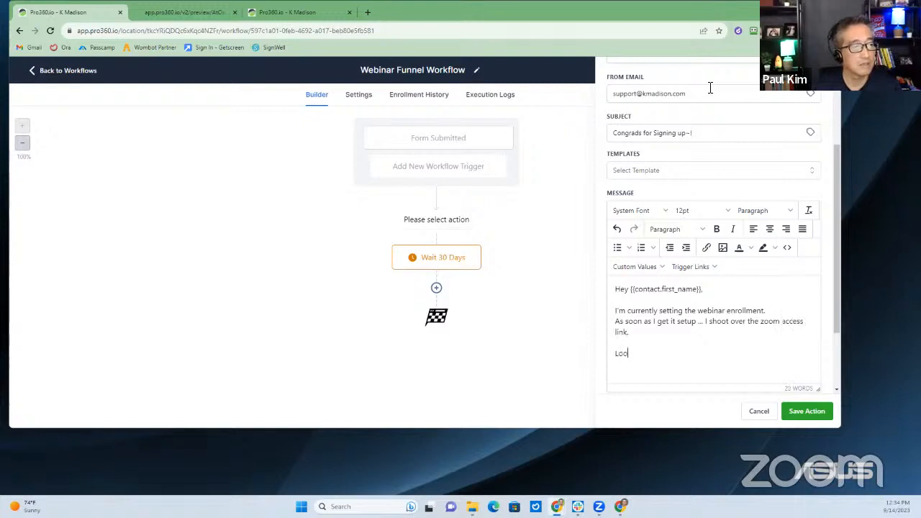
{"action": "key", "text": "BackSpace"}
{"action": "type", "text": "oking forward to s"}
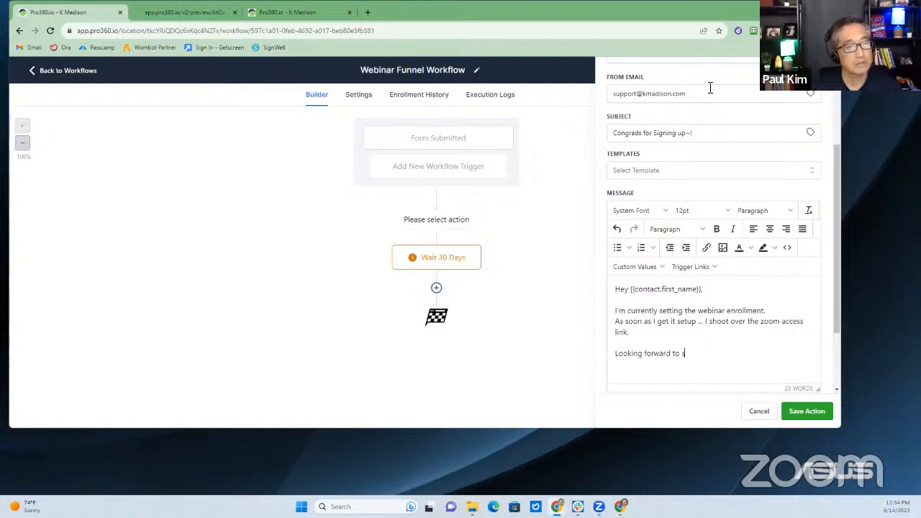
{"action": "type", "text": "eeing there~!"}
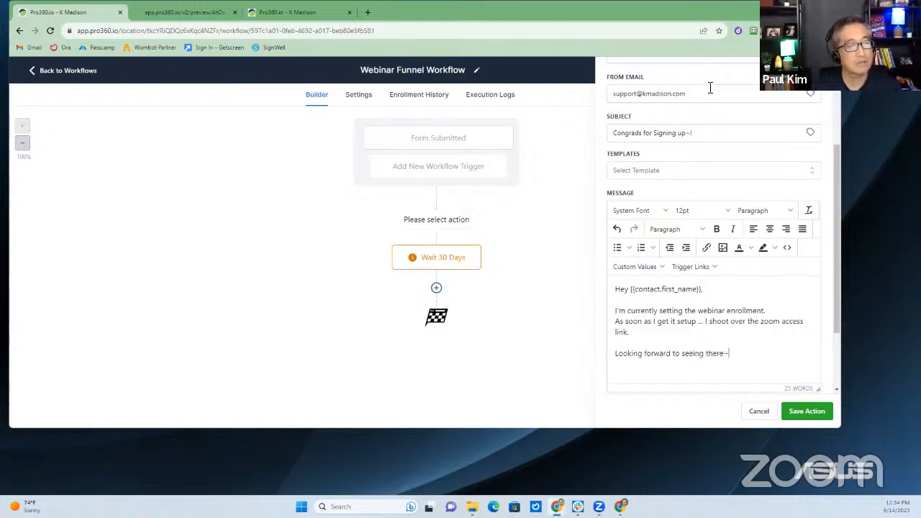
{"action": "key", "text": "Return"}
{"action": "key", "text": "Return"}
{"action": "type", "text": "Paul"}
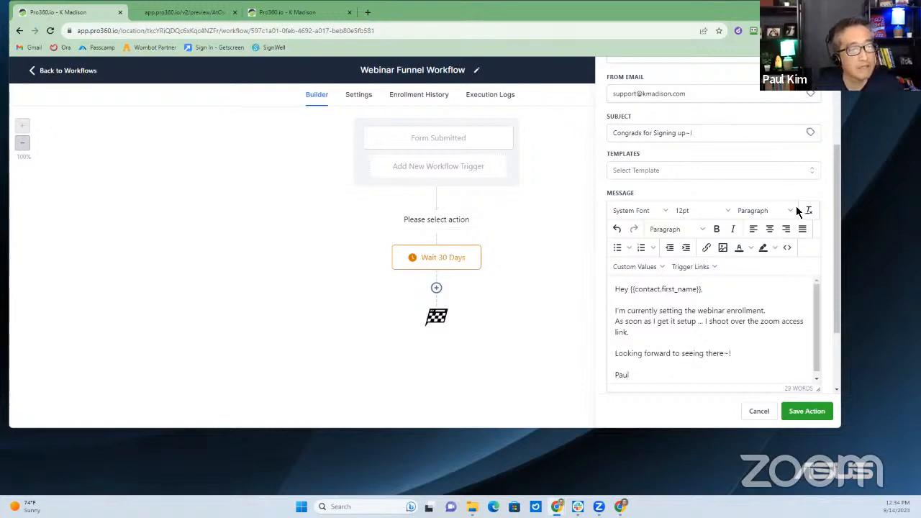
{"action": "left_click", "coordinate": [805, 411]}
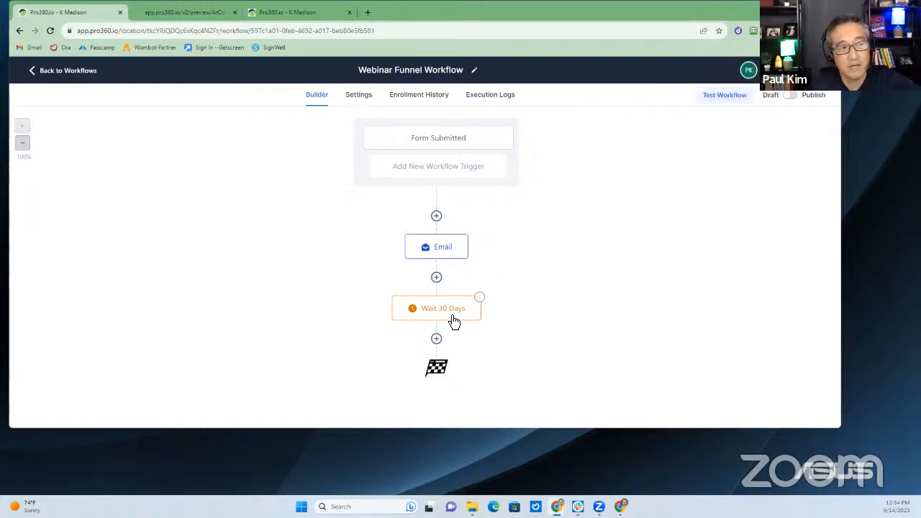
Switch the Webinar Funnel Workflow from Draft to Publish and open a new Chrome tab
{"action": "left_click", "coordinate": [791, 96]}
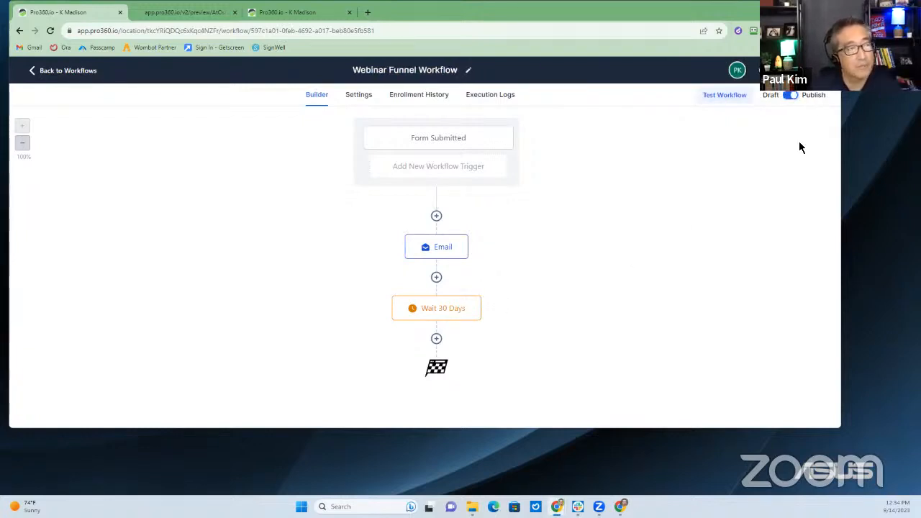
{"action": "left_click", "coordinate": [366, 13]}
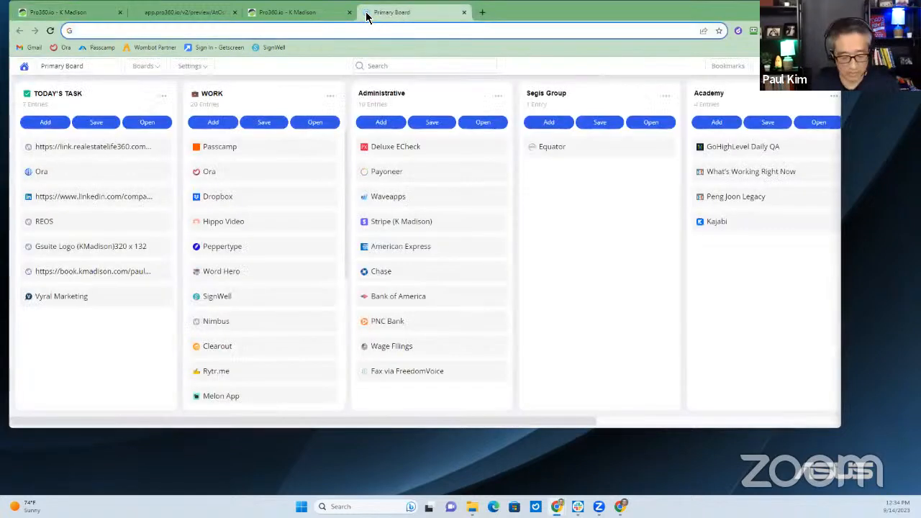
Load webinar.kmadison.com, which shows a secure-connection error, and close that tab
{"action": "type", "text": "webinar"}
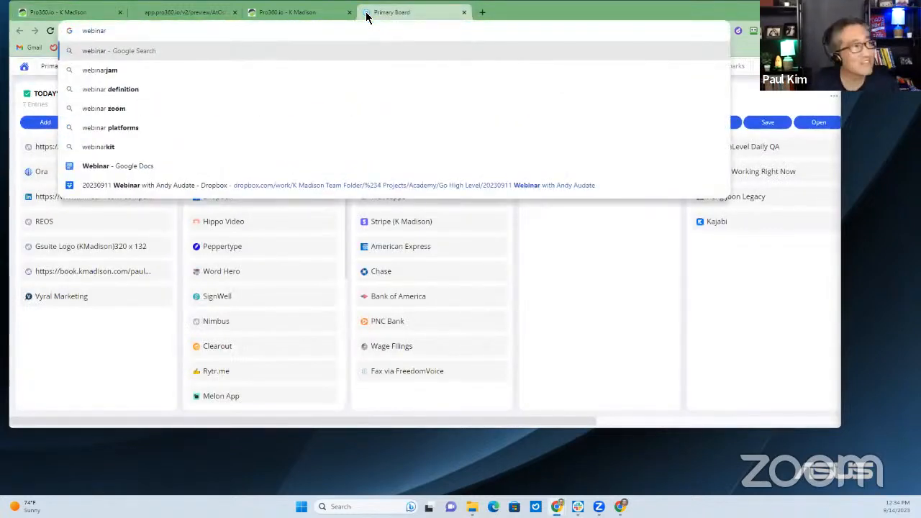
{"action": "key", "text": "BackSpace"}
{"action": "key", "text": "BackSpace"}
{"action": "key", "text": "BackSpace"}
{"action": "key", "text": "BackSpace"}
{"action": "key", "text": "BackSpace"}
{"action": "key", "text": "BackSpace"}
{"action": "key", "text": "BackSpace"}
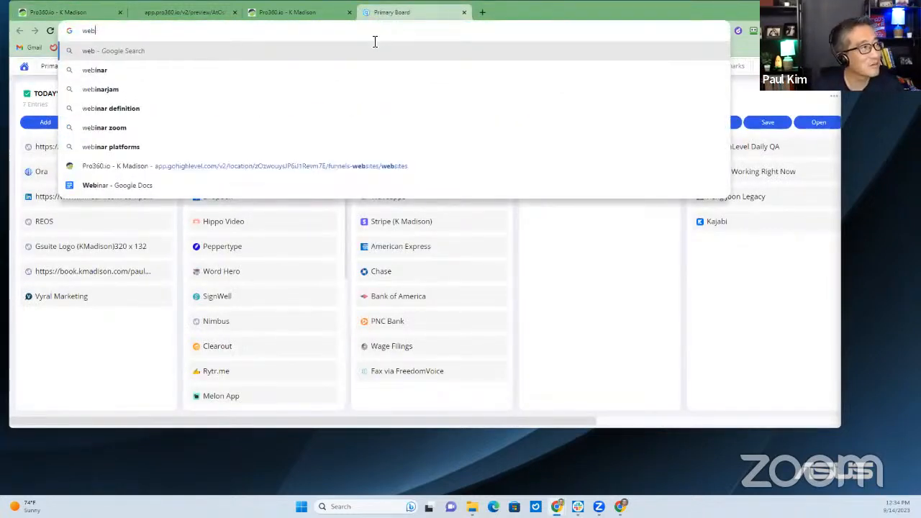
{"action": "type", "text": "webinar"}
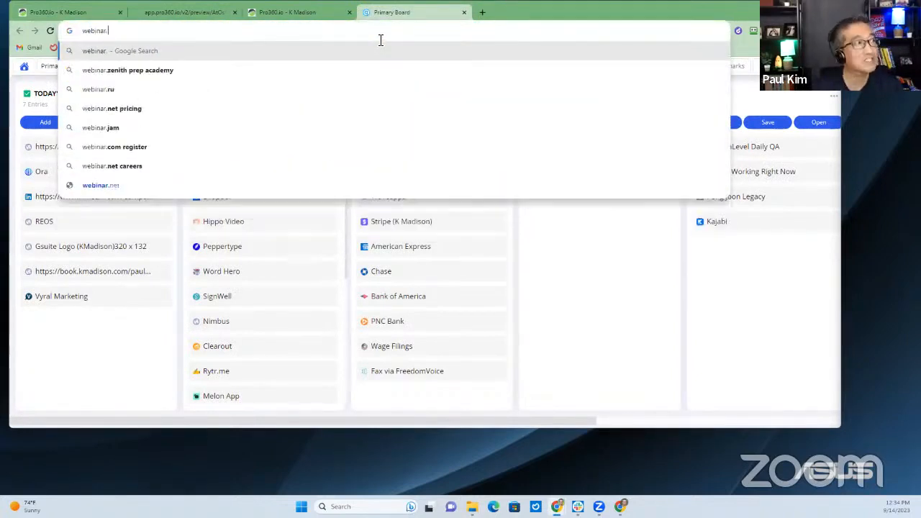
{"action": "type", "text": ".kmadison.com"}
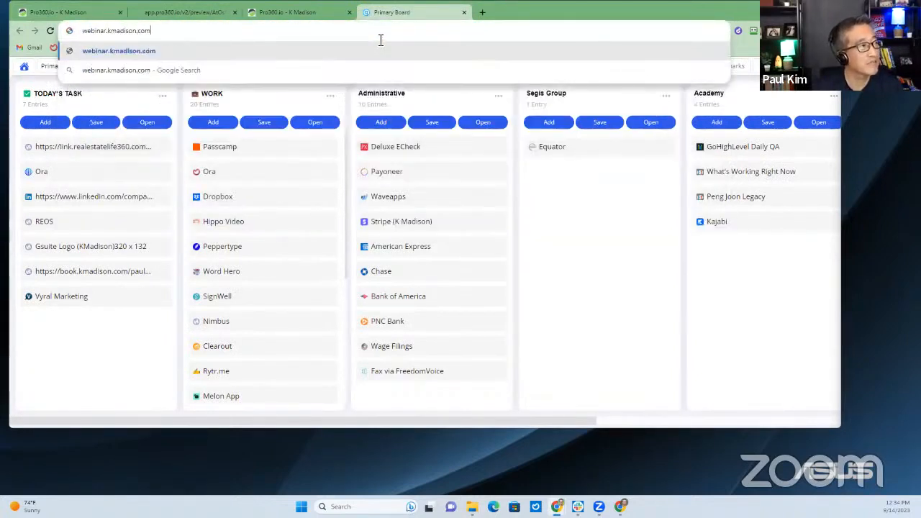
{"action": "key", "text": "Return"}
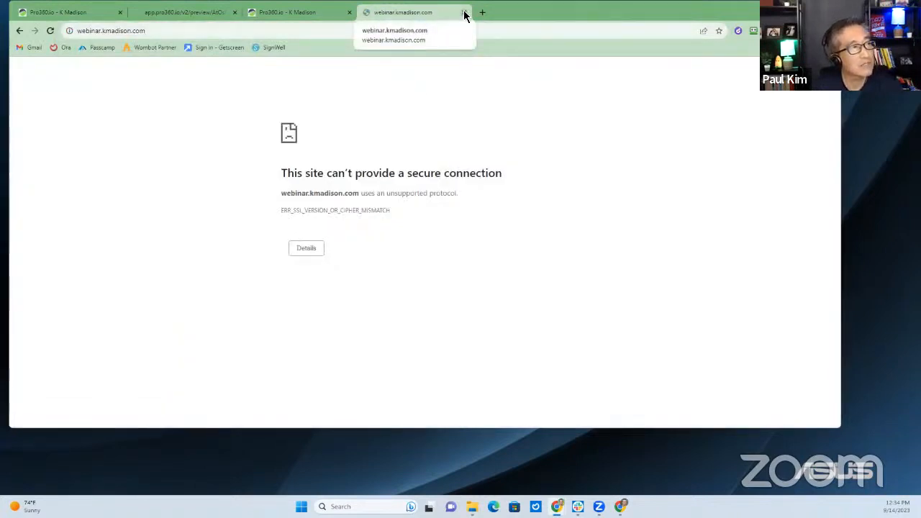
{"action": "left_click", "coordinate": [464, 12]}
Retry webinar.kmadison.com in a new tab, then close the error tab again
{"action": "left_click", "coordinate": [368, 13]}
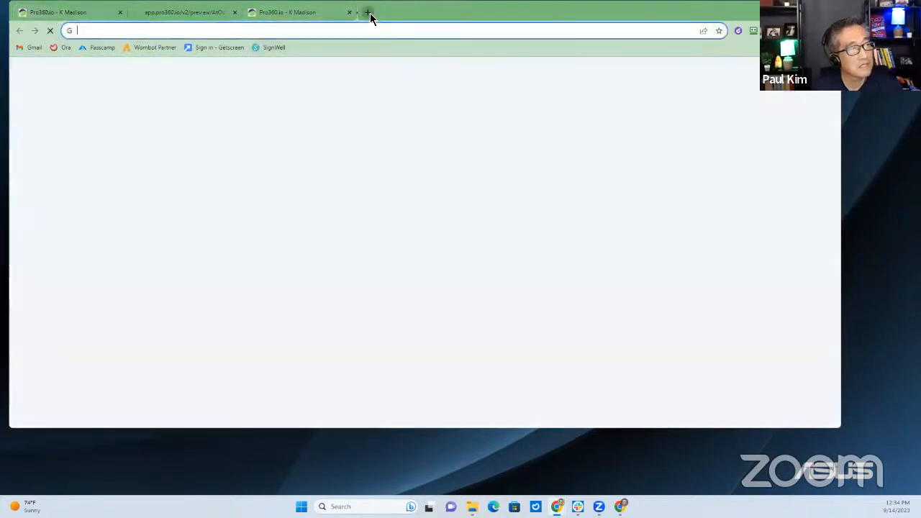
{"action": "type", "text": "webinar."}
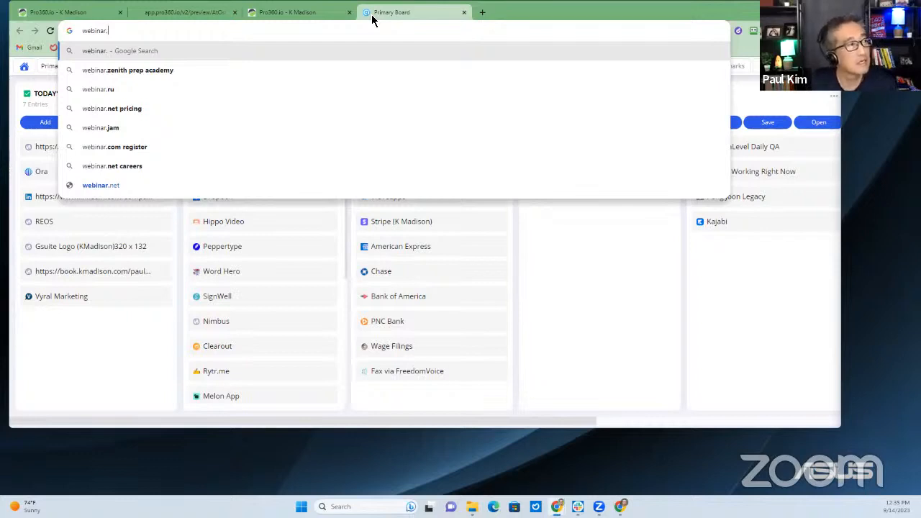
{"action": "type", "text": "kmadison.com"}
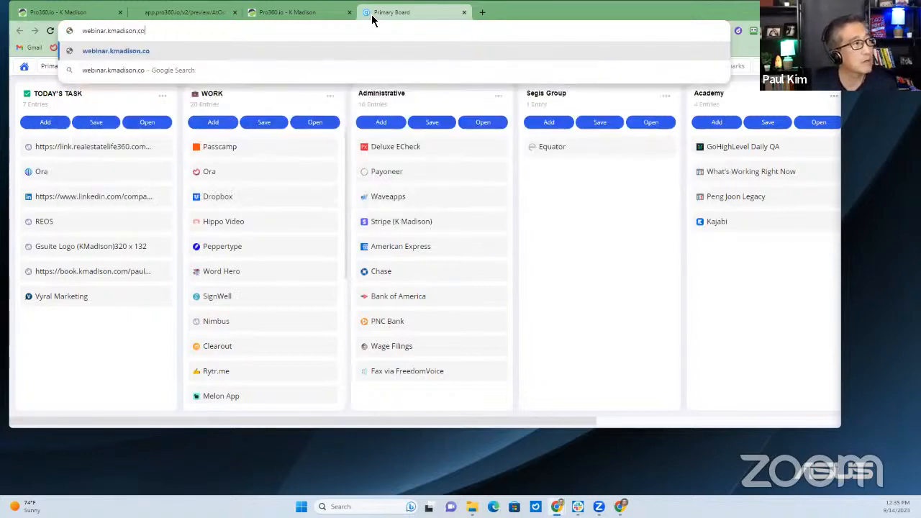
{"action": "key", "text": "Return"}
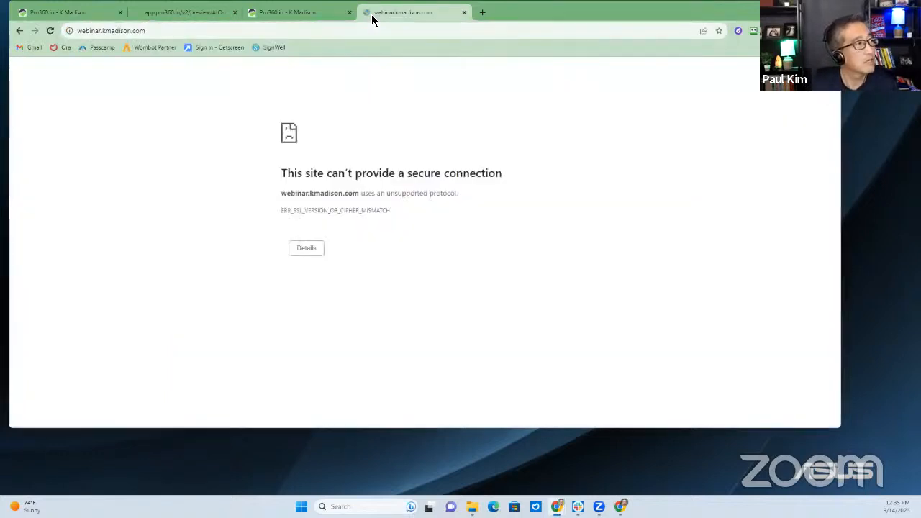
{"action": "left_click", "coordinate": [462, 13]}
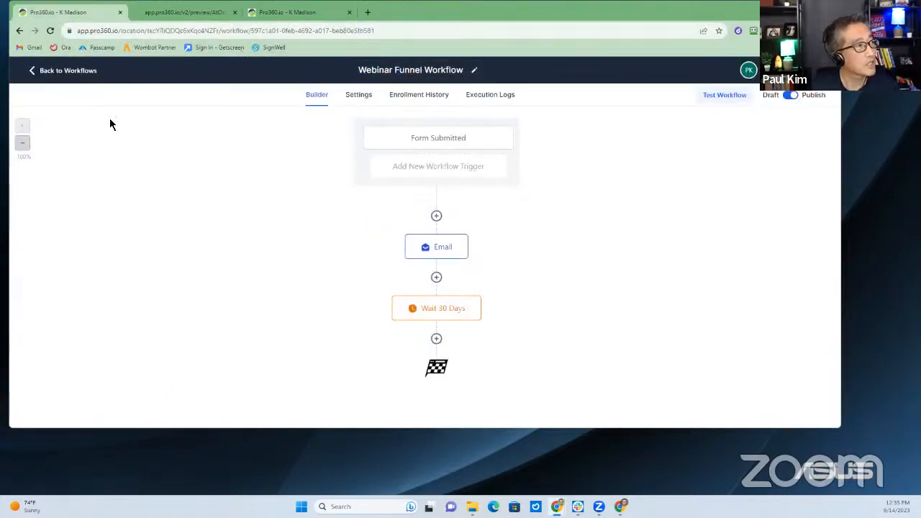
Leave the workflows, go to Sites, browse the Funnels folders, and open GHL Webinar Funnel
{"action": "left_click", "coordinate": [73, 80]}
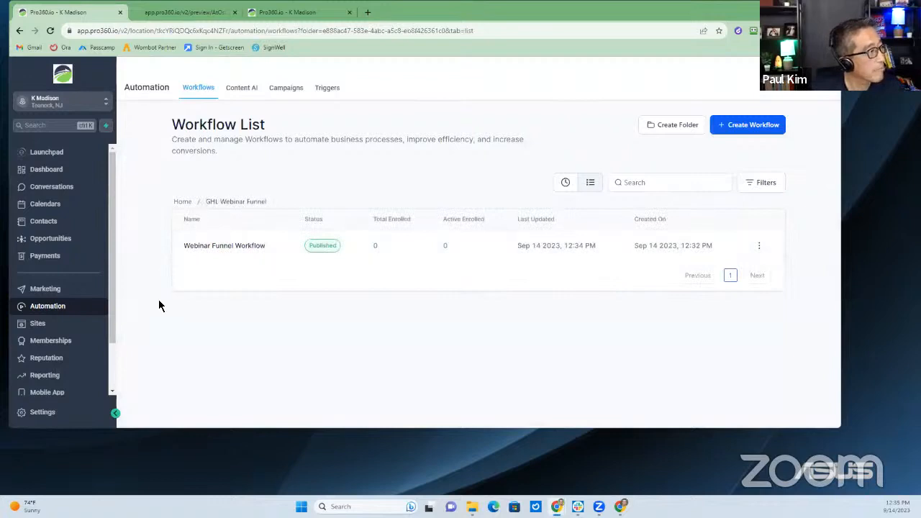
{"action": "left_click", "coordinate": [23, 325]}
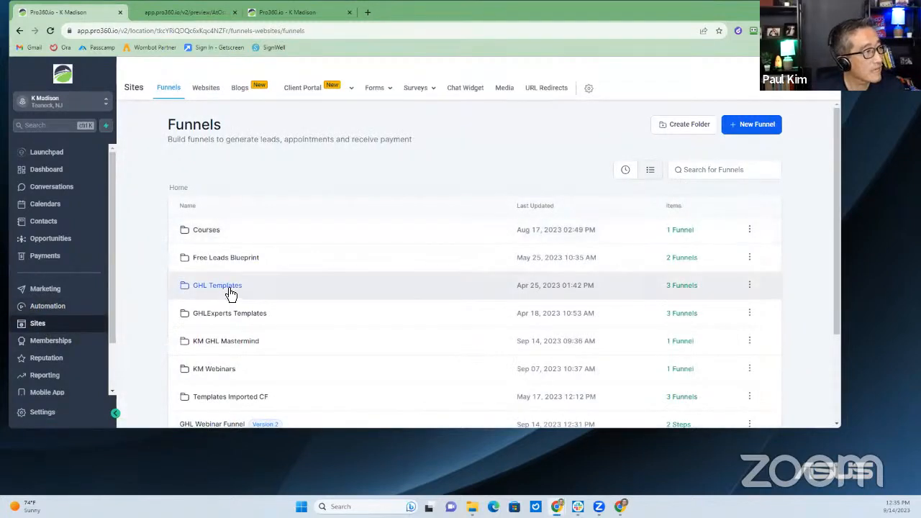
{"action": "left_click", "coordinate": [229, 289]}
{"action": "left_click", "coordinate": [184, 190]}
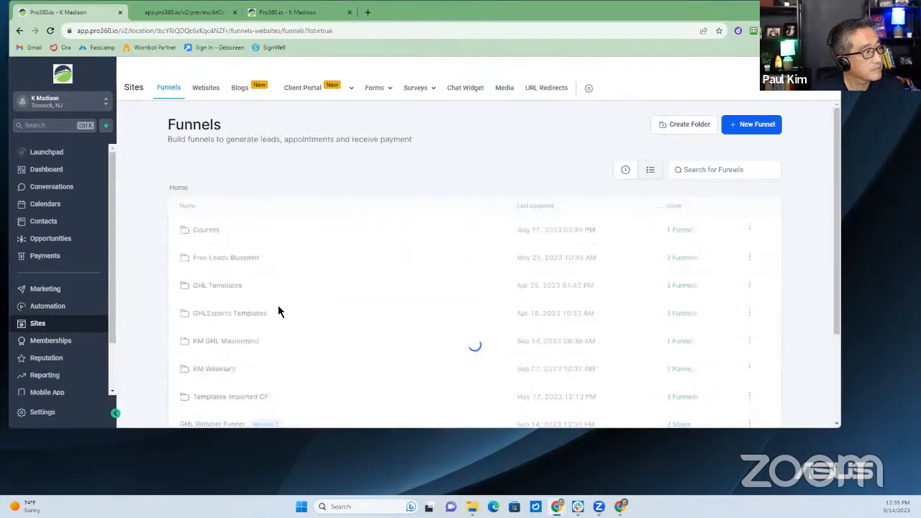
{"action": "scroll", "coordinate": [277, 306], "scroll_direction": "down", "scroll_amount": 1}
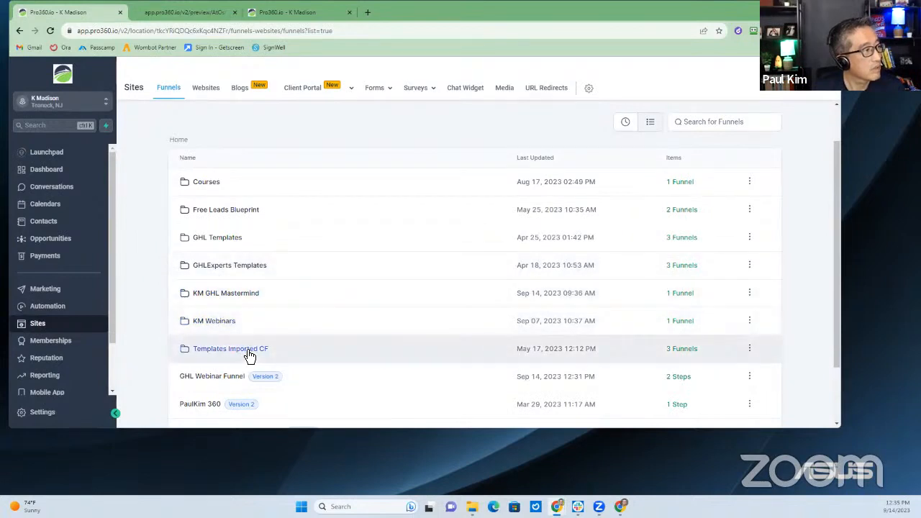
{"action": "scroll", "coordinate": [250, 357], "scroll_direction": "down", "scroll_amount": 1}
{"action": "left_click", "coordinate": [226, 328]}
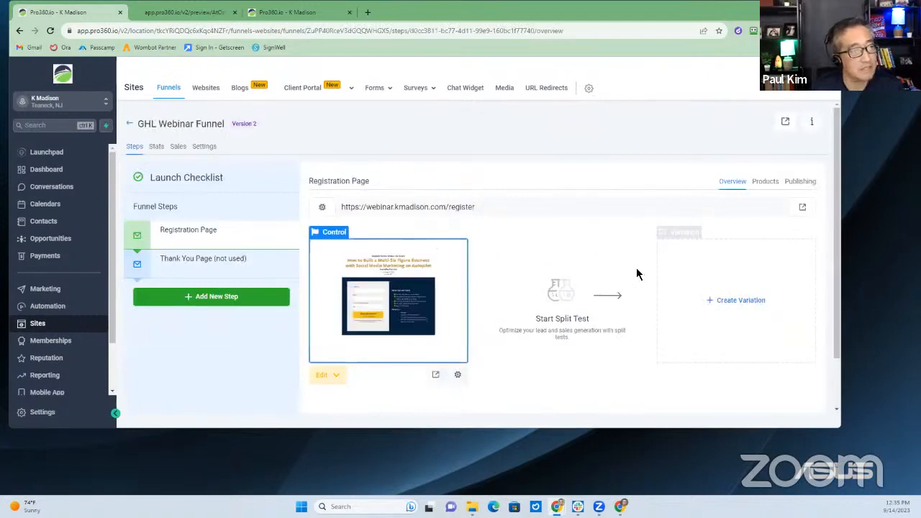
Preview the Registration Page, close the error tab, and re-save the step with Update Step
{"action": "left_click", "coordinate": [436, 375]}
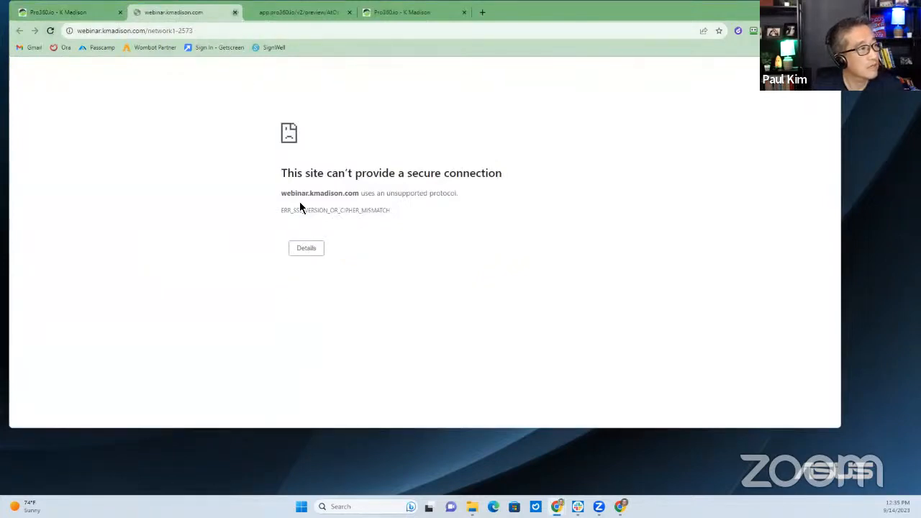
{"action": "key", "text": "ctrl+w"}
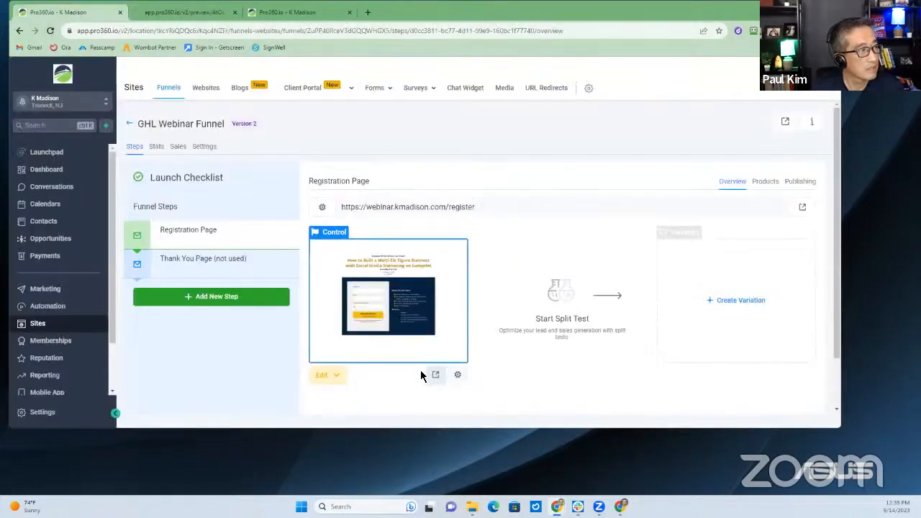
{"action": "left_click", "coordinate": [806, 185]}
{"action": "left_click", "coordinate": [619, 298]}
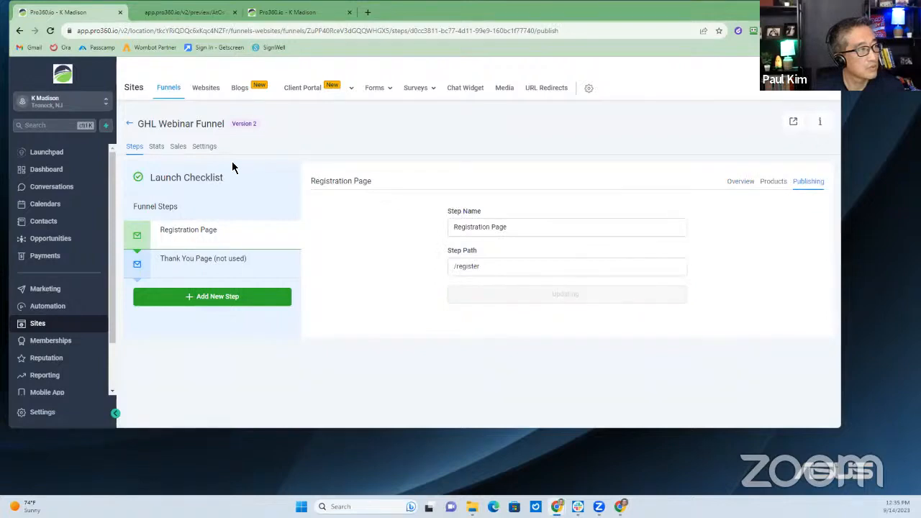
Reload the Funnels list, reopen GHL Webinar Funnel, and preview the Registration Page again
{"action": "left_click", "coordinate": [131, 126]}
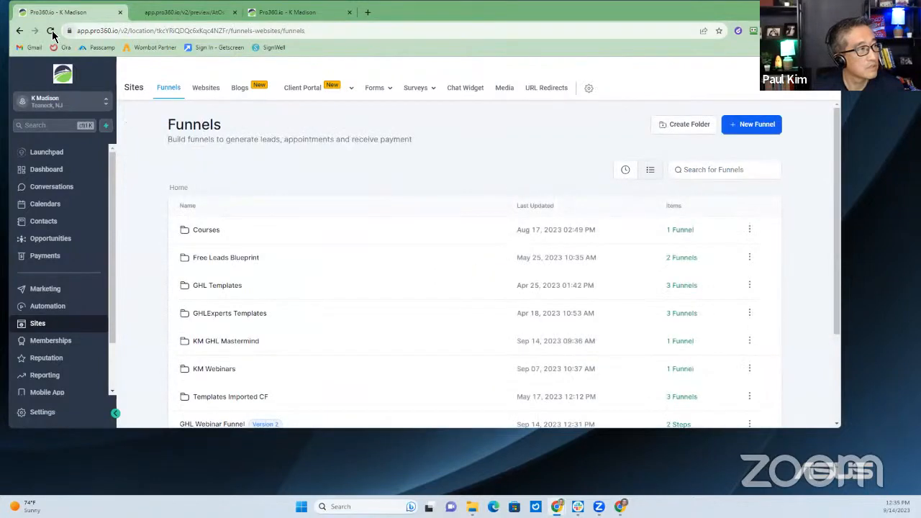
{"action": "left_click", "coordinate": [49, 30]}
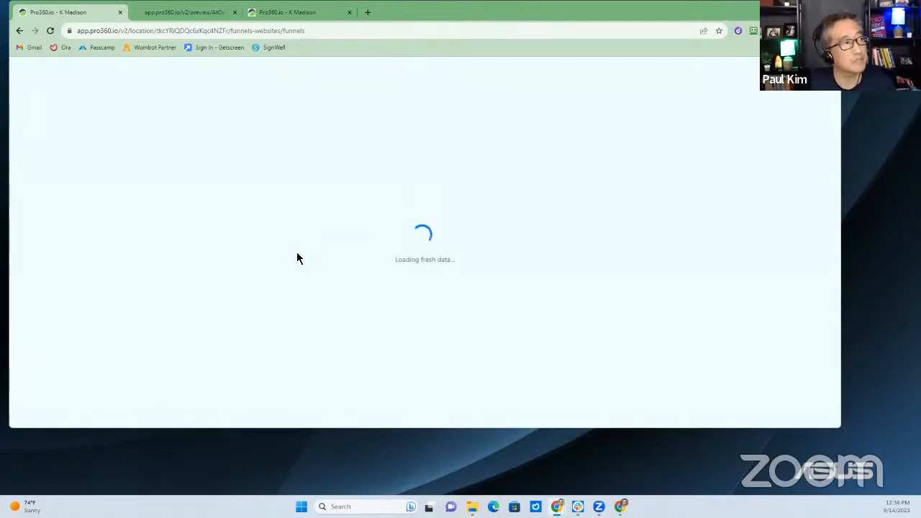
{"action": "scroll", "coordinate": [286, 338], "scroll_direction": "down", "scroll_amount": 2}
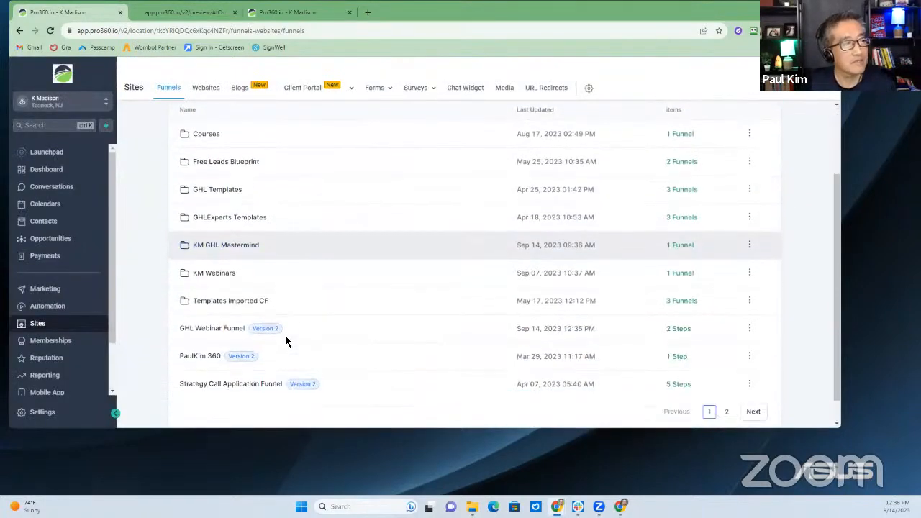
{"action": "left_click", "coordinate": [228, 334]}
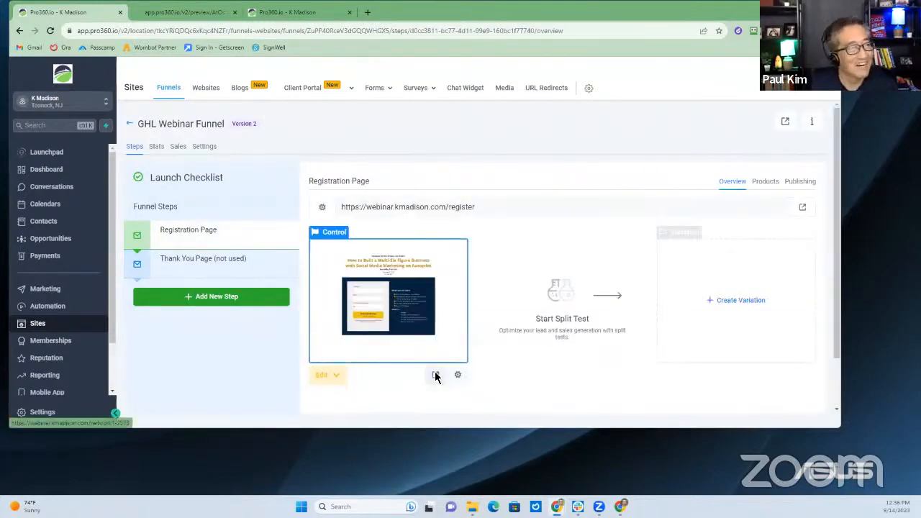
{"action": "left_click", "coordinate": [435, 375]}
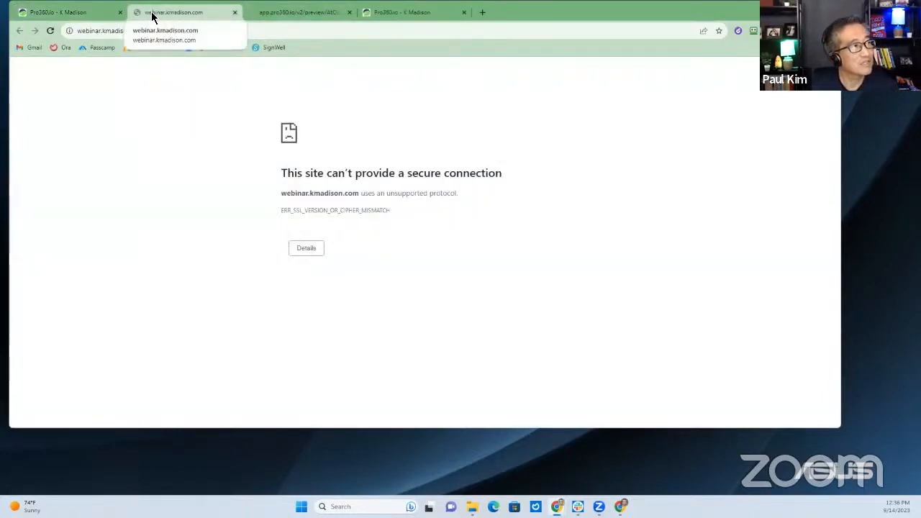
{"action": "left_click", "coordinate": [234, 12]}
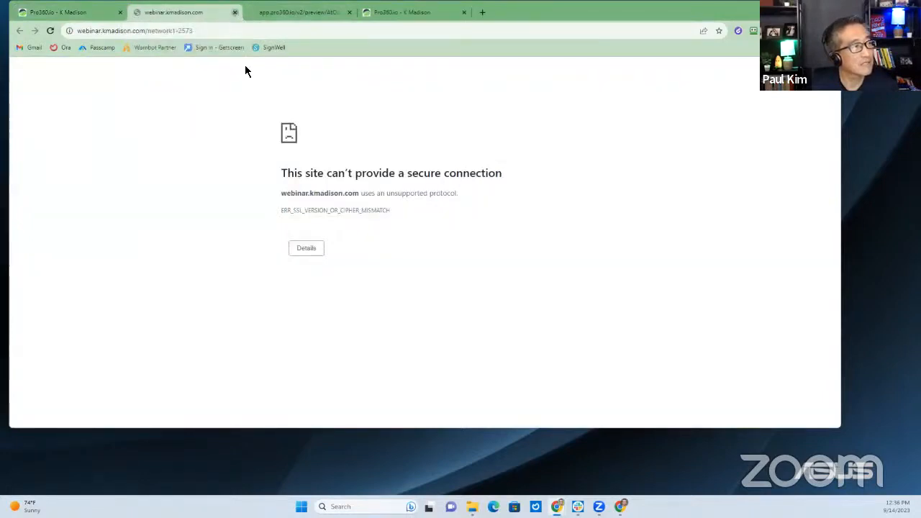